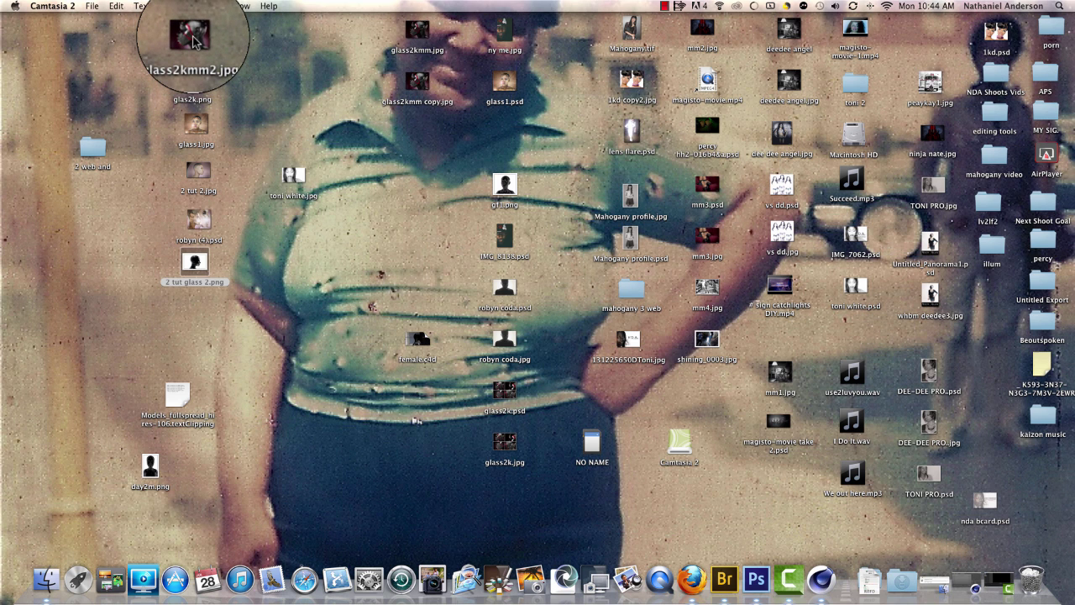
# Step: Preview the finished glass-effect images glass2kmm2.jpg, glass1.jpg and robyn (4).psd on the desktop
pyautogui.click(193, 42)
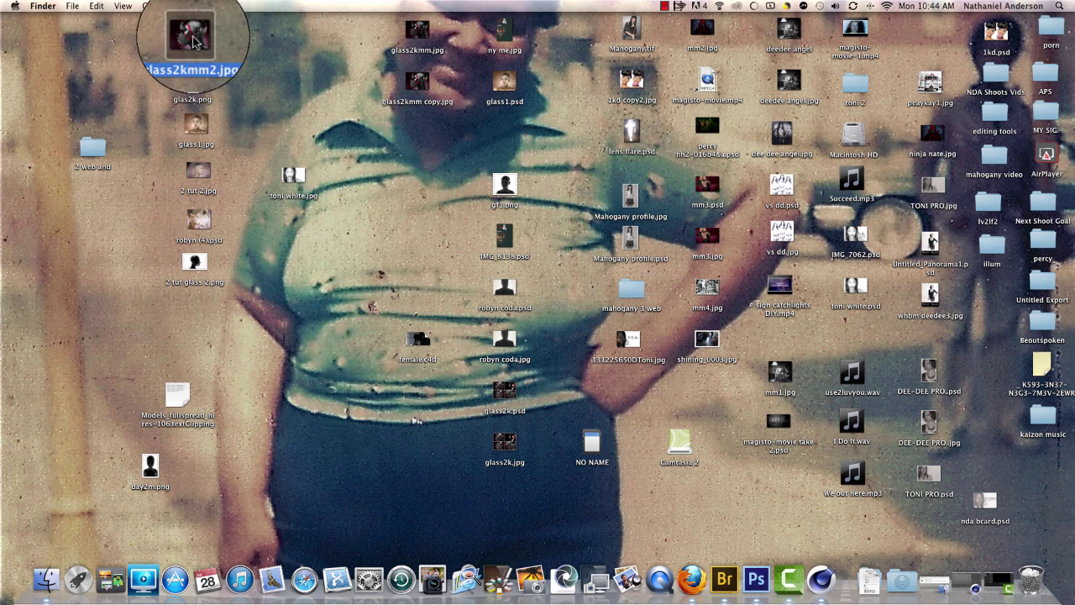
pyautogui.press('space')
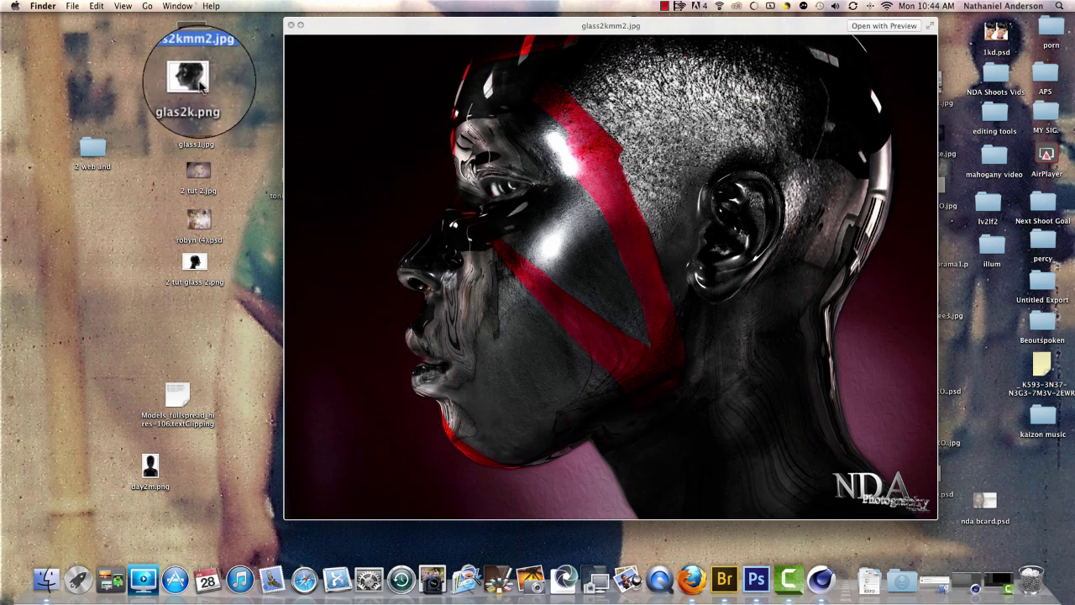
pyautogui.click(199, 126)
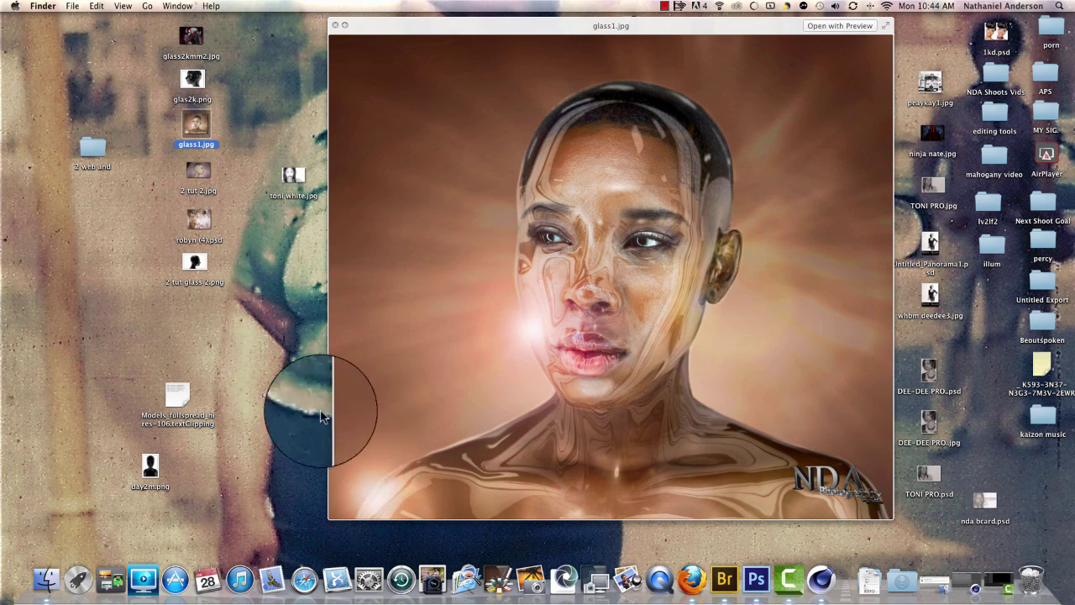
pyautogui.click(199, 220)
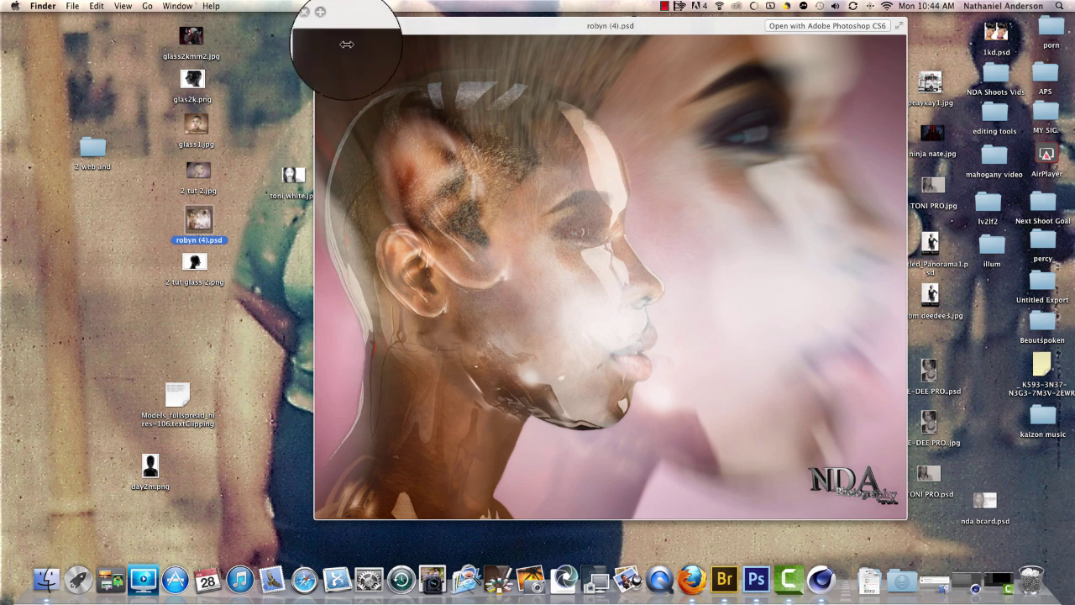
pyautogui.click(321, 26)
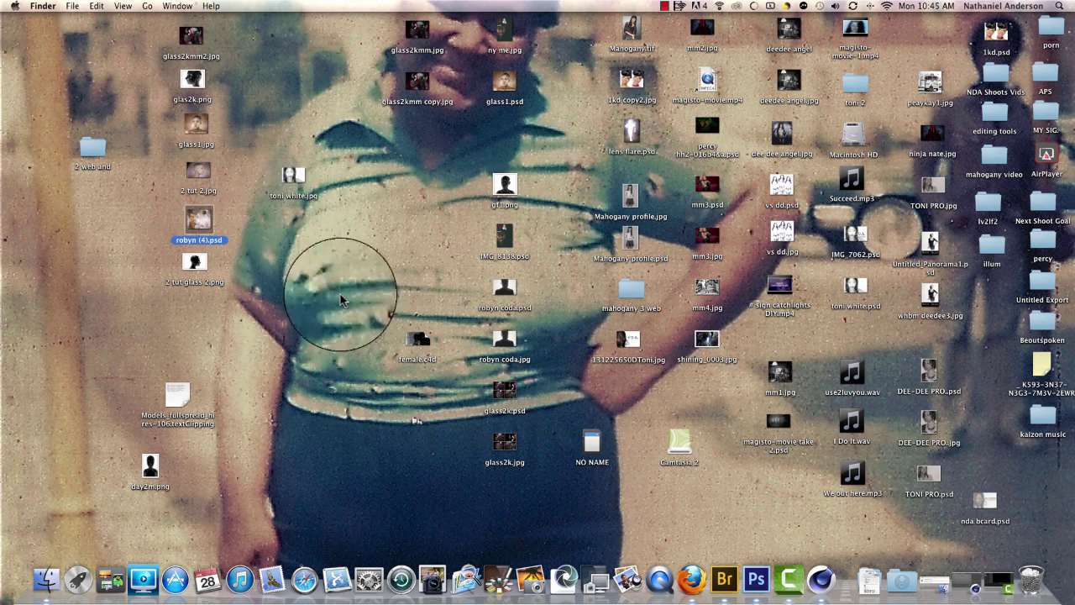
# Step: Preview the source portrait 2 tut 2.jpg and the rendered glass head 2 tut glass 2.png on the desktop
pyautogui.click(202, 176)
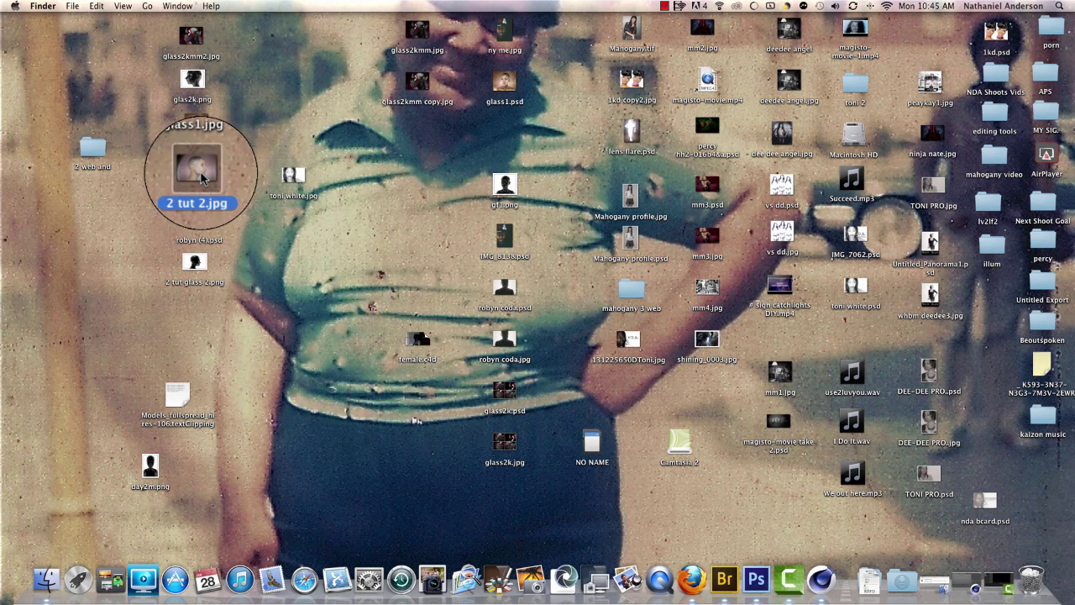
pyautogui.press('space')
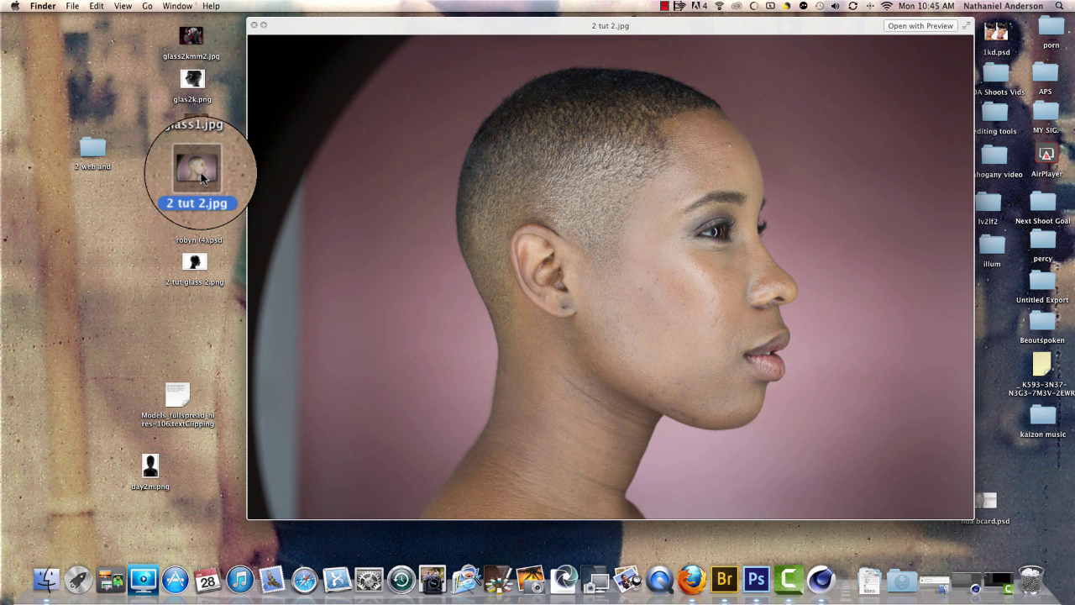
pyautogui.click(253, 27)
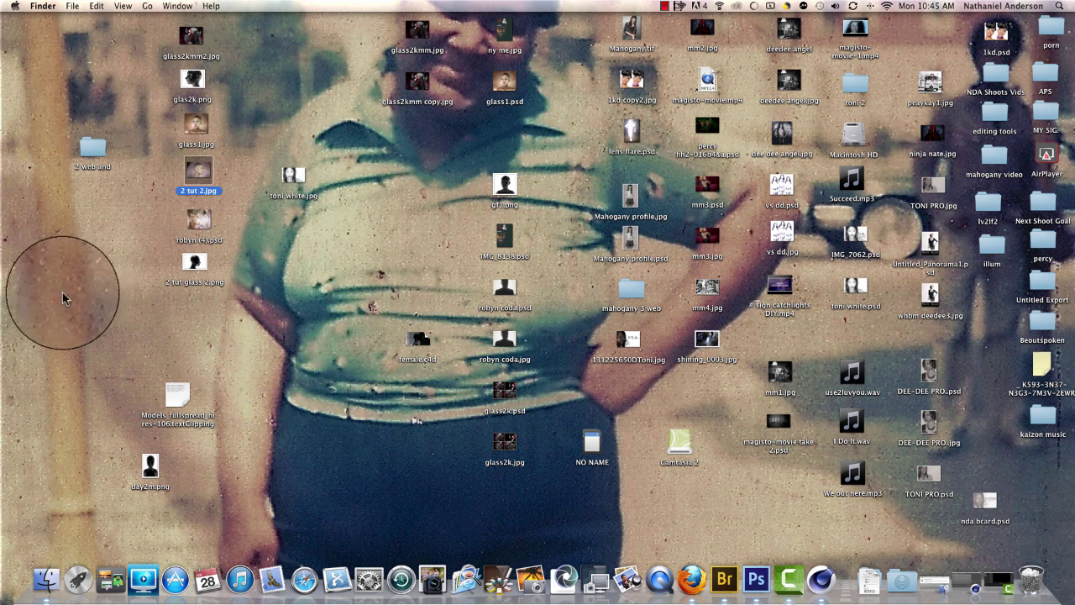
pyautogui.click(196, 262)
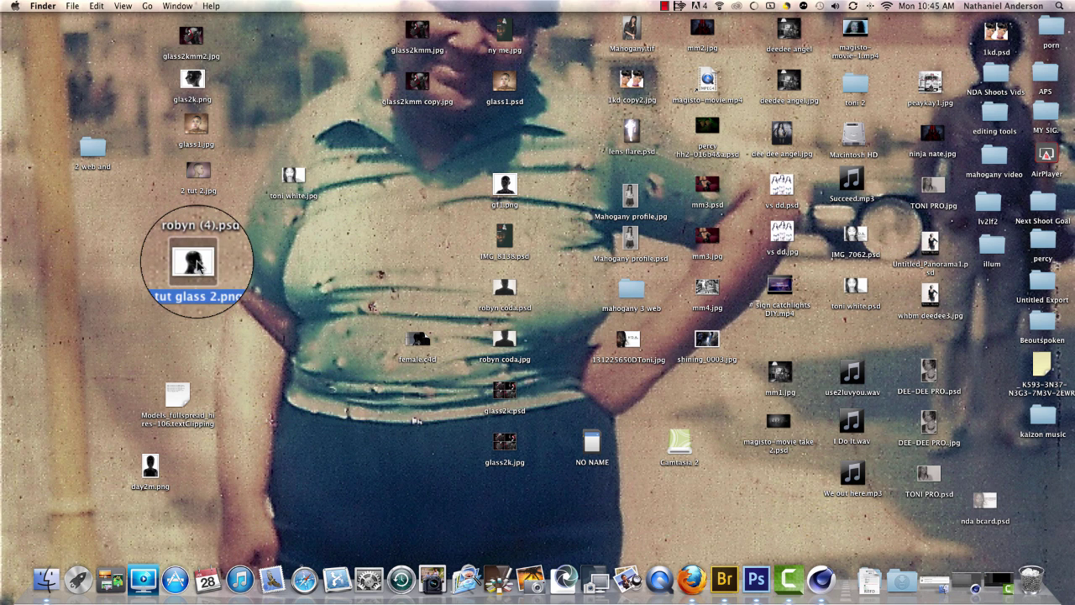
pyautogui.press('space')
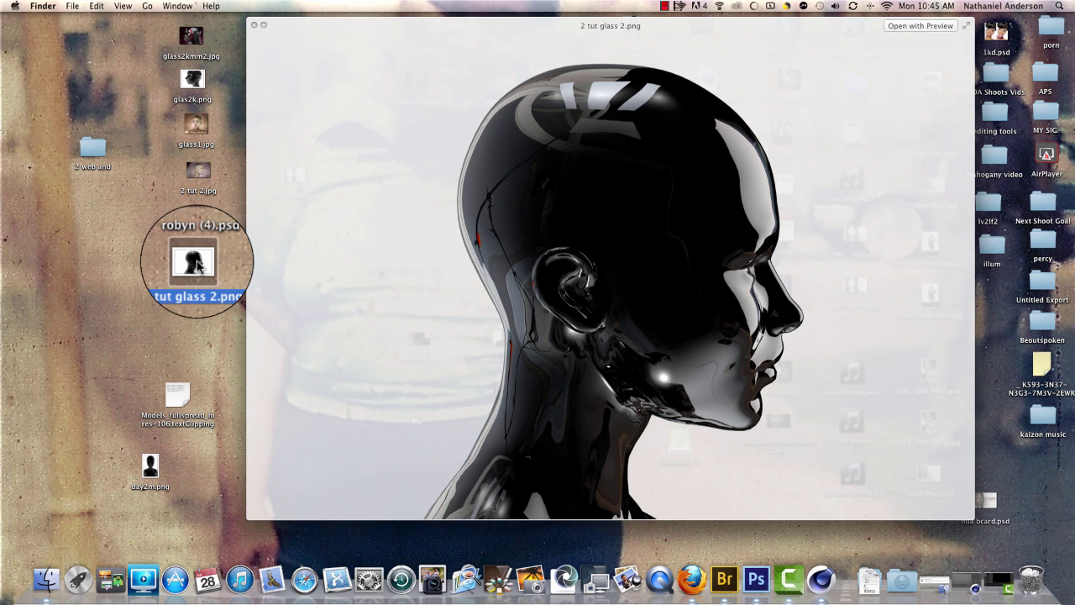
pyautogui.press('space')
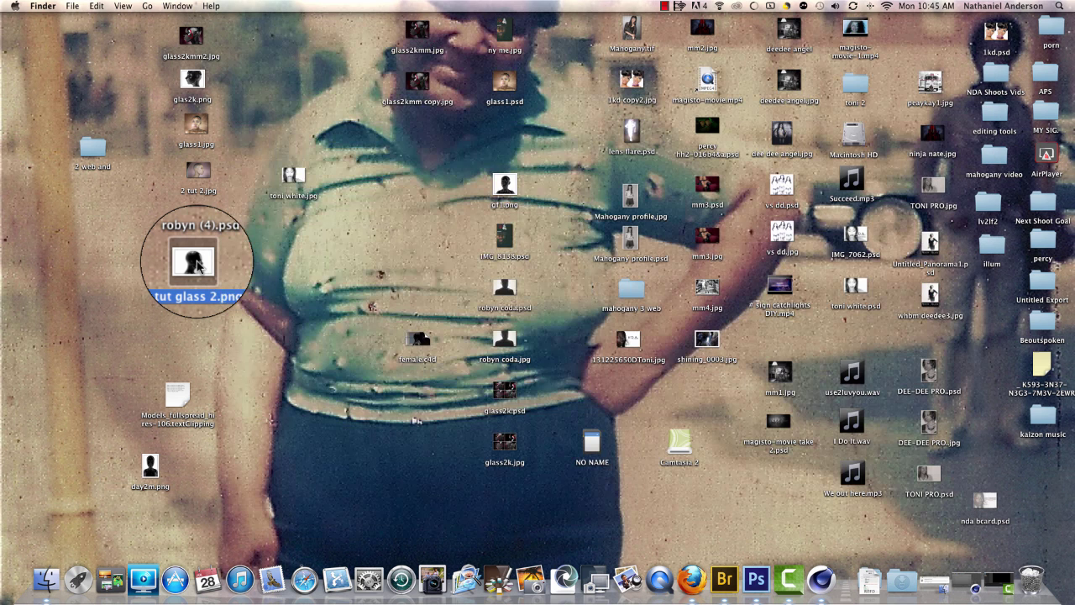
# Step: Switch to Cinema 4D and add the Lisa figure from the Content Browser's Prime Humans presets to the empty scene
pyautogui.click(974, 590)
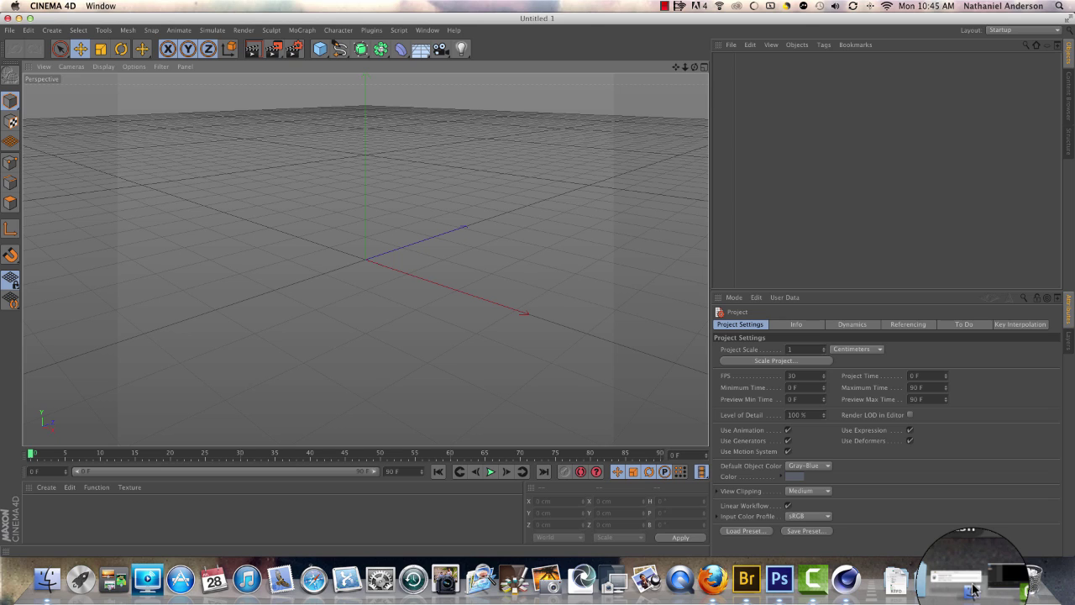
pyautogui.click(424, 31)
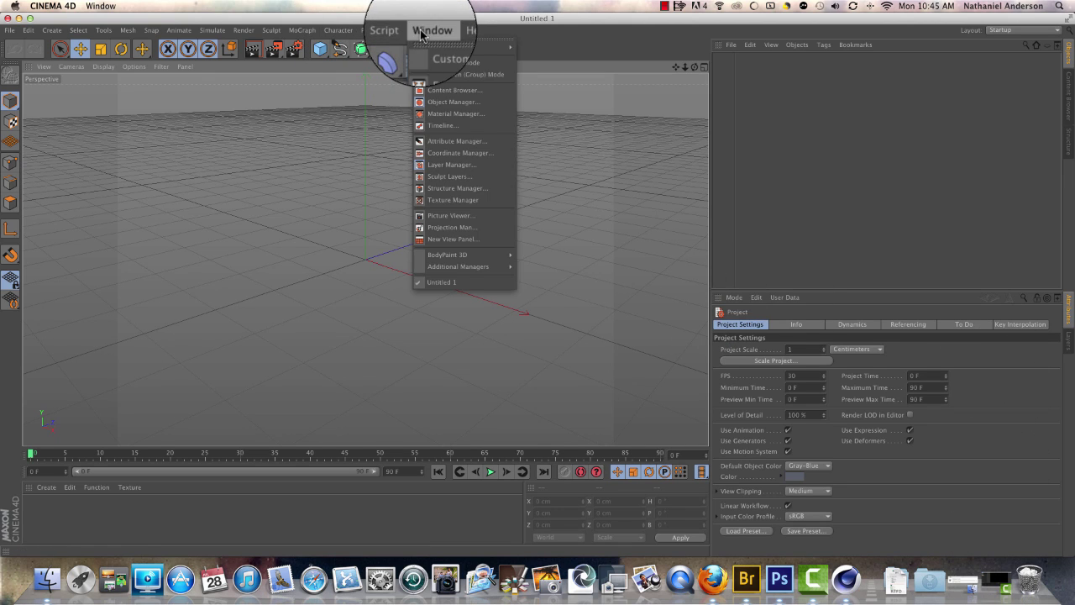
pyautogui.click(436, 92)
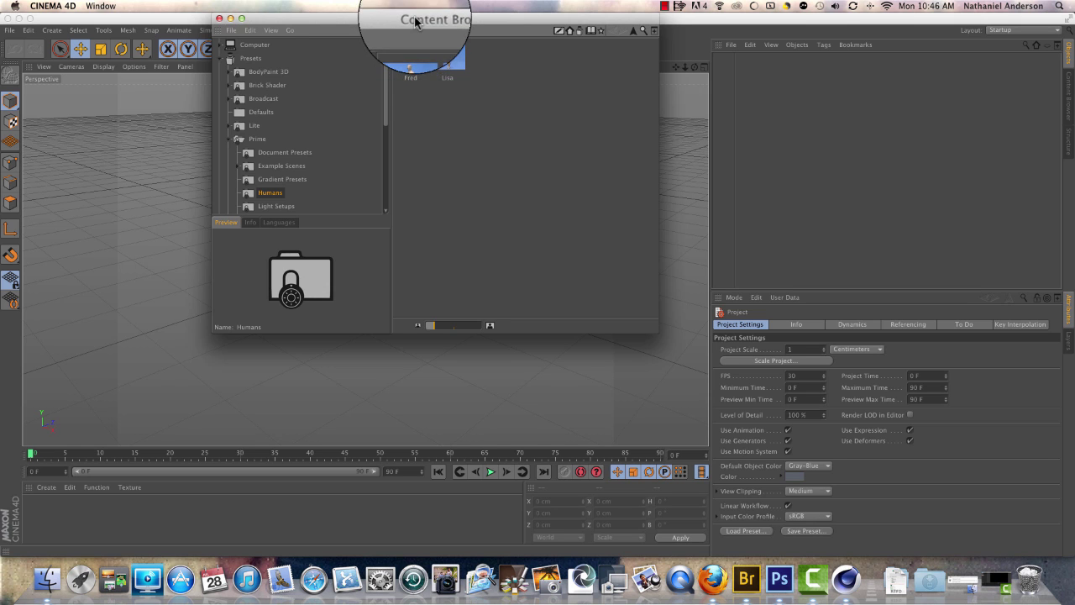
pyautogui.moveTo(416, 21); pyautogui.dragTo(499, 80)
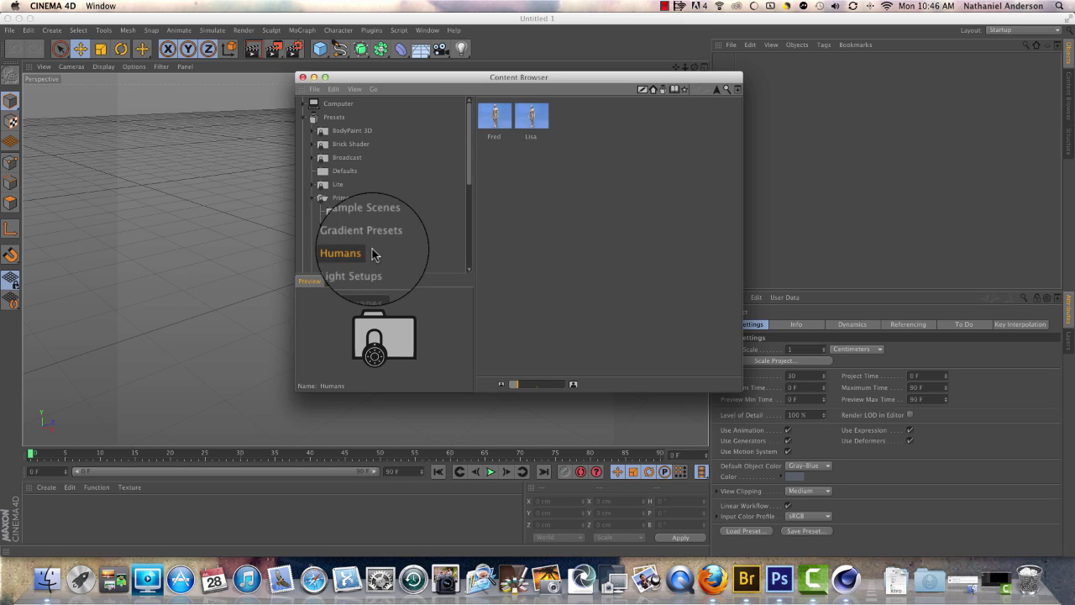
pyautogui.doubleClick(533, 119)
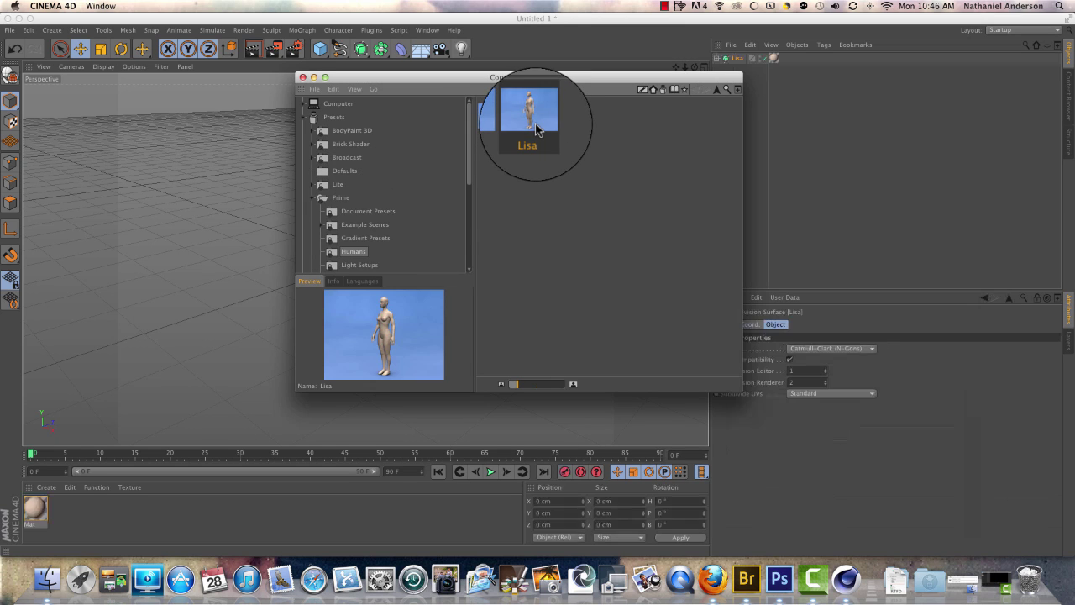
pyautogui.click(304, 79)
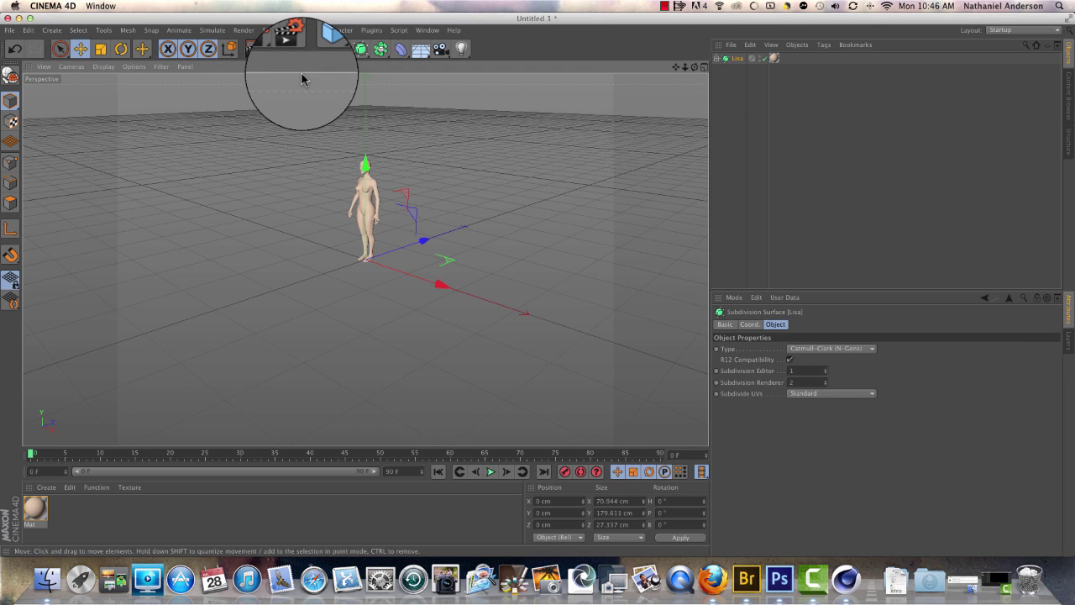
# Step: Delete the lower_teeth, upper_teeth, eye_L and eye_R meshes from the Lisa figure
pyautogui.click(717, 61)
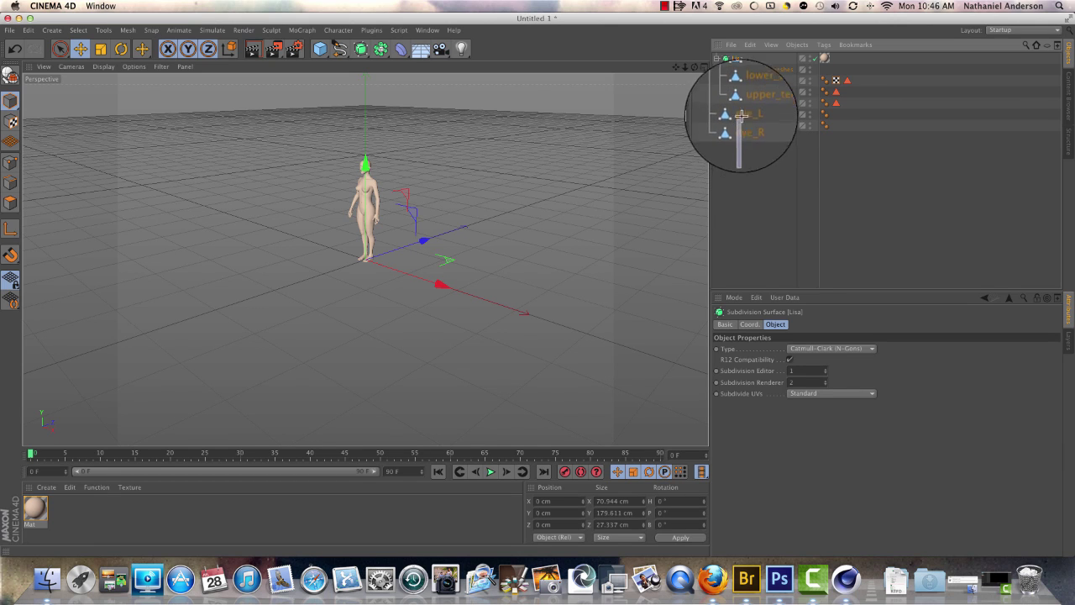
pyautogui.moveTo(742, 102); pyautogui.dragTo(785, 90)
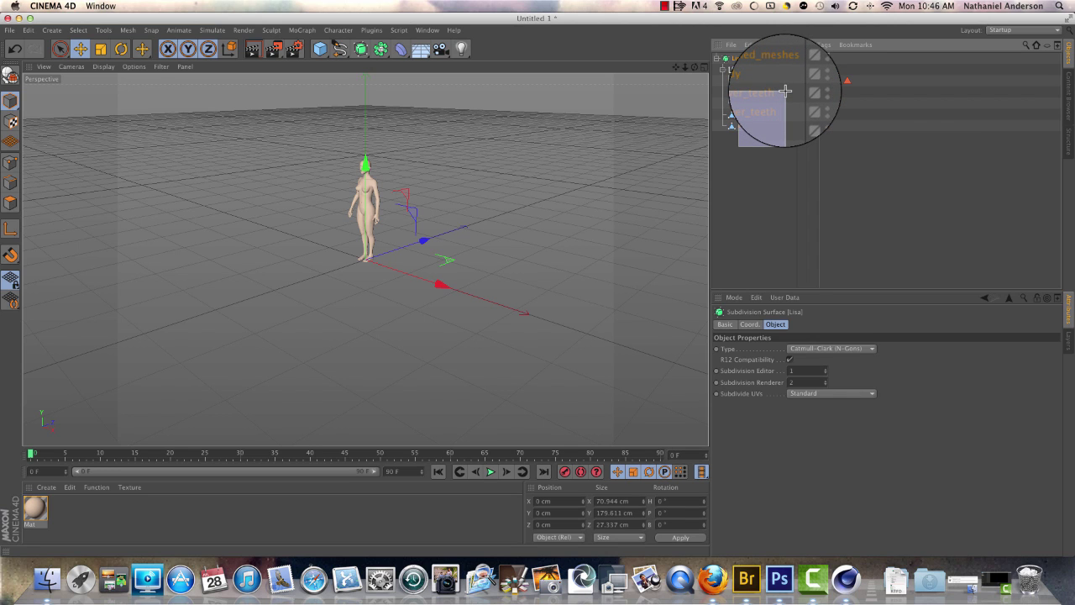
pyautogui.moveTo(785, 90); pyautogui.dragTo(786, 93)
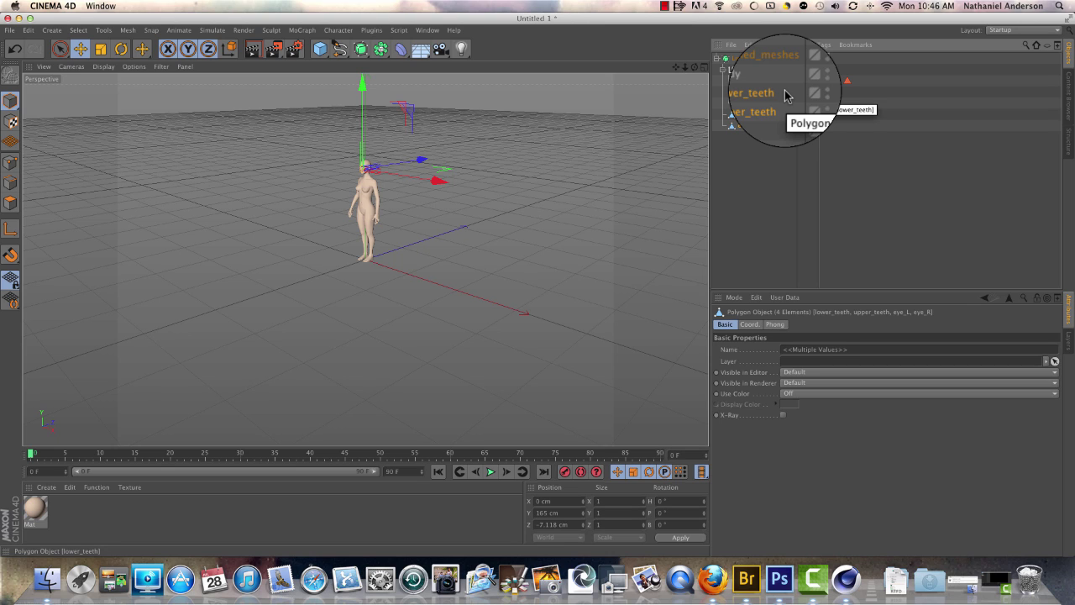
pyautogui.press('Delete')
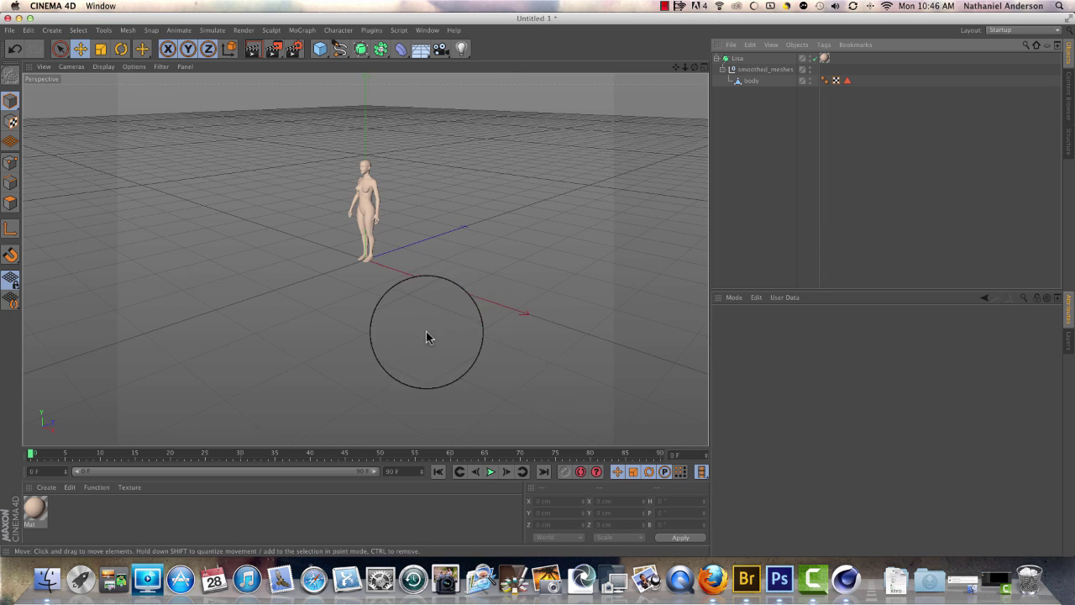
# Step: Create a new material with 2 tut 2.jpg from the Desktop as its colour texture, copying the image to the project location
pyautogui.click(46, 487)
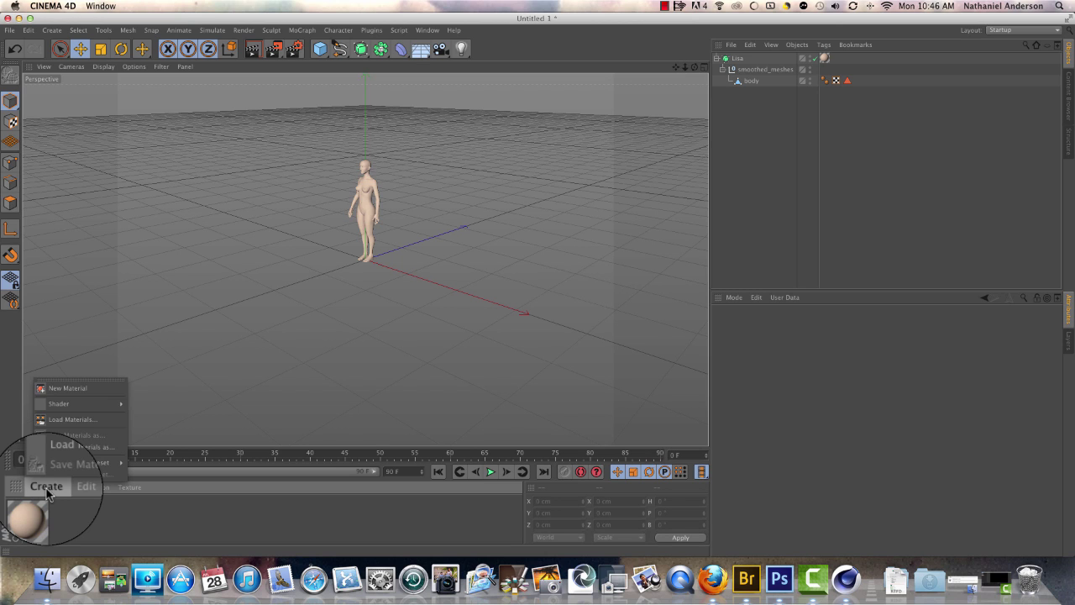
pyautogui.click(75, 393)
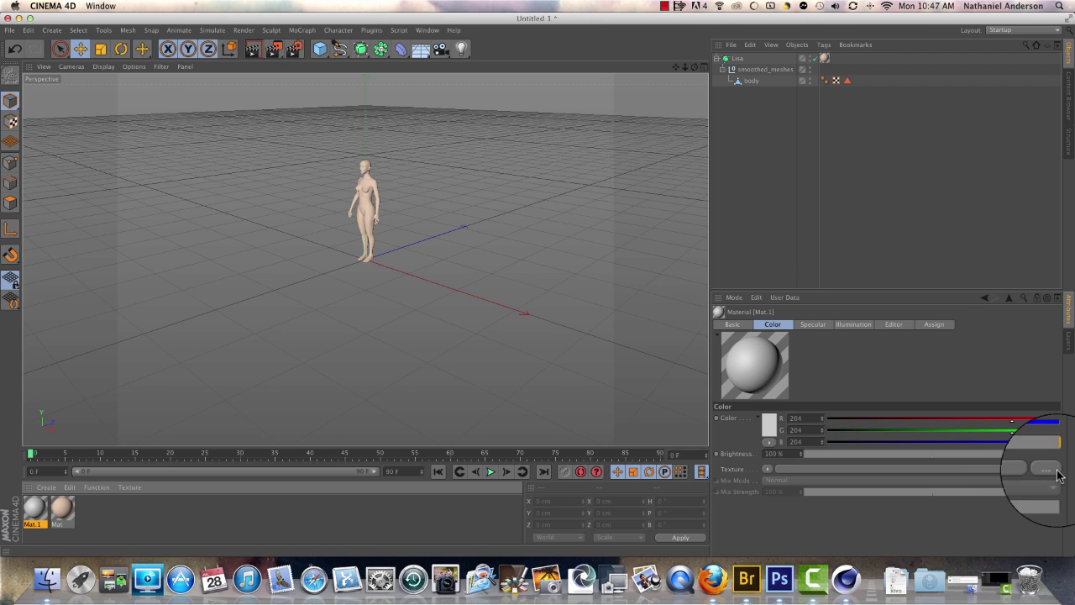
pyautogui.click(1057, 475)
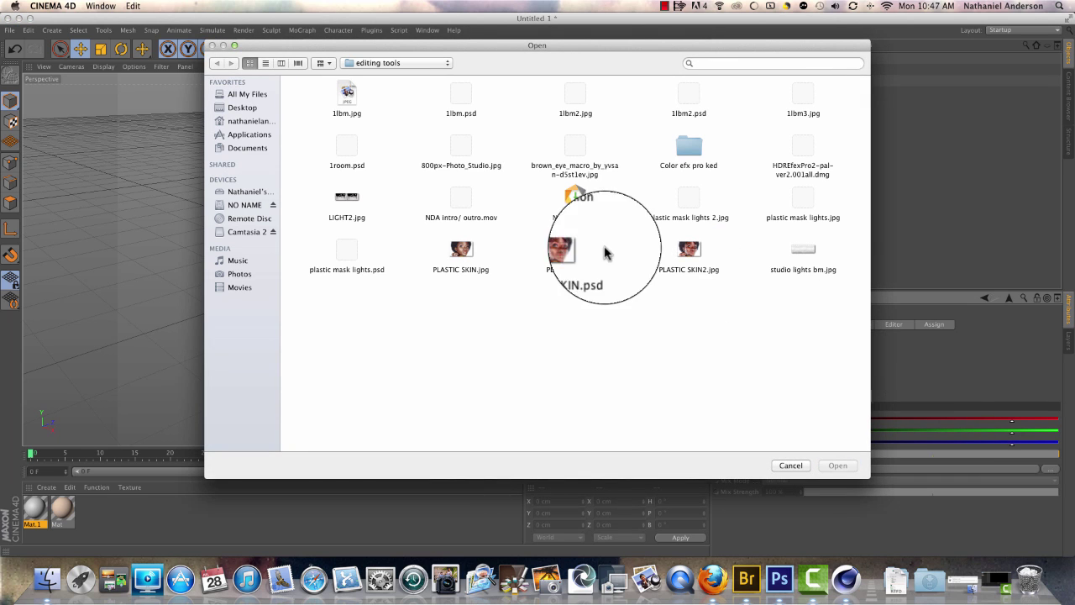
pyautogui.click(242, 110)
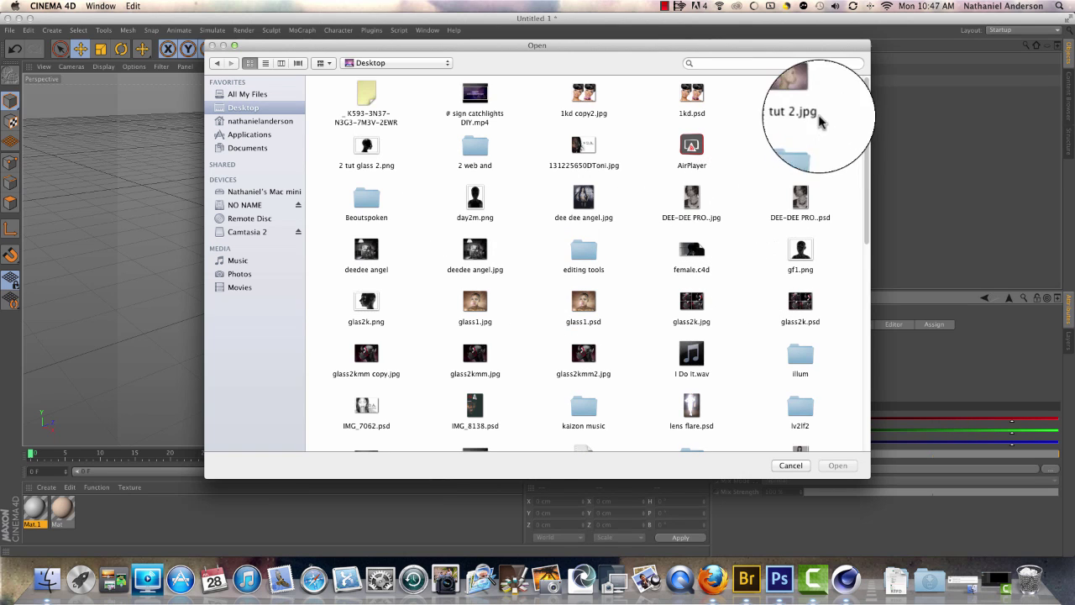
pyautogui.click(805, 111)
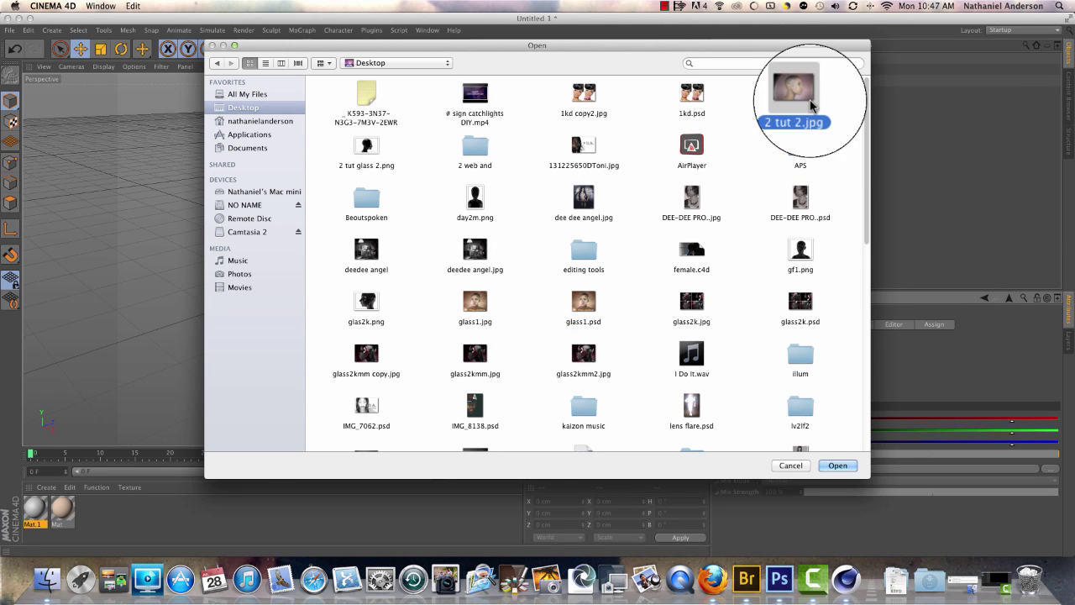
pyautogui.click(836, 468)
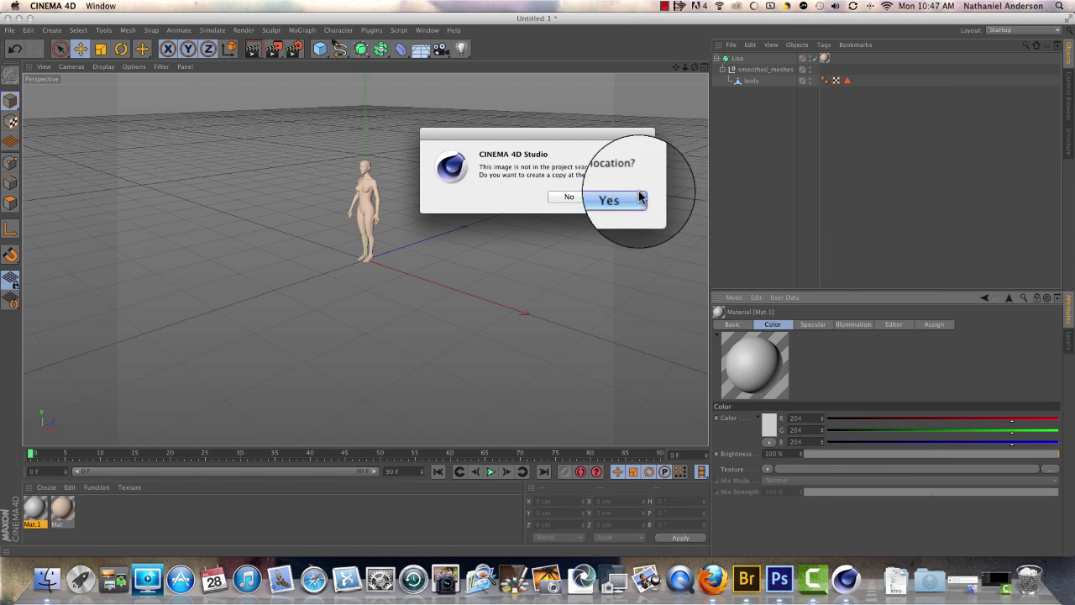
pyautogui.click(635, 196)
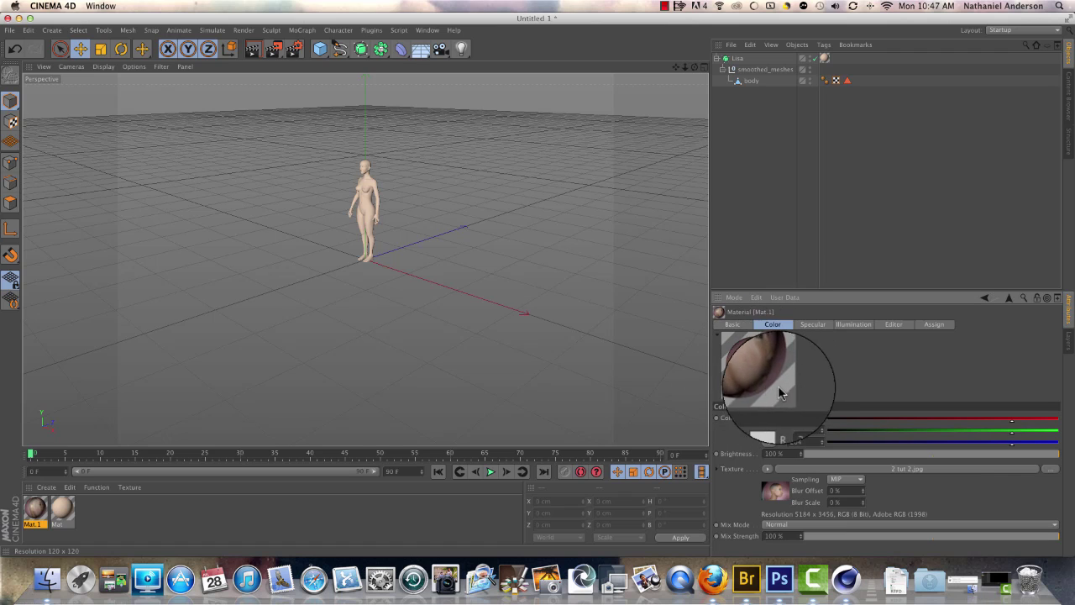
# Step: Add a Background object to the scene and apply the portrait material Mat.1 to it
pyautogui.click(423, 52)
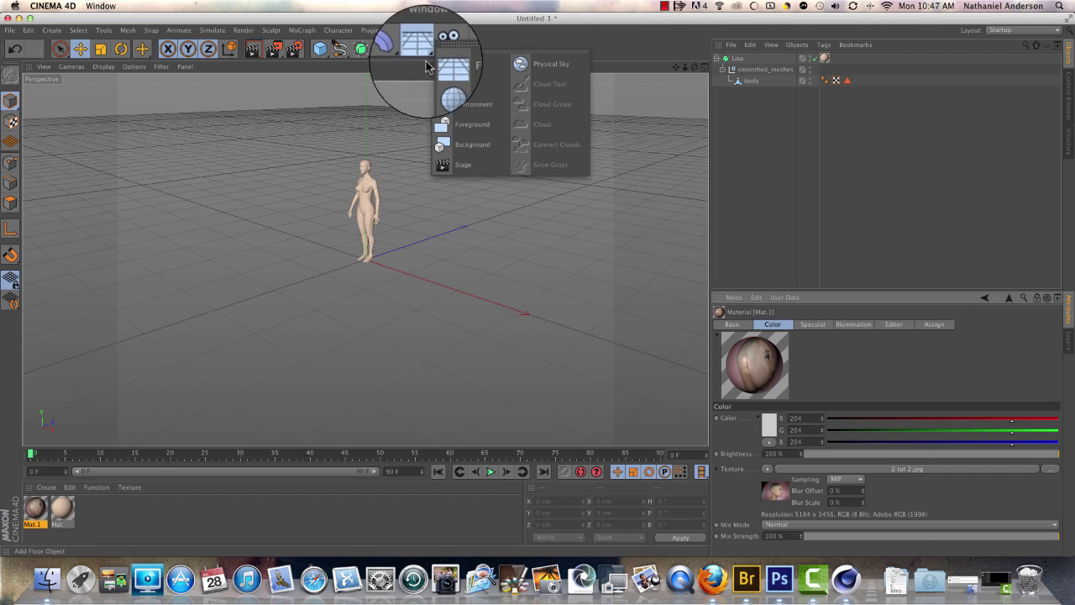
pyautogui.click(490, 149)
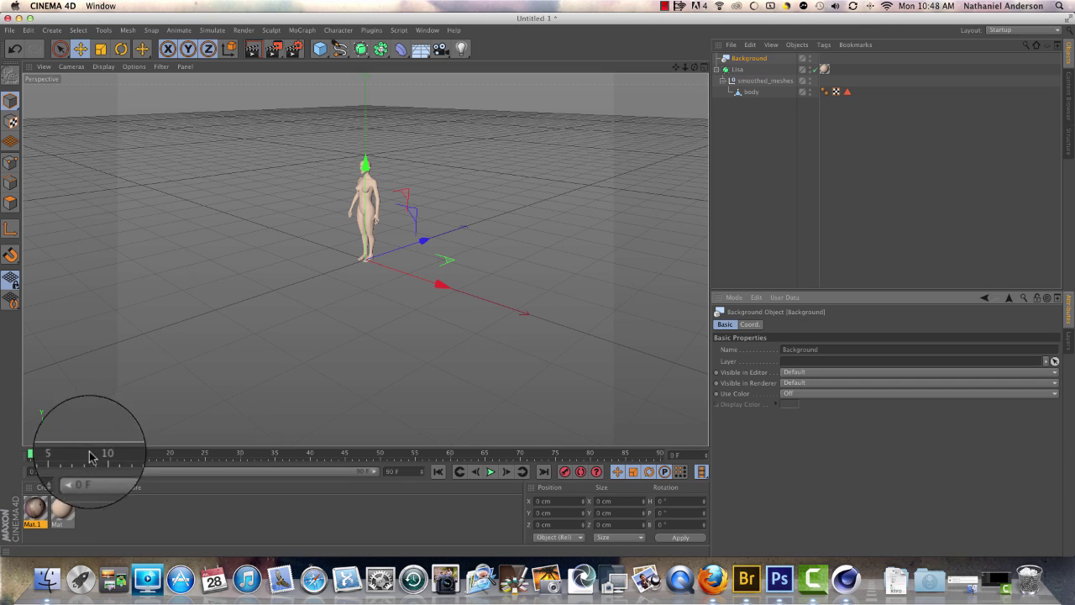
pyautogui.moveTo(44, 521); pyautogui.dragTo(762, 61)
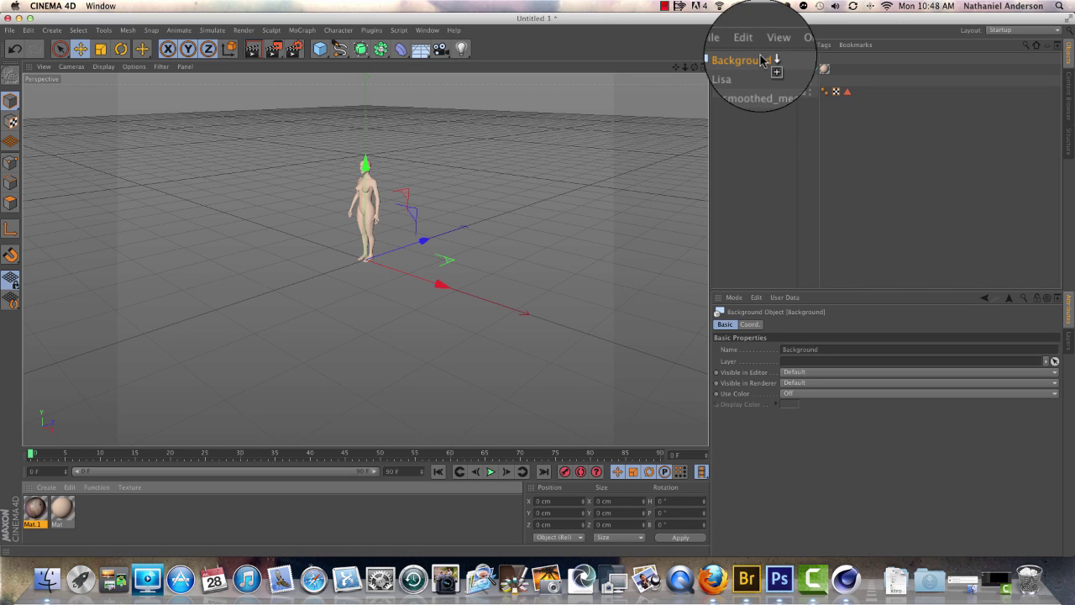
pyautogui.moveTo(762, 61); pyautogui.dragTo(762, 60)
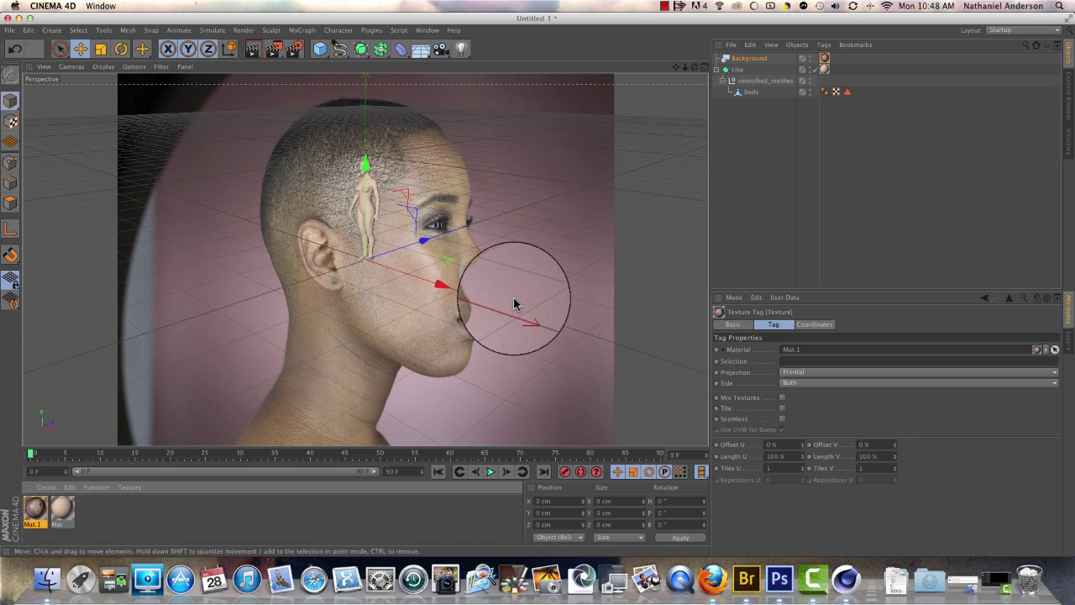
# Step: Switch to Photoshop and hide every visible layer above Layer 0 in the open portrait composite
pyautogui.click(780, 580)
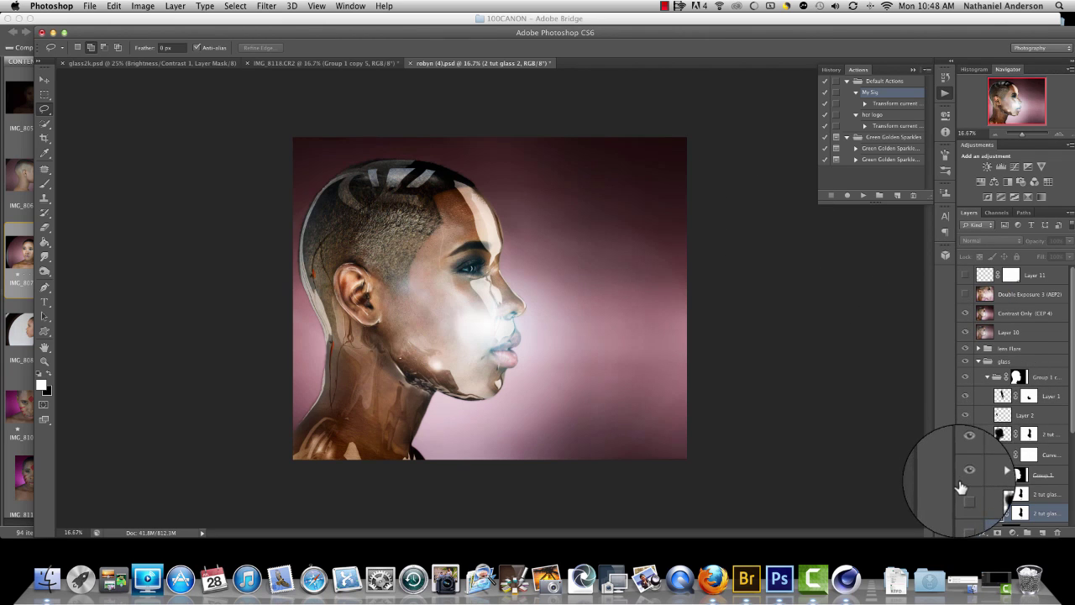
pyautogui.moveTo(967, 480); pyautogui.dragTo(966, 401)
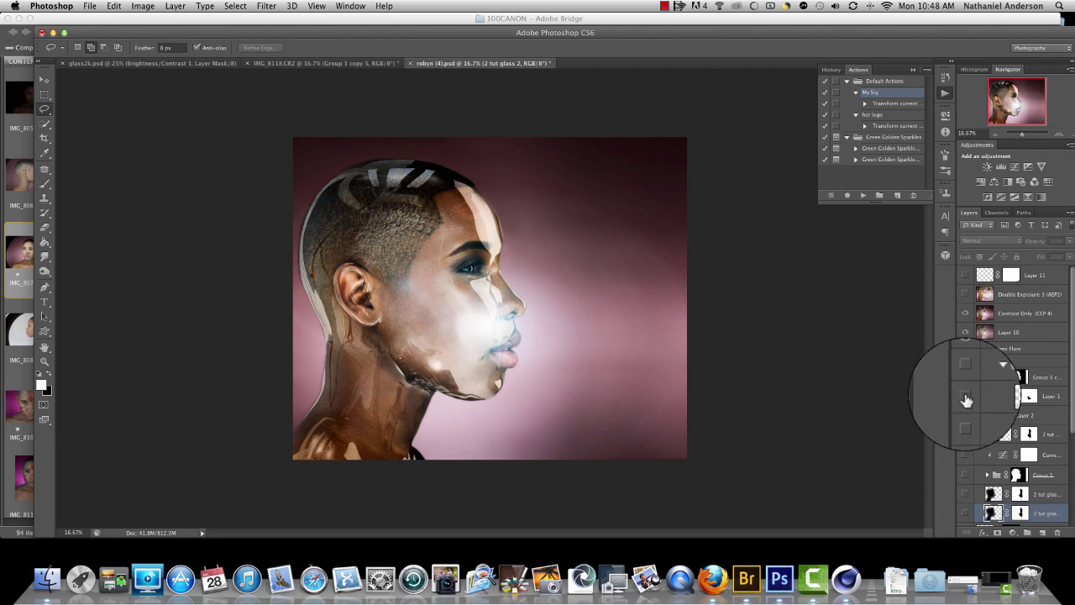
pyautogui.click(969, 313)
pyautogui.scroll(-6, 968, 311)
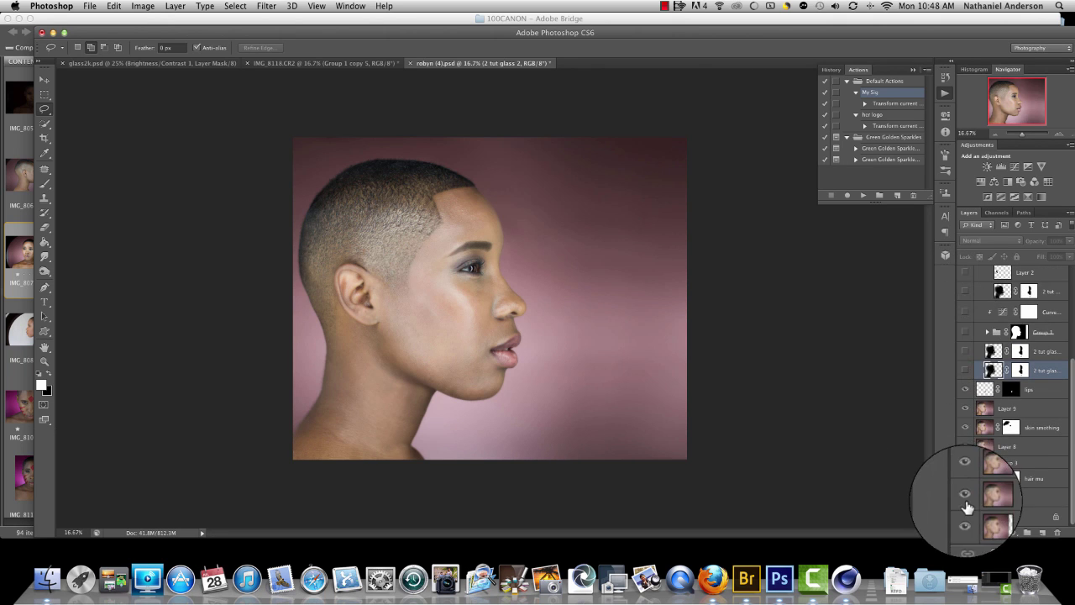
pyautogui.moveTo(967, 507); pyautogui.dragTo(972, 376)
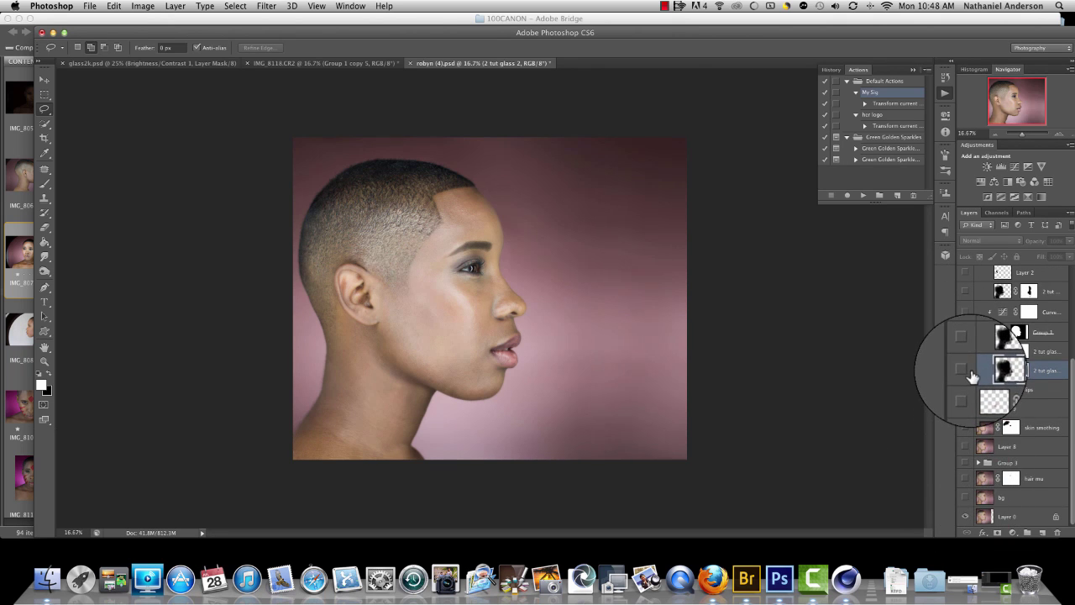
# Step: Check the pixel width and height of the portrait document in Image Size
pyautogui.click(130, 6)
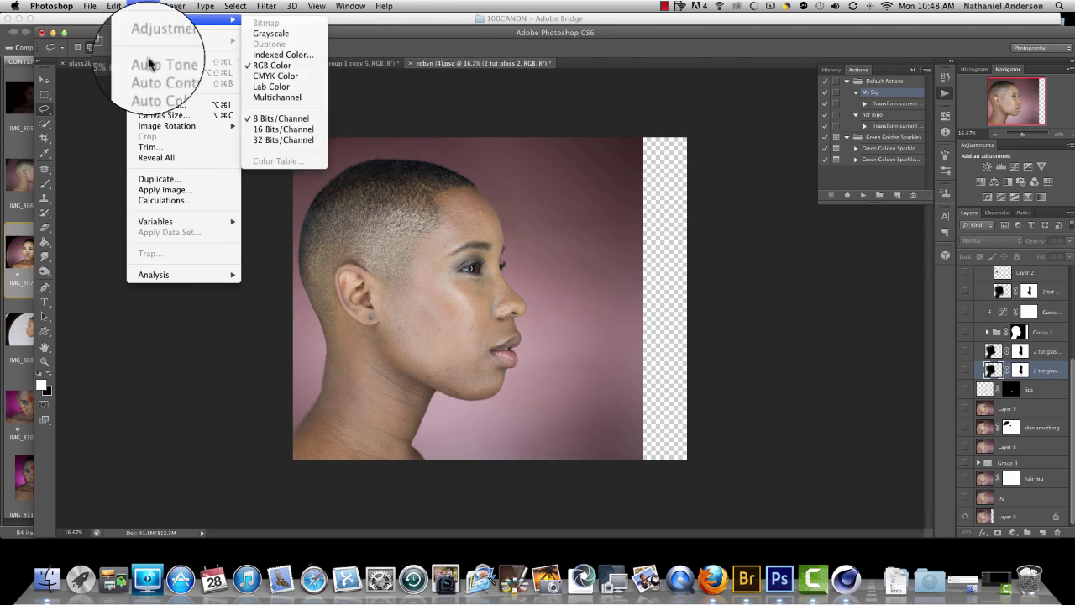
pyautogui.click(158, 106)
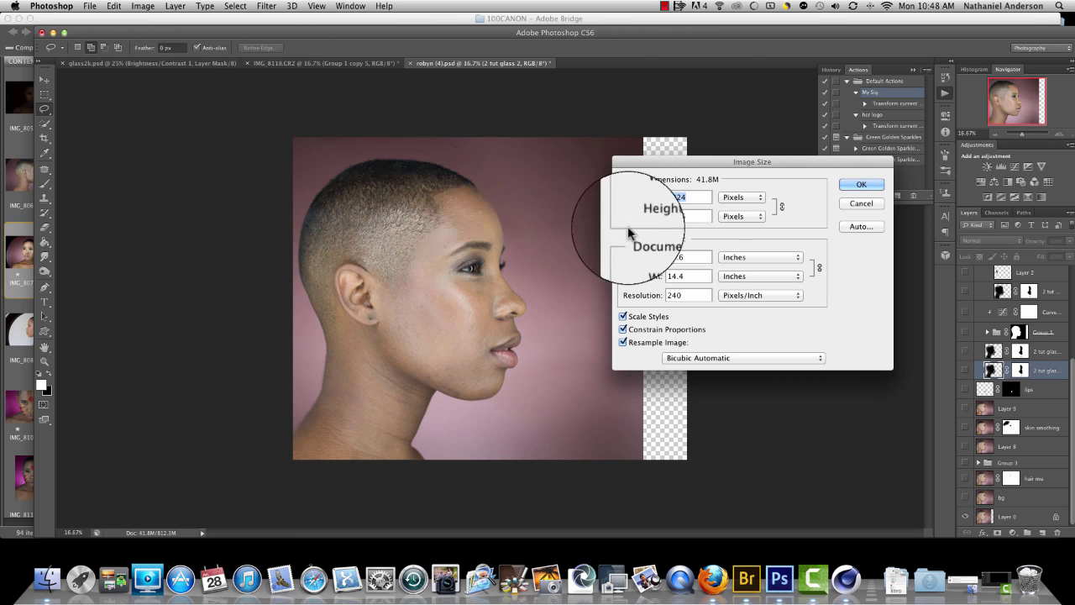
pyautogui.click(873, 191)
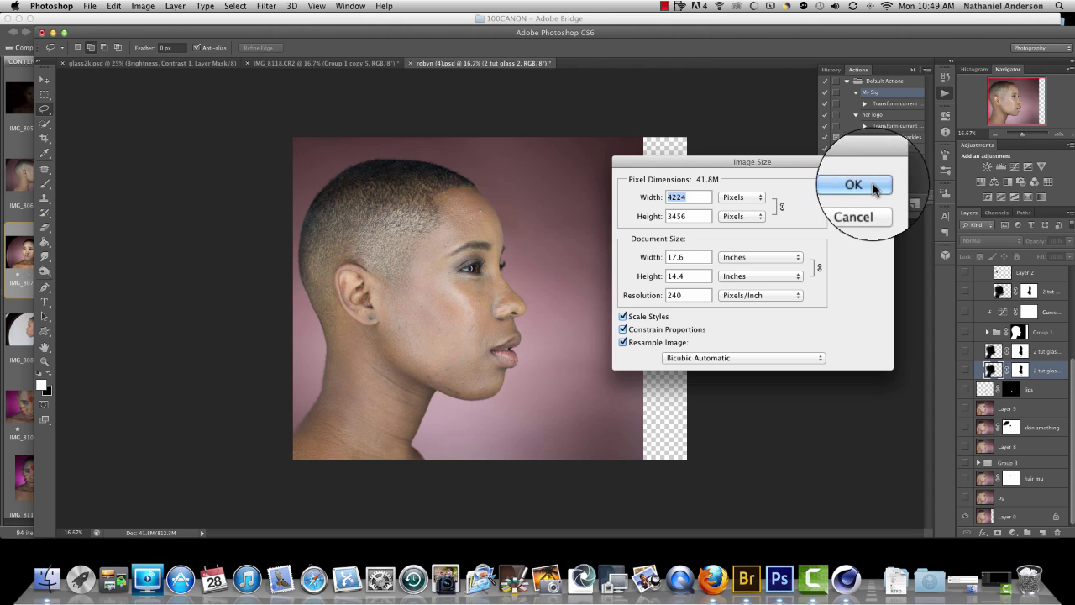
# Step: Switch to Cinema 4D and set the render output height to 3456 pixels
pyautogui.click(846, 580)
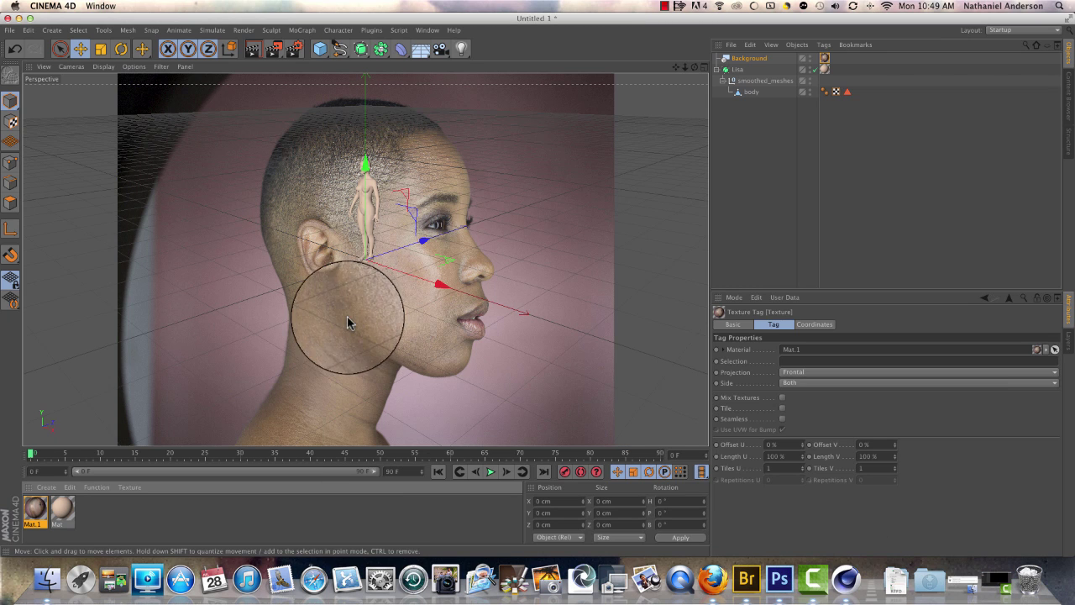
pyautogui.click(293, 54)
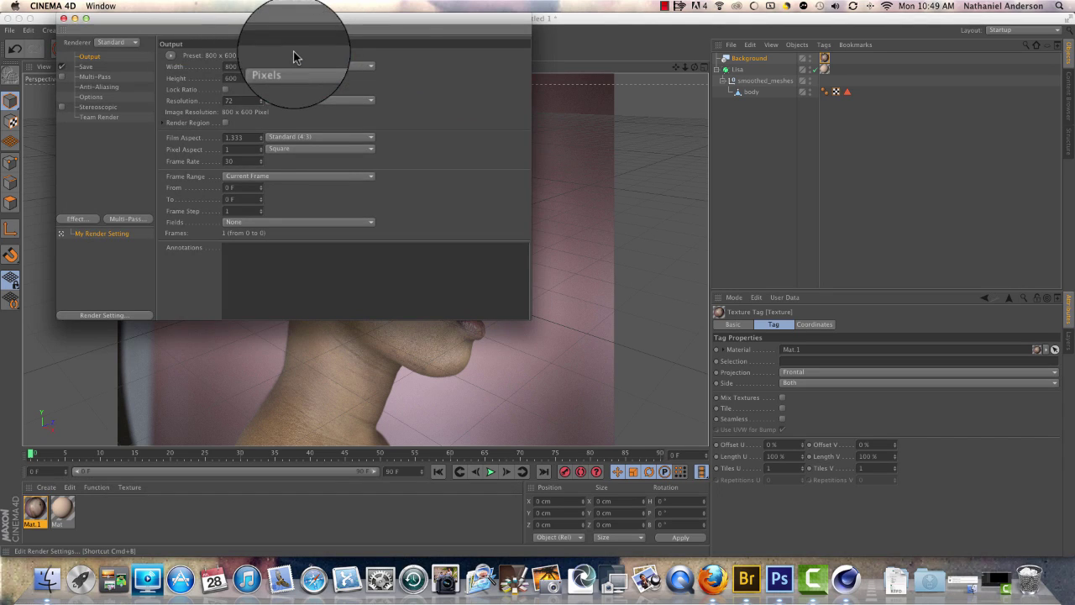
pyautogui.click(243, 77)
pyautogui.press('BackSpace')
pyautogui.press('BackSpace')
pyautogui.press('BackSpace')
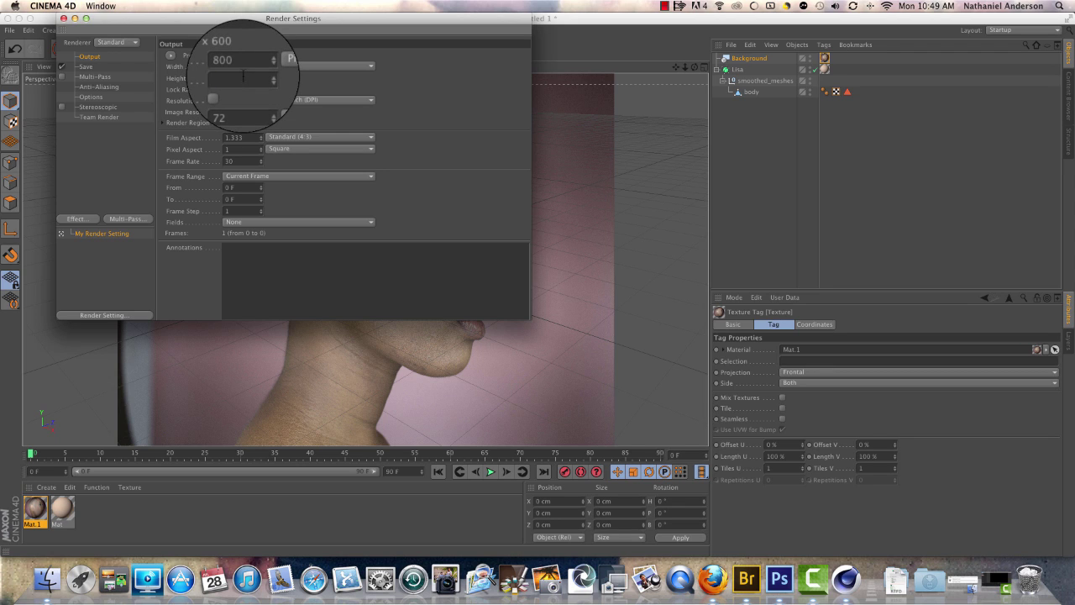
pyautogui.write('3456')
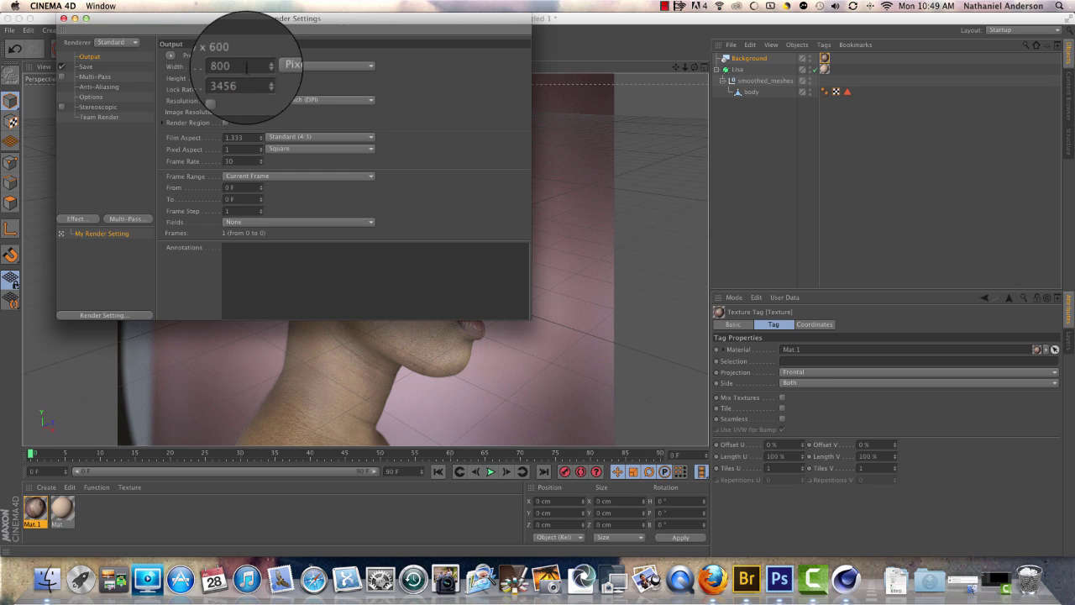
# Step: Set the render output width to 4224 pixels and the resolution to 300 pixels/inch
pyautogui.click(247, 66)
pyautogui.press('BackSpace')
pyautogui.press('BackSpace')
pyautogui.press('BackSpace')
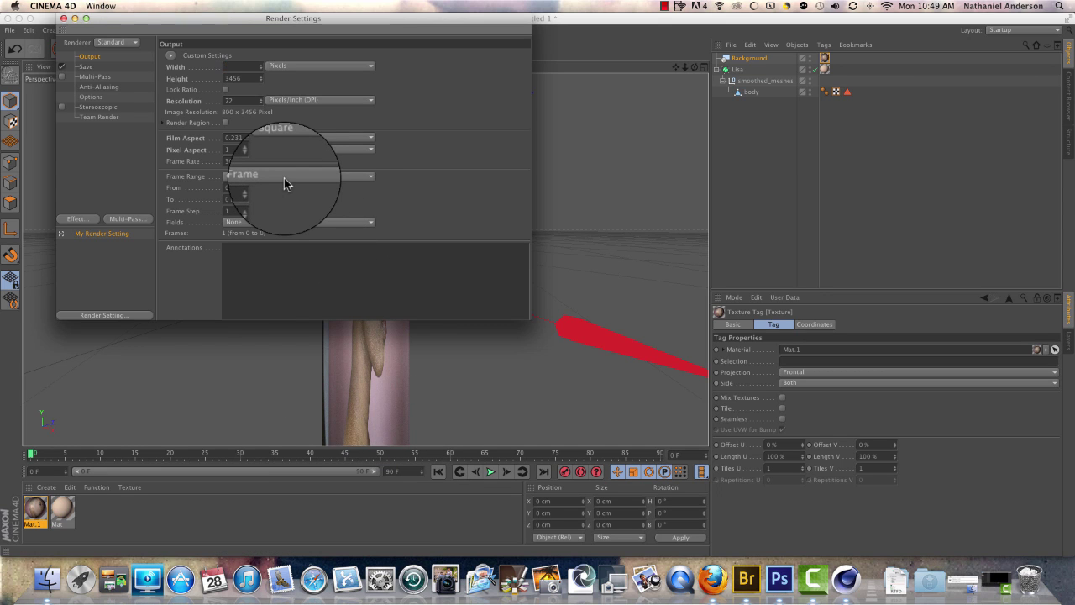
pyautogui.write('4224')
pyautogui.click(441, 210)
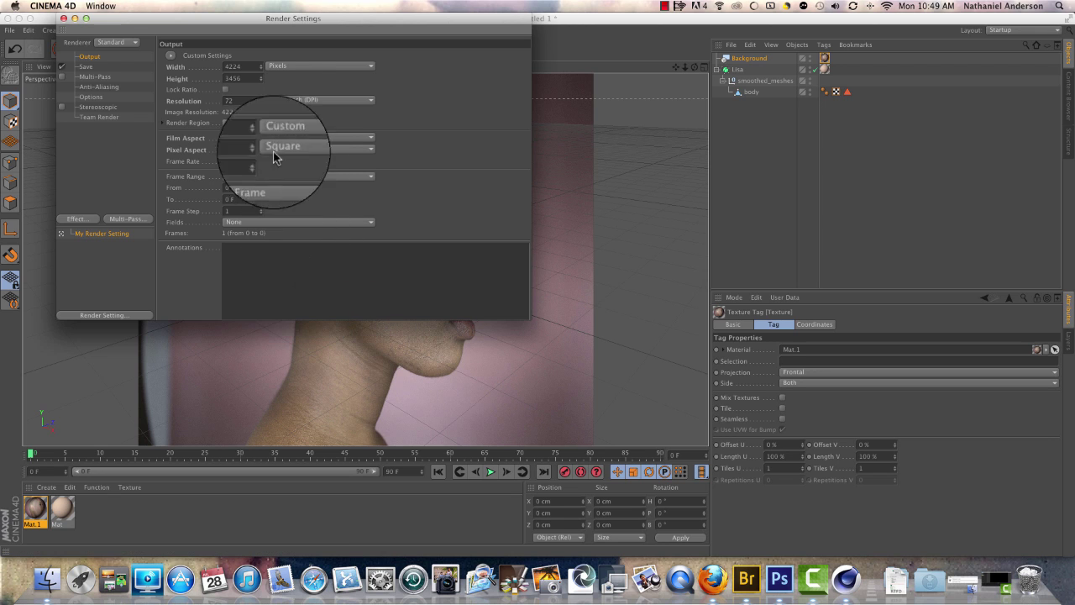
pyautogui.doubleClick(241, 106)
pyautogui.press('BackSpace')
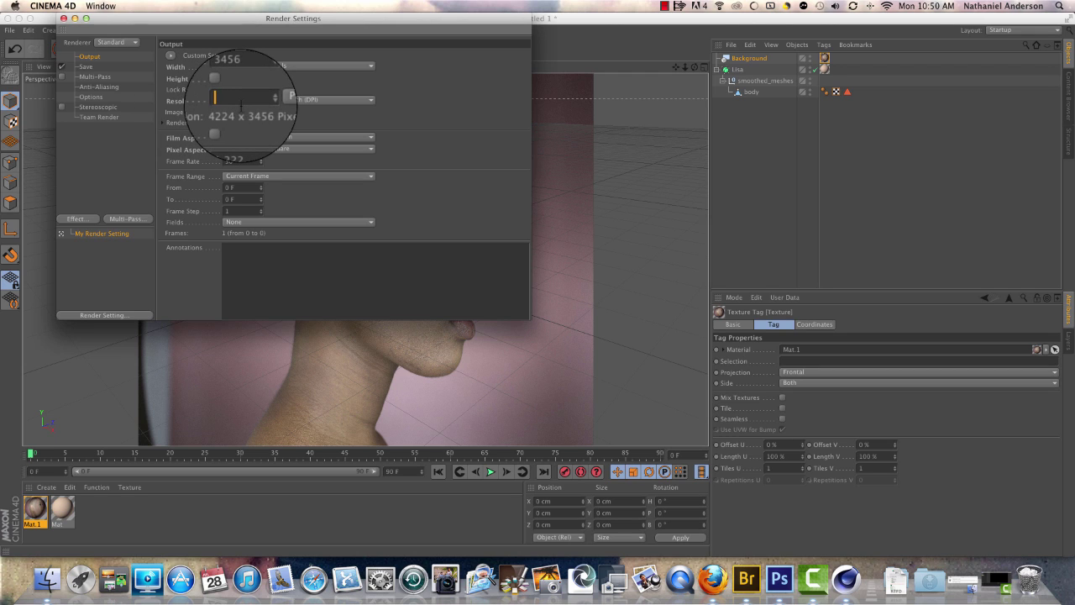
pyautogui.write('300')
# Step: Set the render to save to the Desktop as 11test in PNG format
pyautogui.click(89, 70)
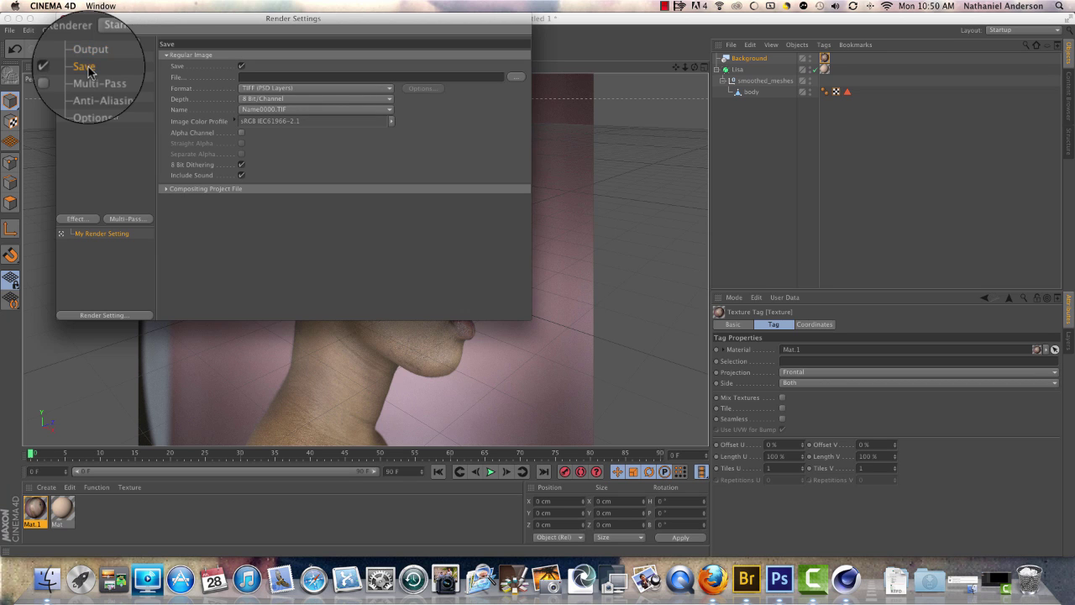
pyautogui.click(511, 76)
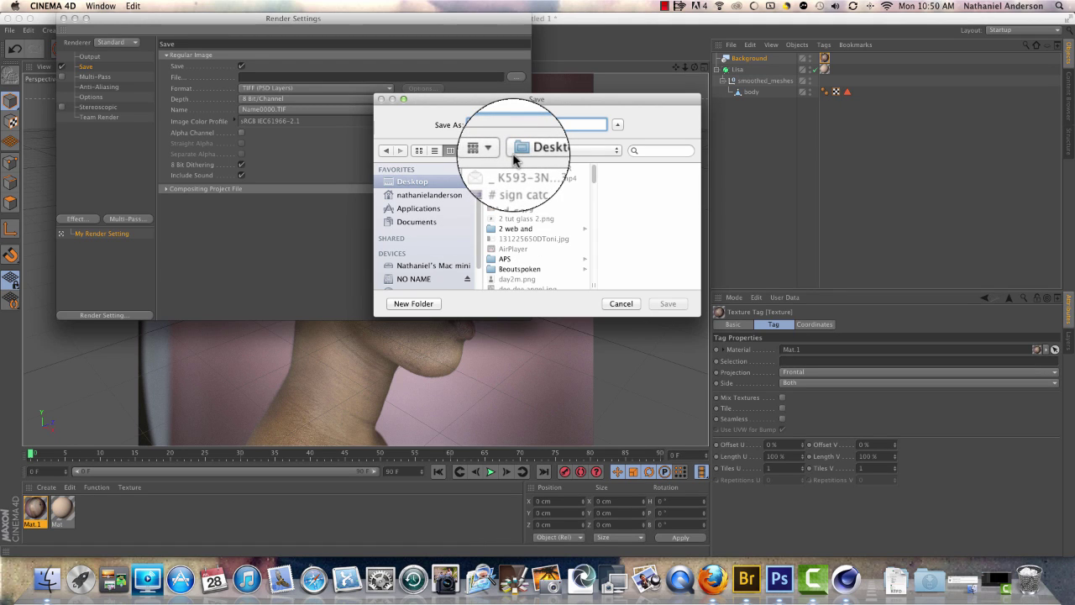
pyautogui.write('1')
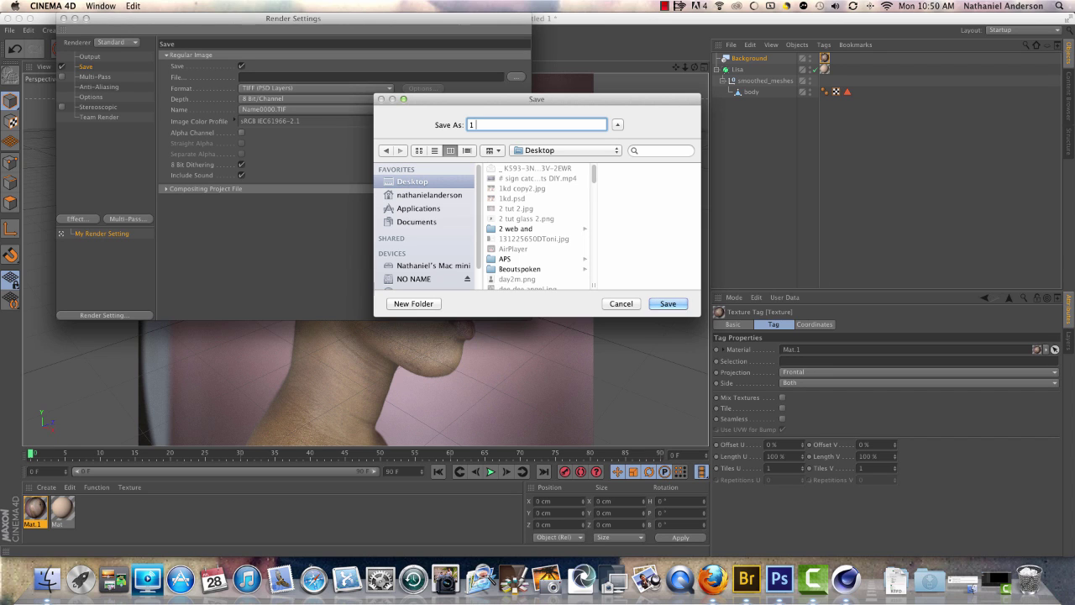
pyautogui.write(' 1')
pyautogui.press('BackSpace')
pyautogui.press('BackSpace')
pyautogui.write('1test')
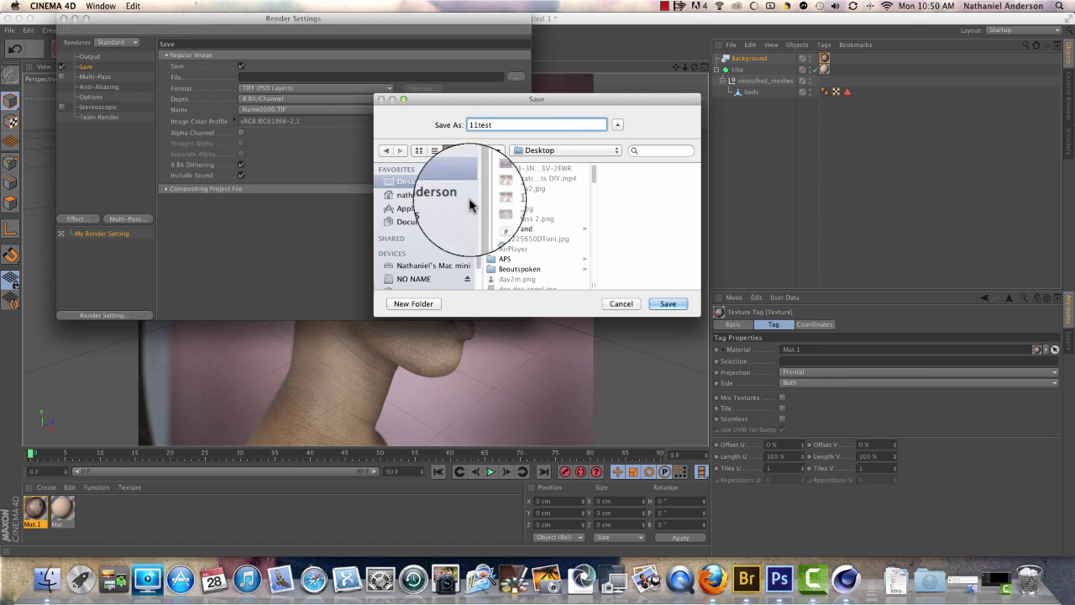
pyautogui.click(668, 304)
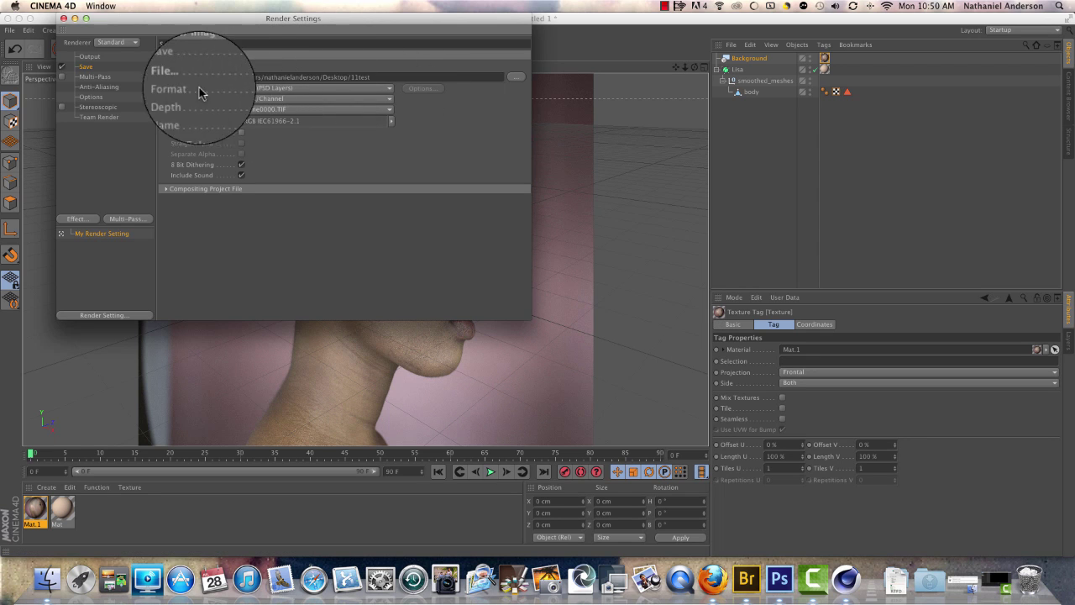
pyautogui.click(390, 90)
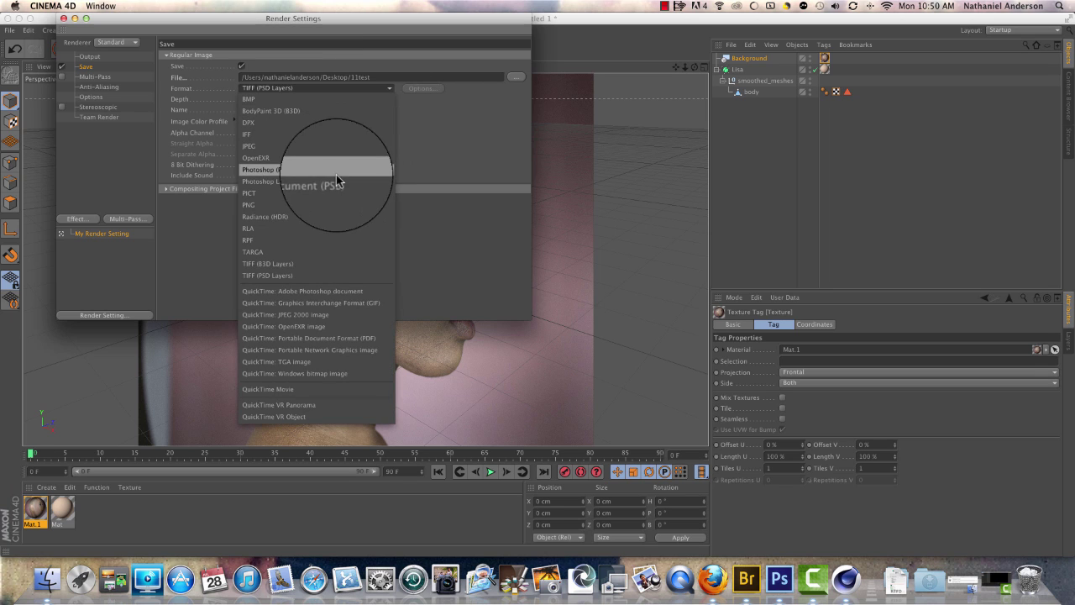
pyautogui.click(324, 205)
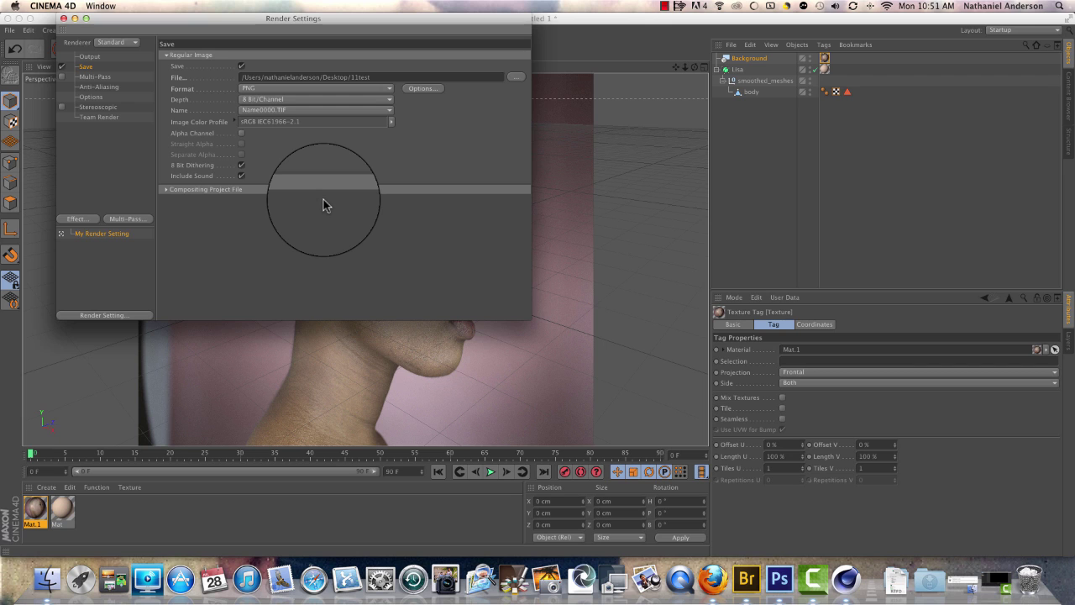
# Step: Set the render's anti-aliasing to Best with a minimum level of 2x2
pyautogui.click(97, 77)
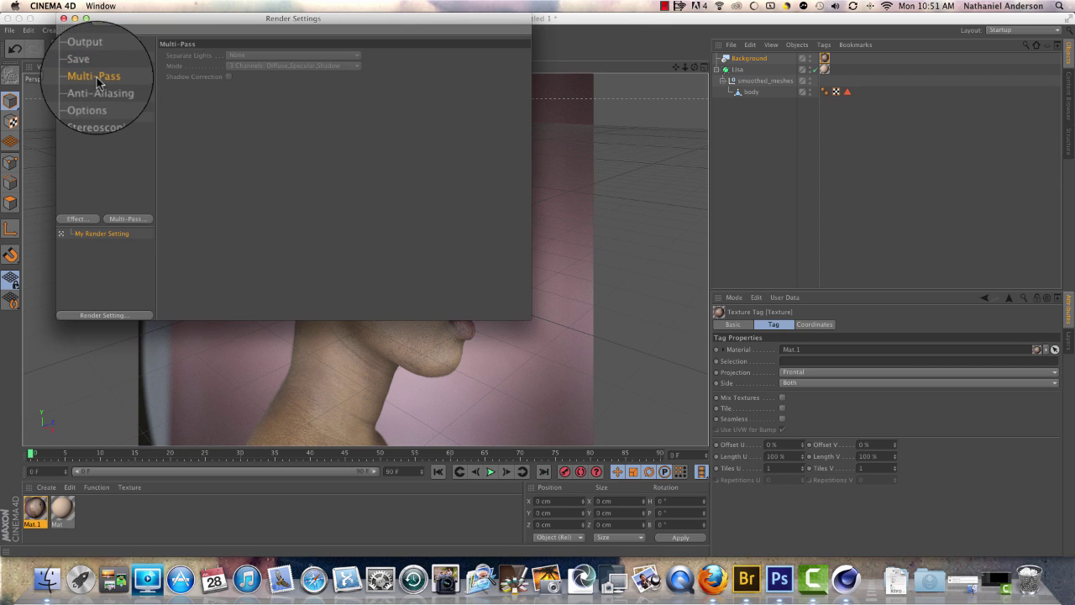
pyautogui.click(112, 90)
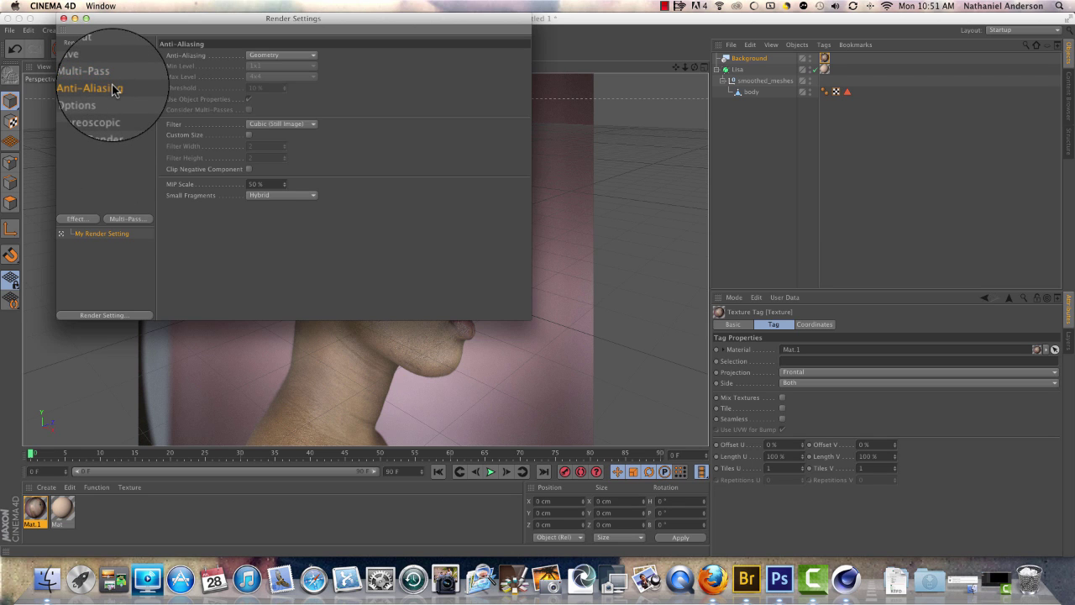
pyautogui.click(312, 58)
pyautogui.click(296, 96)
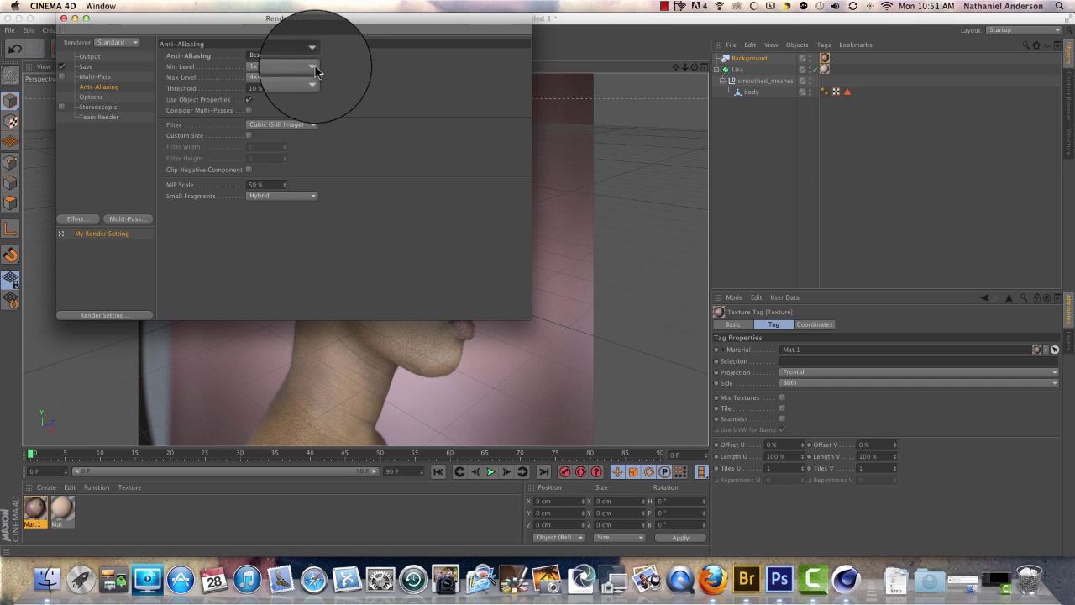
pyautogui.click(314, 67)
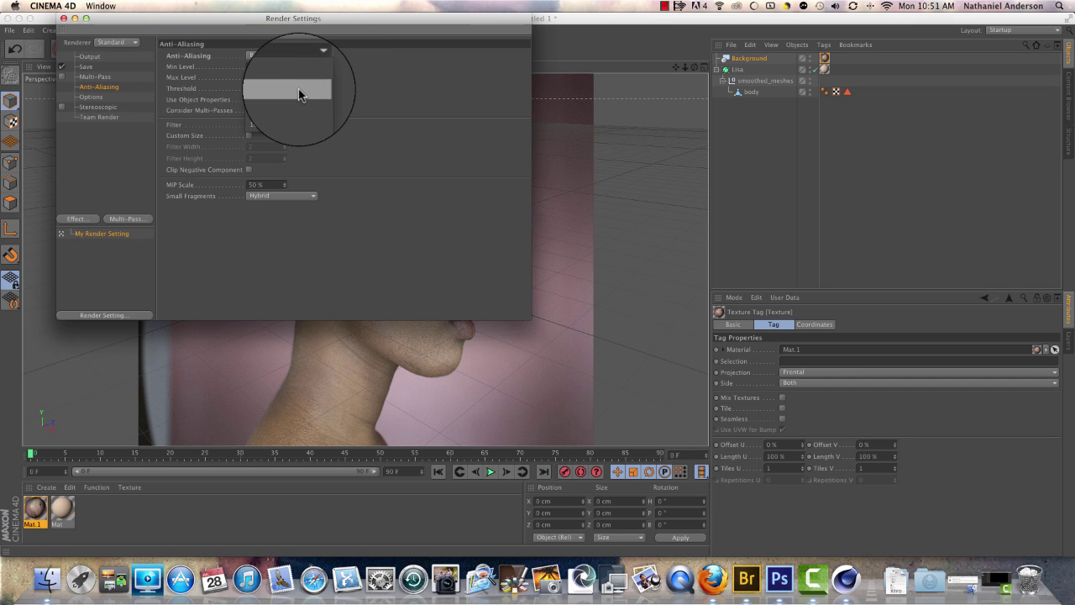
pyautogui.click(299, 92)
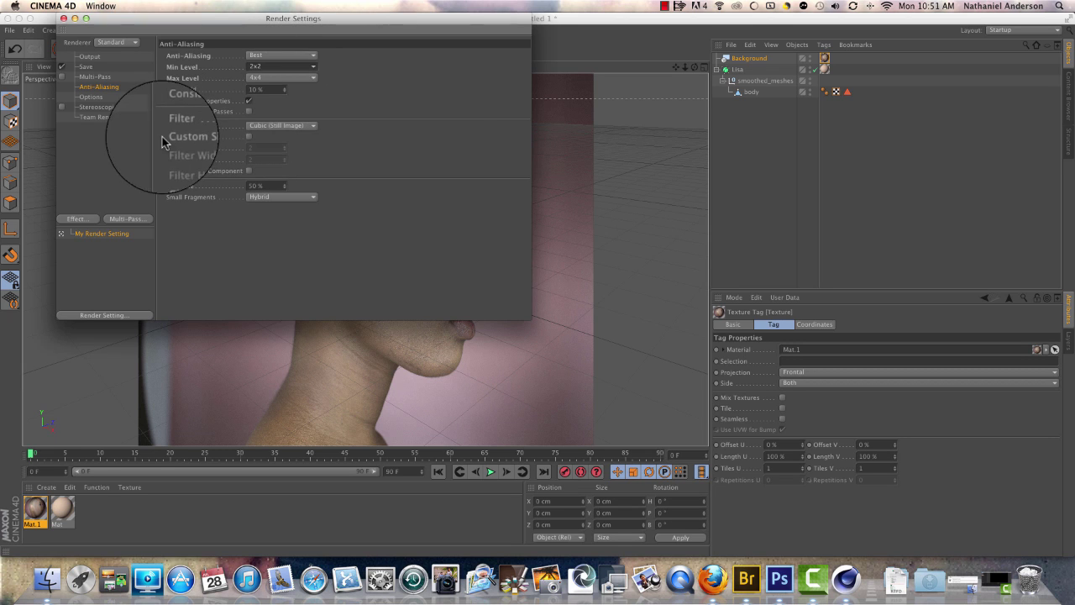
# Step: Set the render's ray depth to 8, reflection depth to 4 and shadow depth to 8, and close the render settings
pyautogui.click(98, 101)
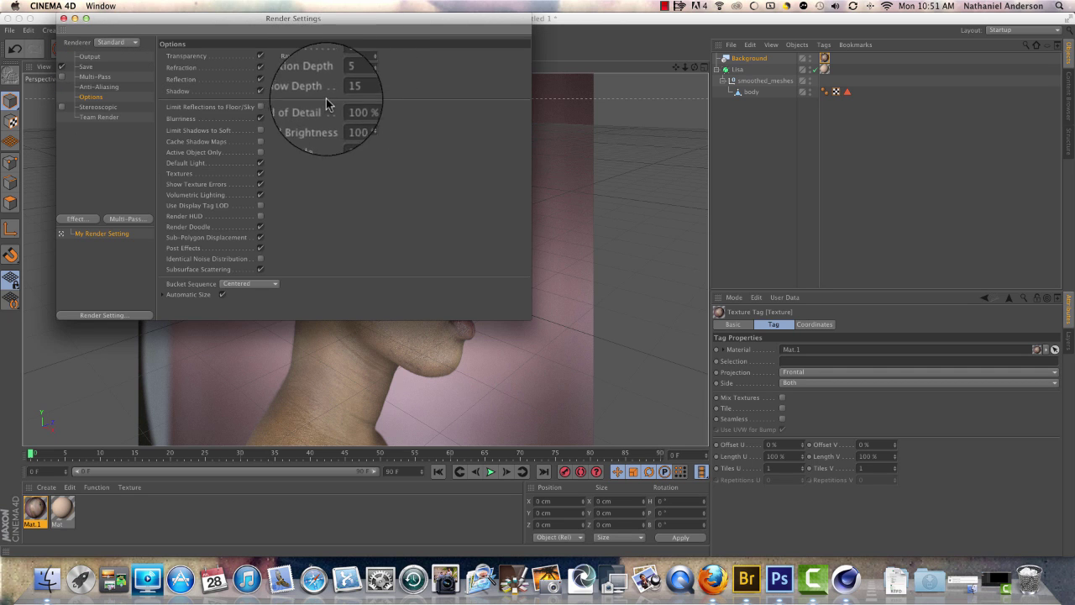
pyautogui.click(374, 65)
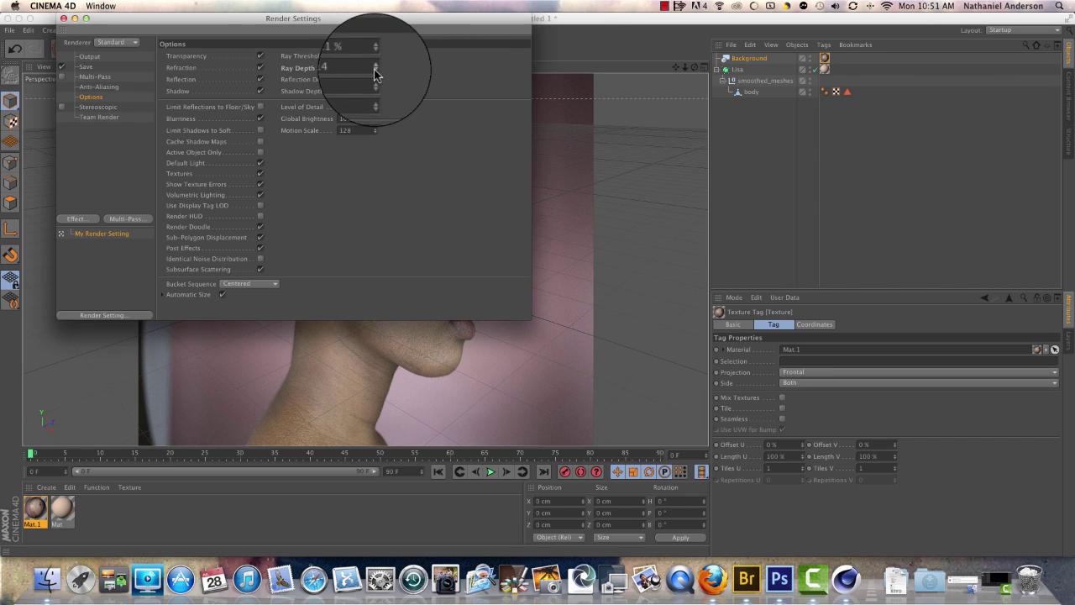
pyautogui.click(374, 70)
pyautogui.click(375, 70)
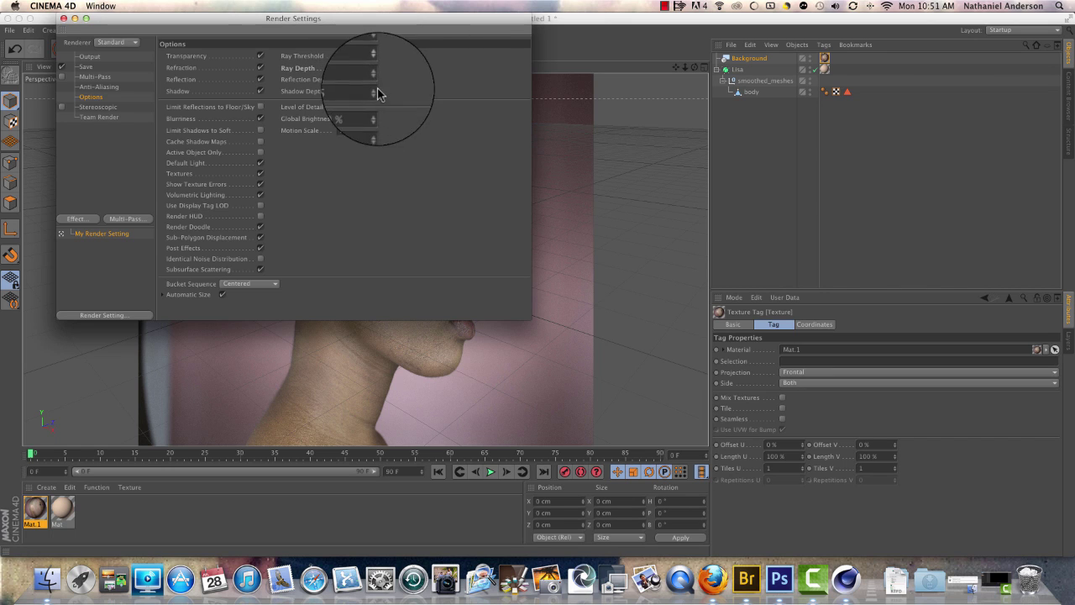
pyautogui.click(375, 93)
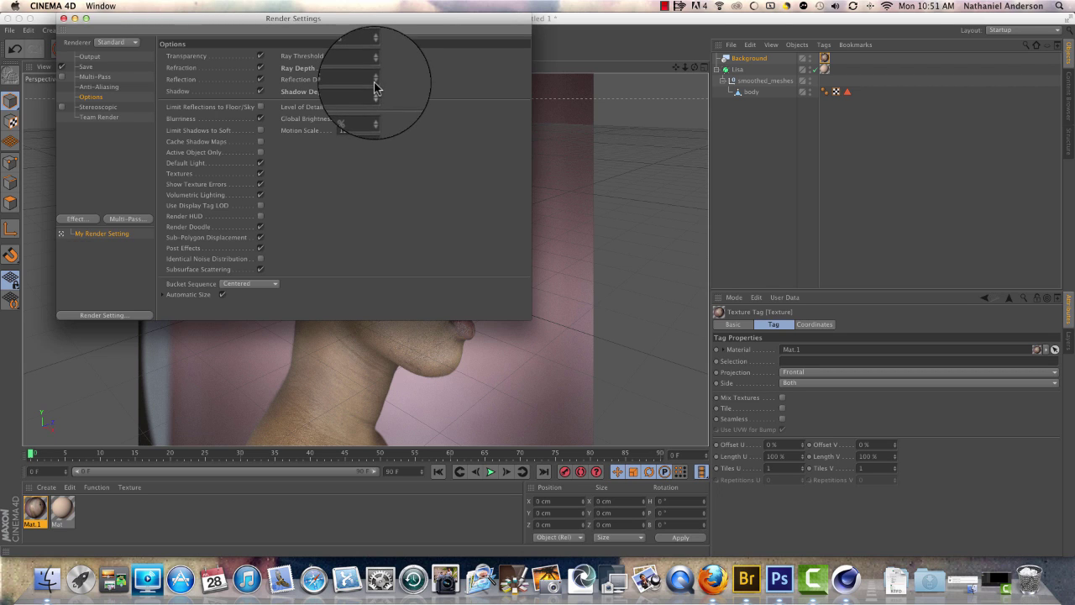
pyautogui.click(374, 82)
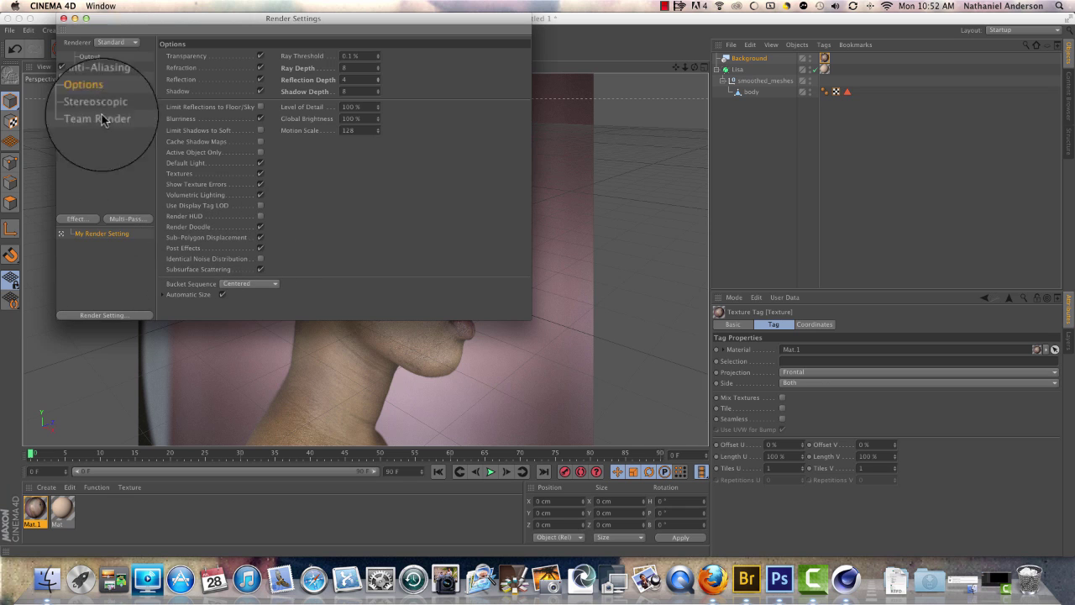
pyautogui.click(63, 18)
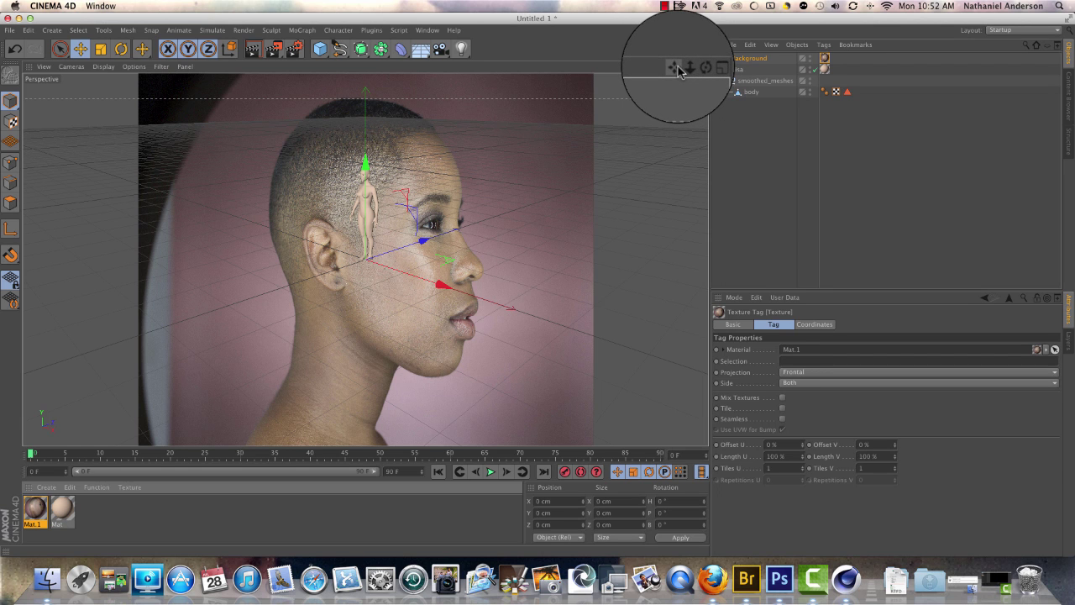
# Step: Bring the perspective camera close to the figure's head and orbit it to a side profile facing the same way as the portrait
pyautogui.moveTo(677, 67); pyautogui.dragTo(365, 260)
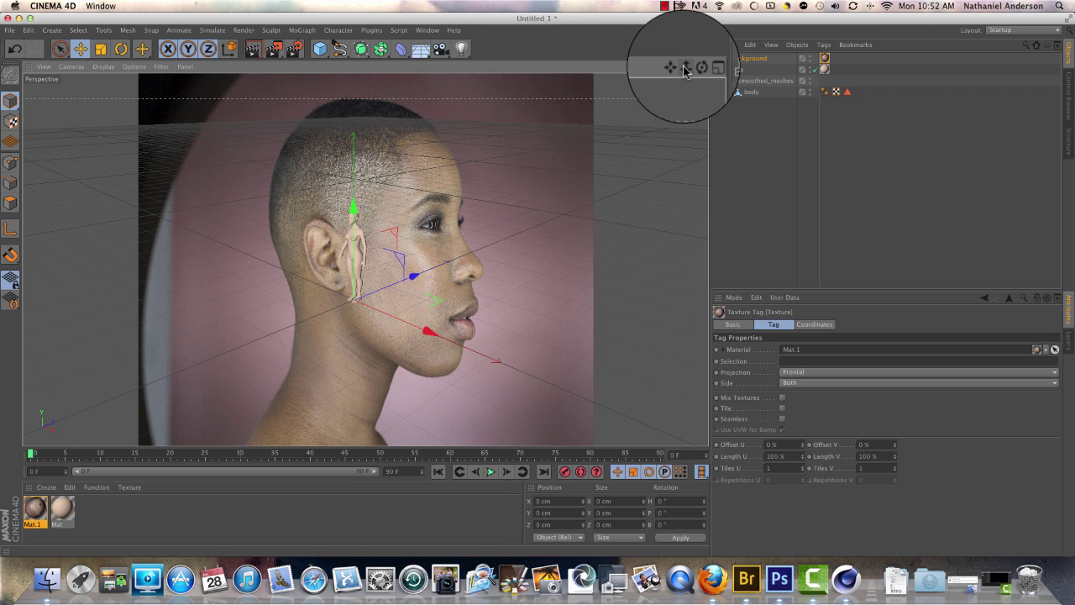
pyautogui.moveTo(684, 66); pyautogui.dragTo(684, 67)
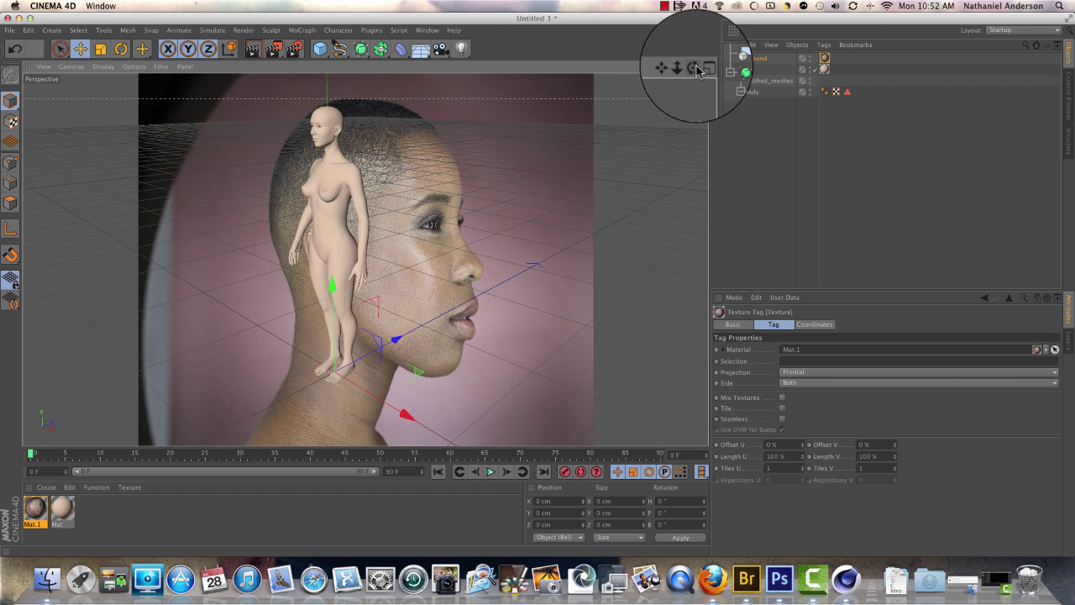
pyautogui.moveTo(697, 71); pyautogui.dragTo(676, 66)
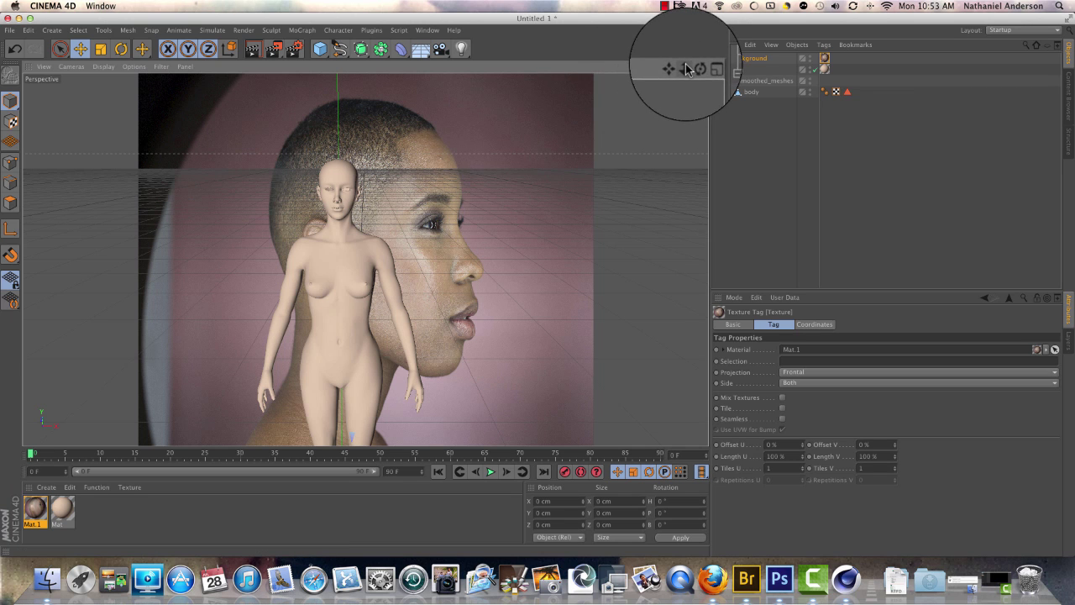
pyautogui.moveTo(686, 69)
pyautogui.mouseDown()
pyautogui.moveTo(676, 67)
pyautogui.moveTo(695, 68)
pyautogui.moveTo(676, 69)
pyautogui.moveTo(686, 67)
pyautogui.mouseUp()
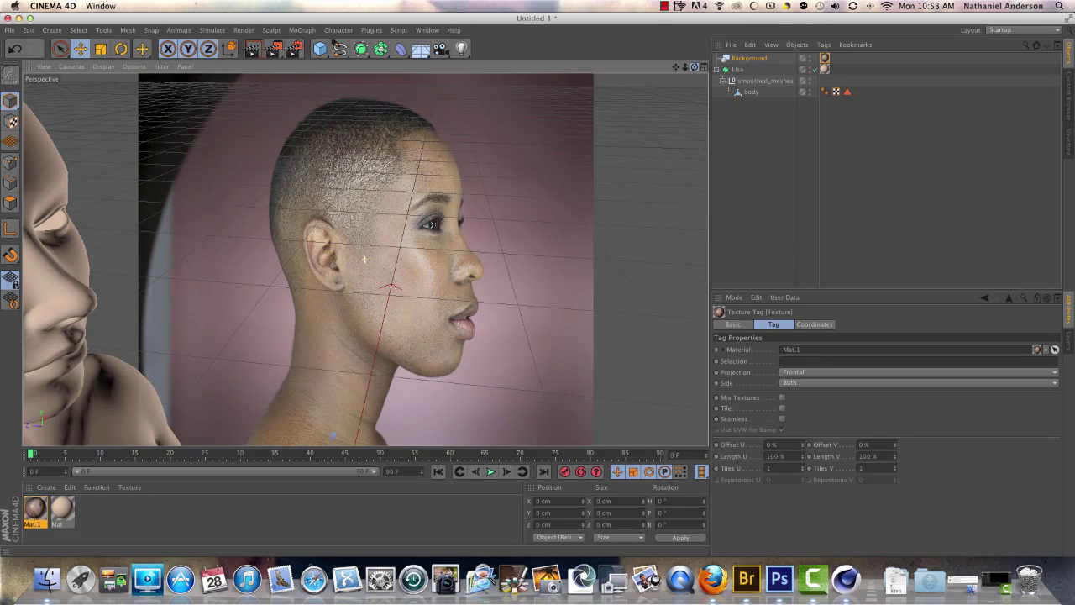
pyautogui.click(676, 67)
pyautogui.click(677, 67)
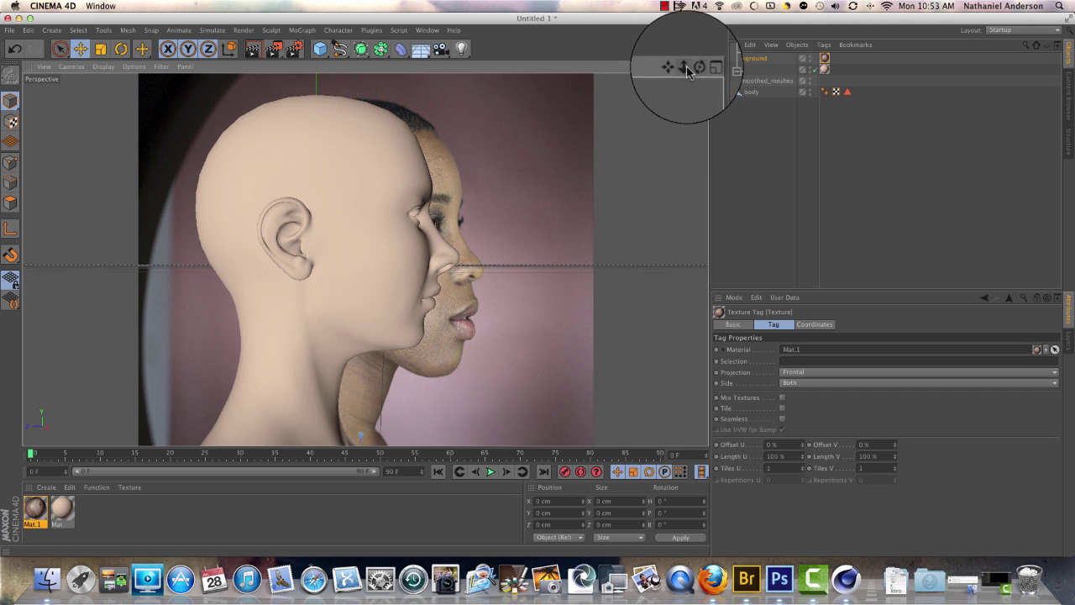
# Step: Fine-tune the camera's position and distance so the figure's head profile covers the head in the background portrait
pyautogui.moveTo(698, 72)
pyautogui.mouseDown()
pyautogui.moveTo(685, 73)
pyautogui.moveTo(710, 90)
pyautogui.moveTo(697, 94)
pyautogui.moveTo(704, 85)
pyautogui.mouseUp()
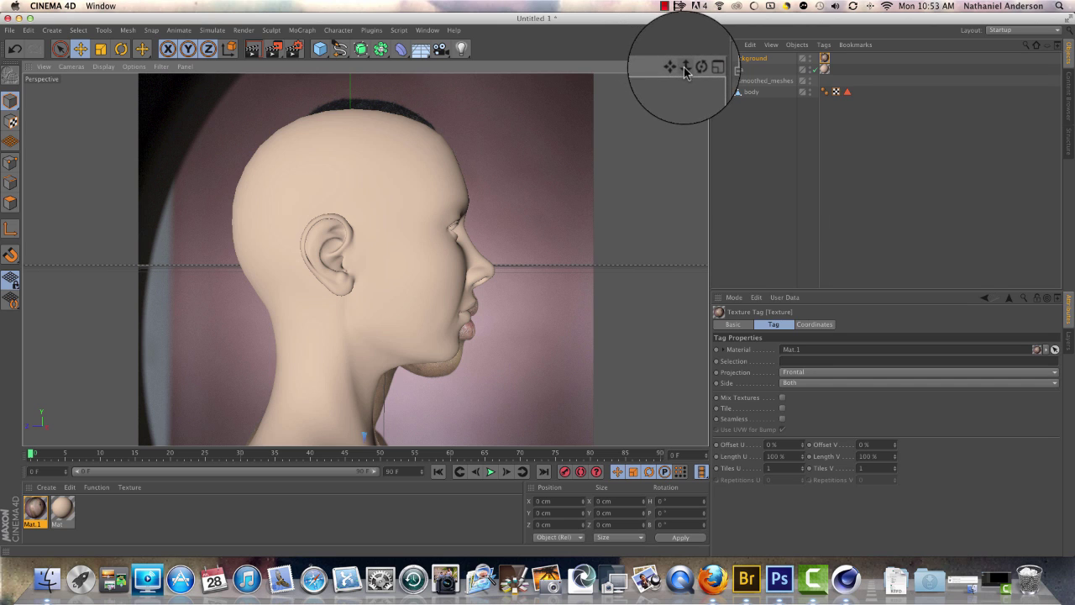
pyautogui.moveTo(684, 67)
pyautogui.mouseDown()
pyautogui.moveTo(697, 69)
pyautogui.moveTo(674, 68)
pyautogui.mouseUp()
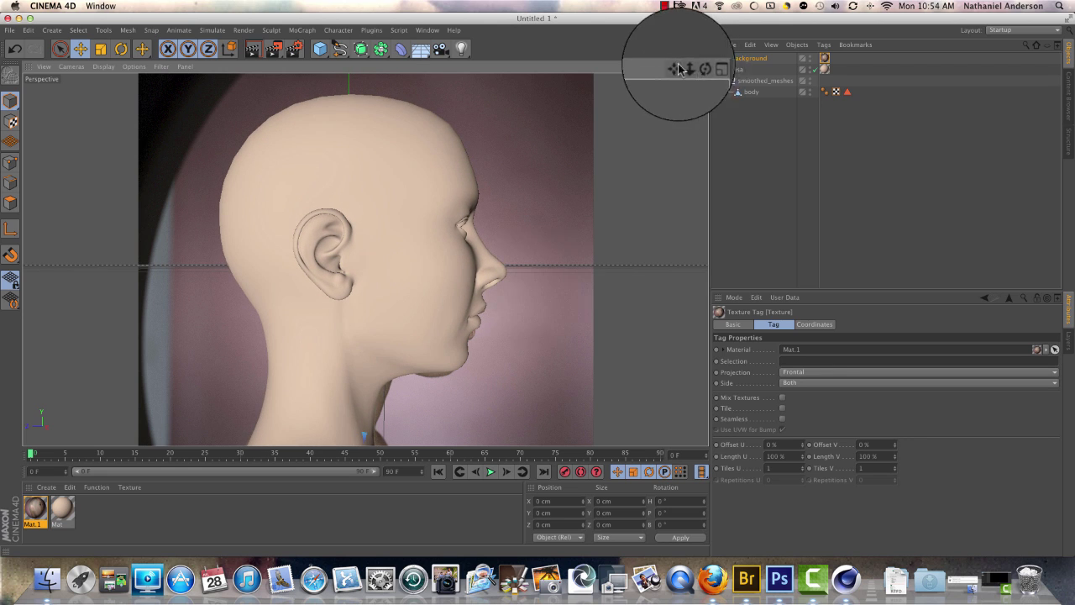
pyautogui.moveTo(675, 66); pyautogui.dragTo(665, 73)
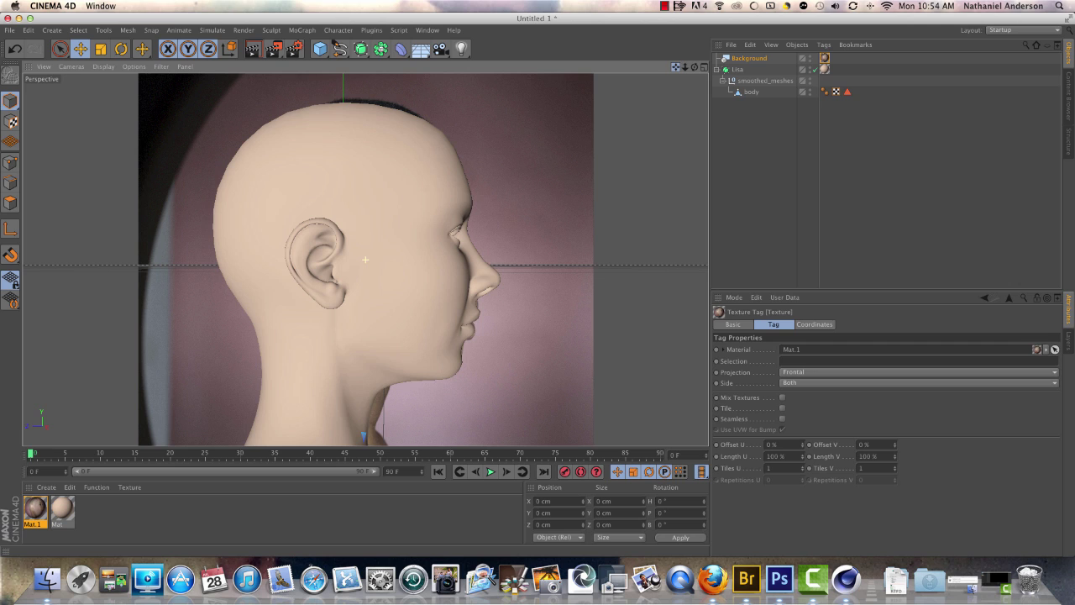
pyautogui.moveTo(676, 66); pyautogui.dragTo(680, 57)
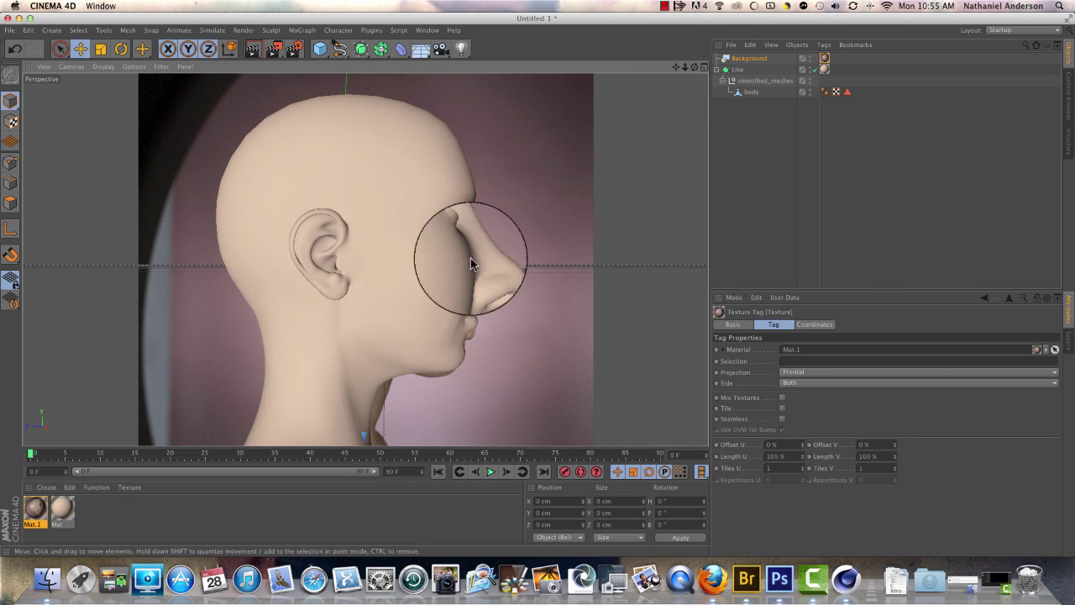
# Step: Delete the Lisa figure's texture tag and the Background object, and render the perspective view
pyautogui.click(825, 71)
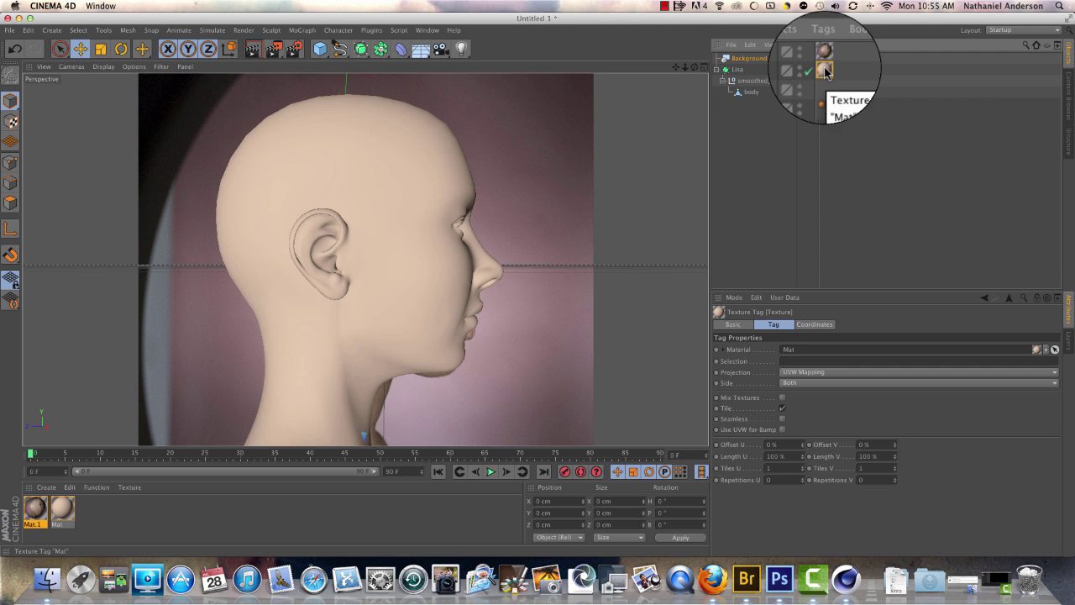
pyautogui.press('Delete')
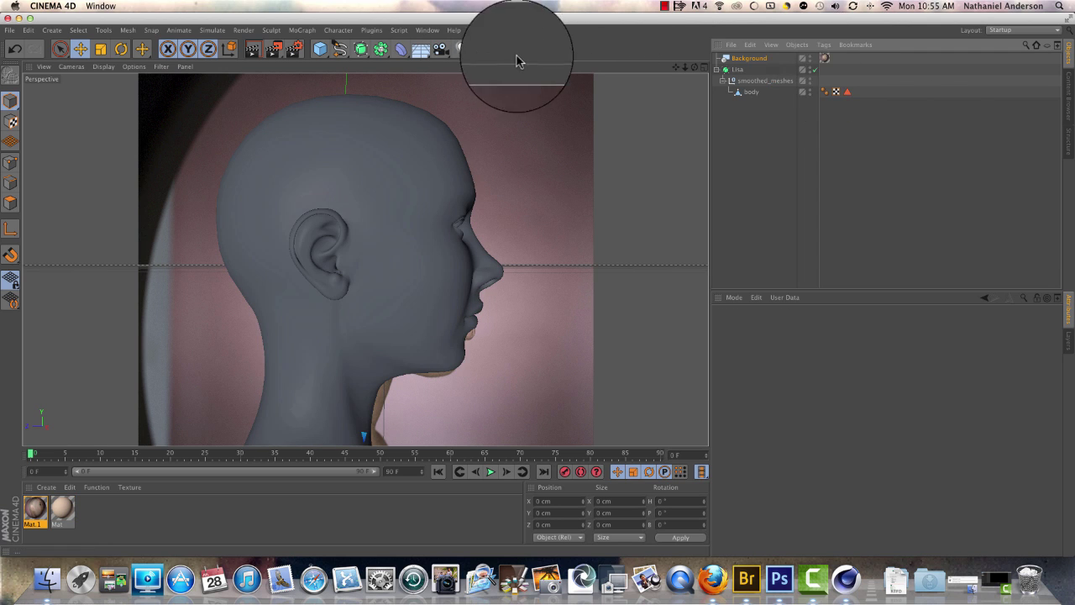
pyautogui.click(757, 61)
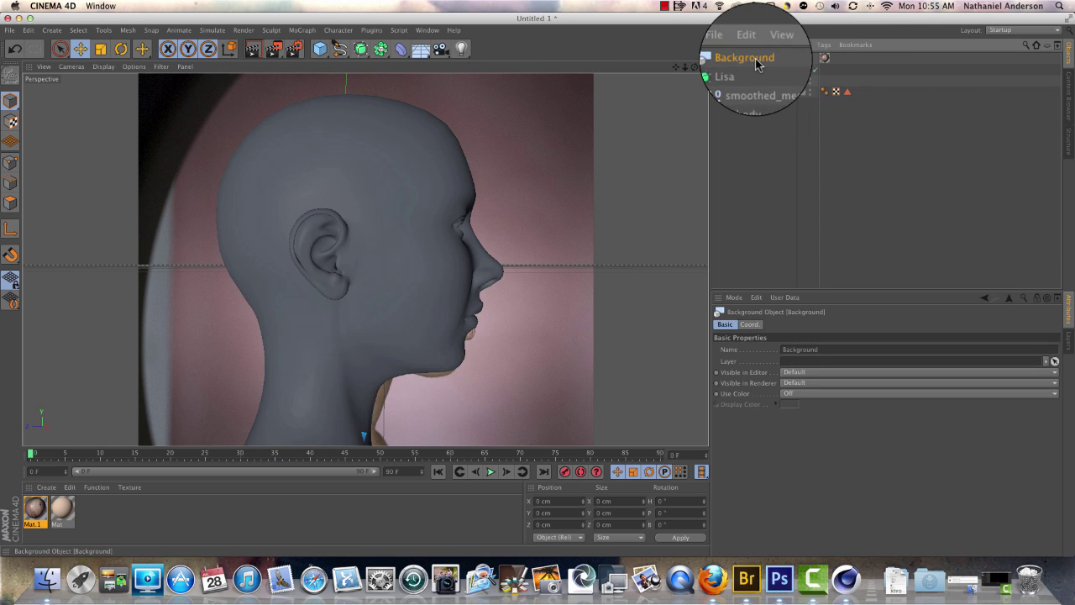
pyautogui.press('Delete')
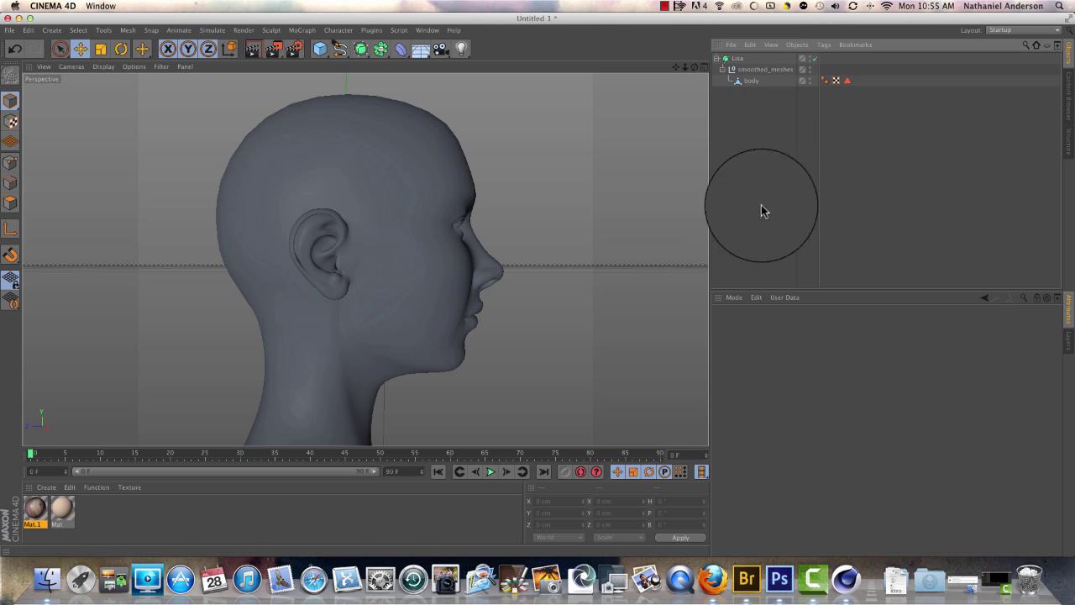
pyautogui.click(253, 54)
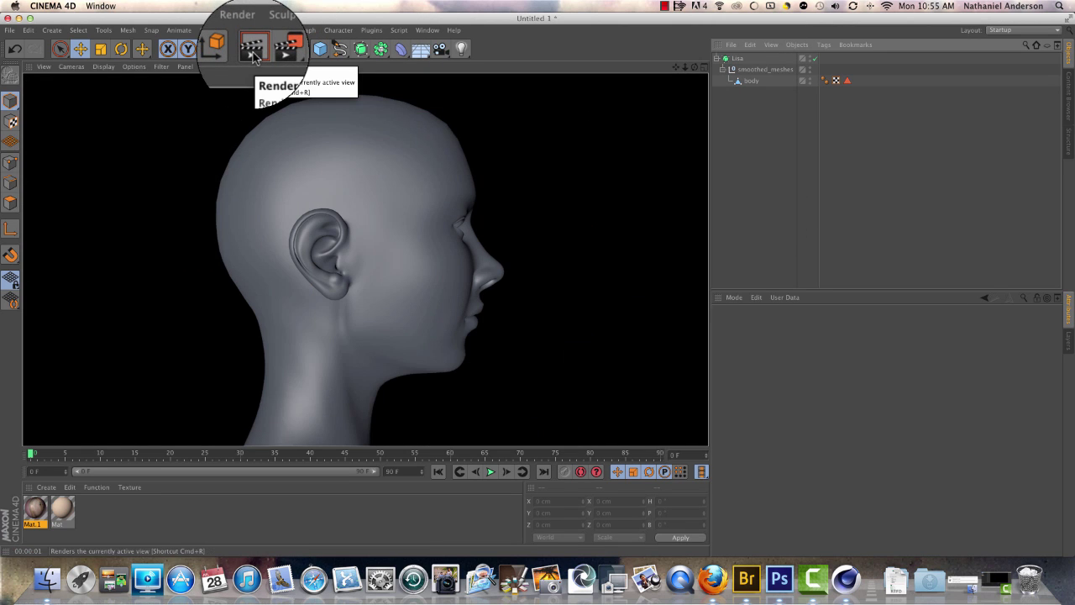
# Step: Create a new material and set its color to black
pyautogui.doubleClick(105, 515)
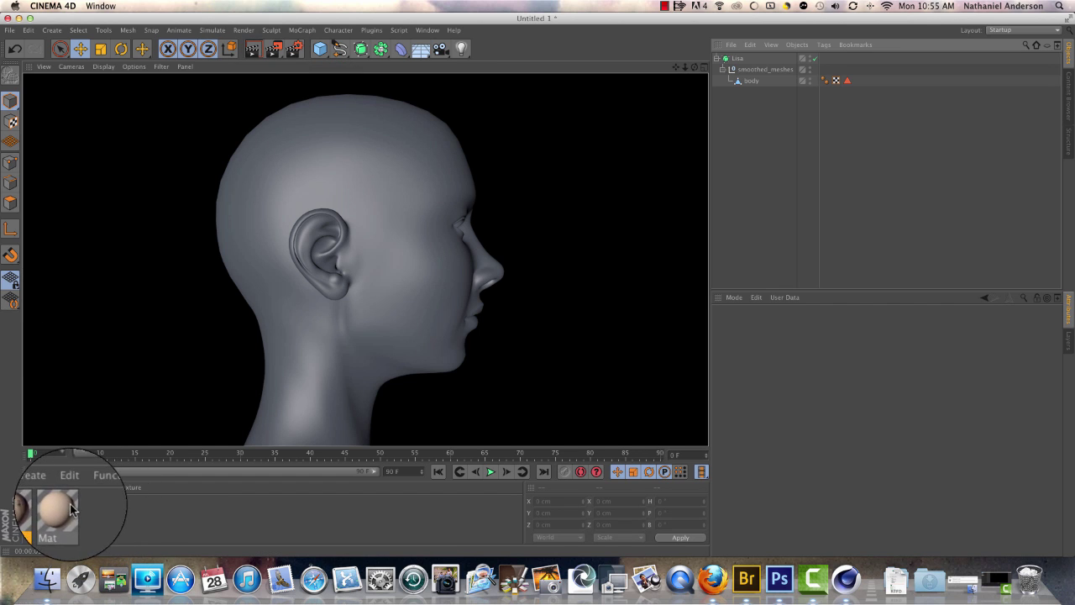
pyautogui.click(47, 488)
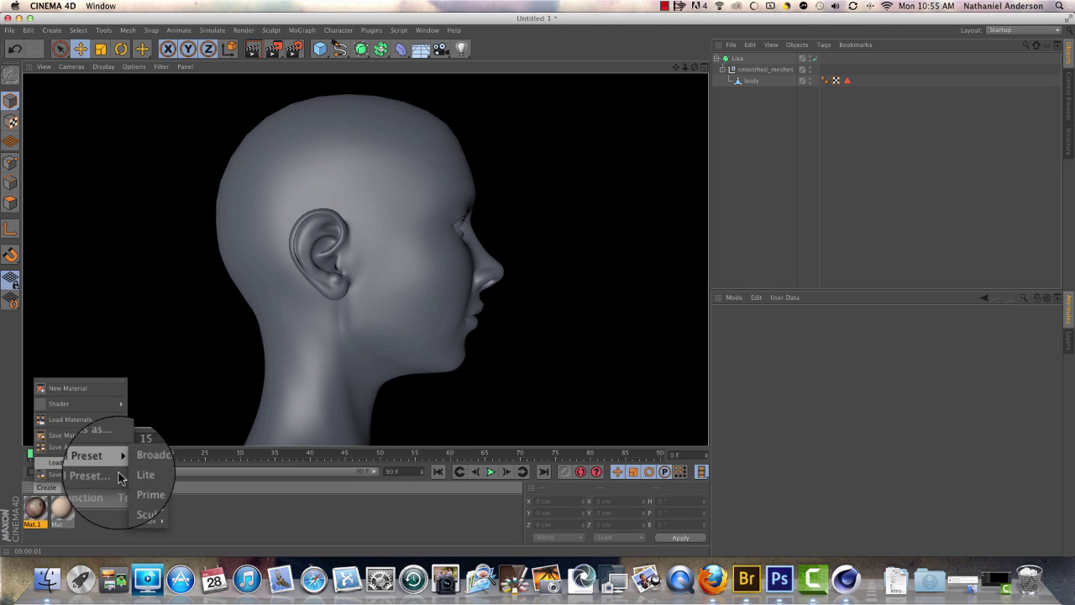
pyautogui.moveTo(115, 468)
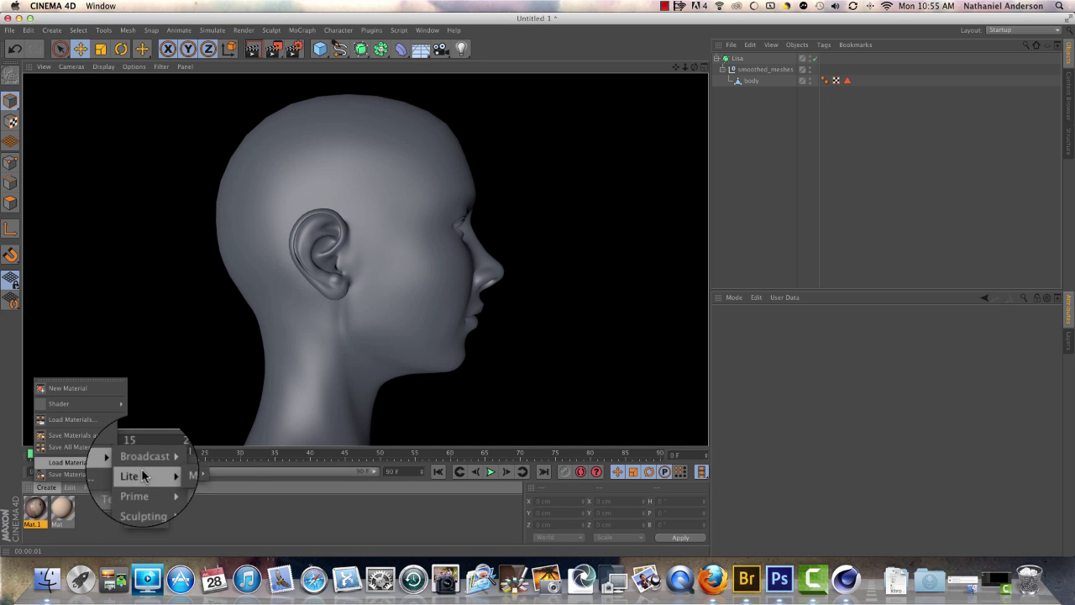
pyautogui.moveTo(180, 477)
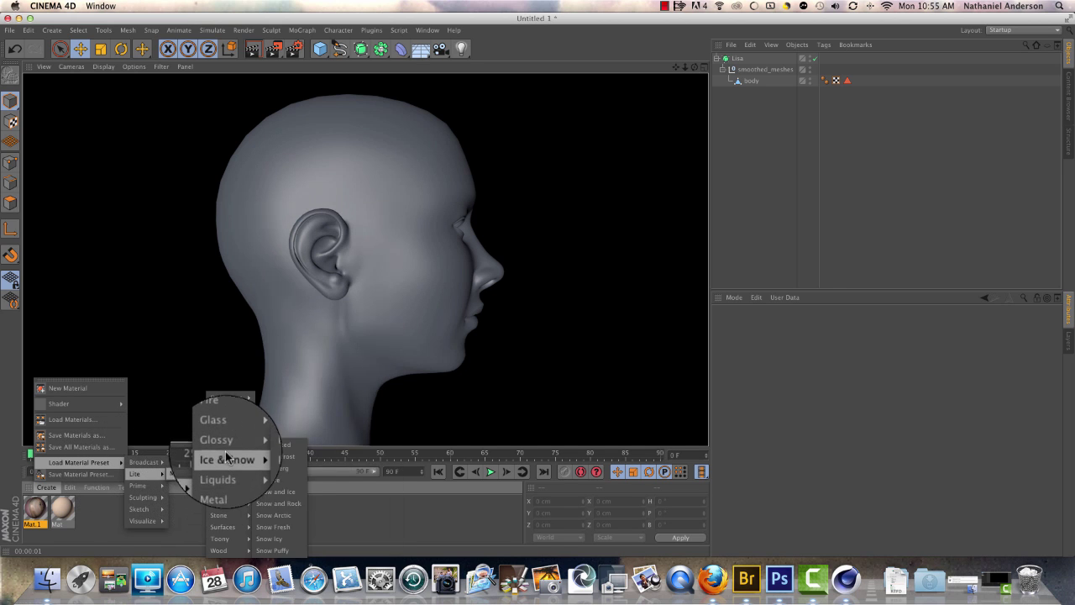
pyautogui.moveTo(236, 450)
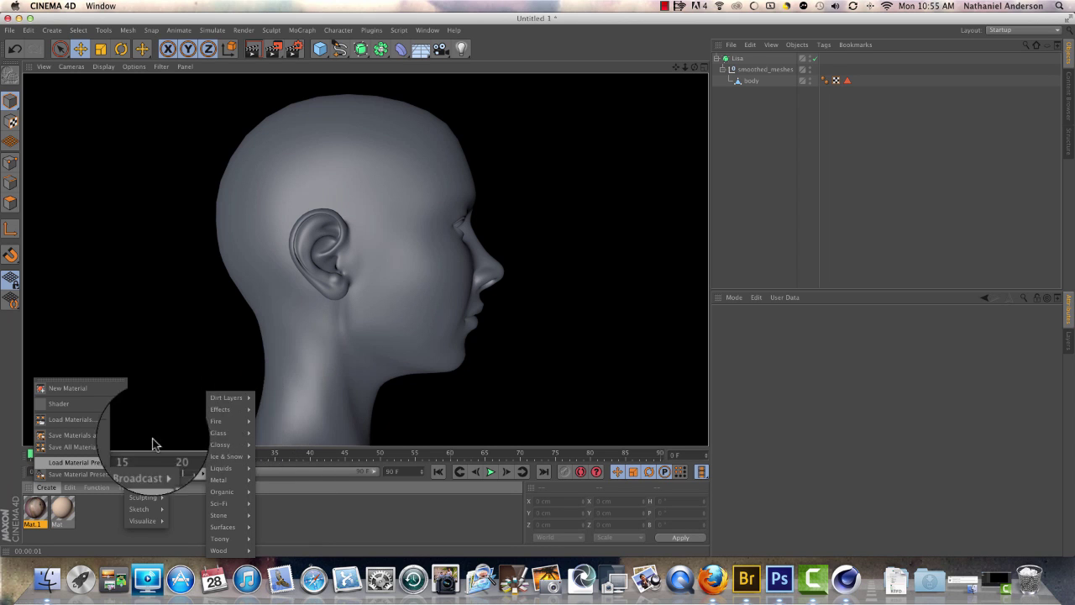
pyautogui.click(81, 388)
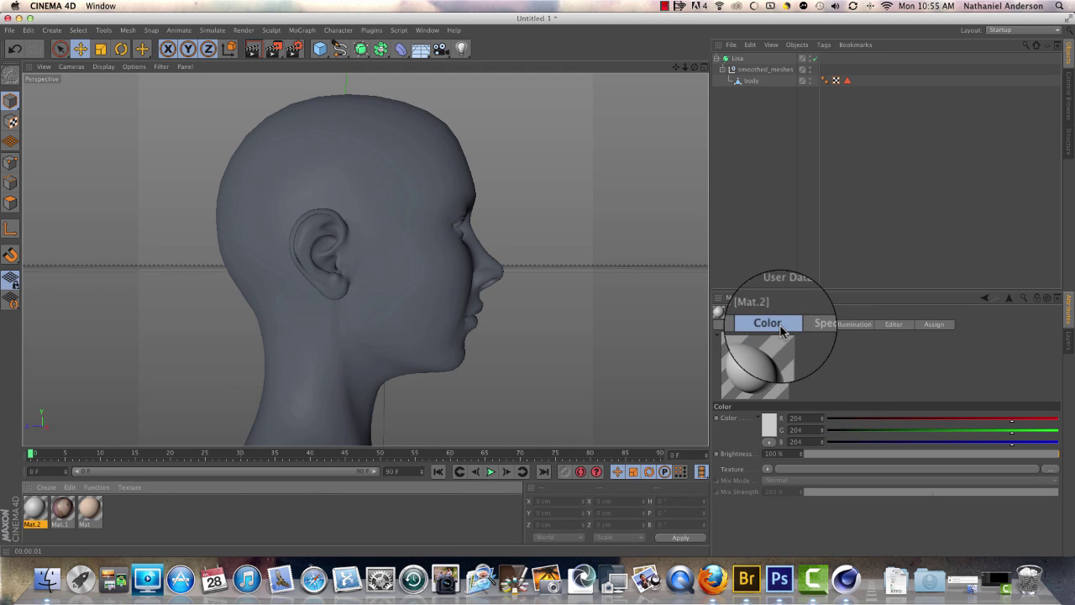
pyautogui.click(770, 425)
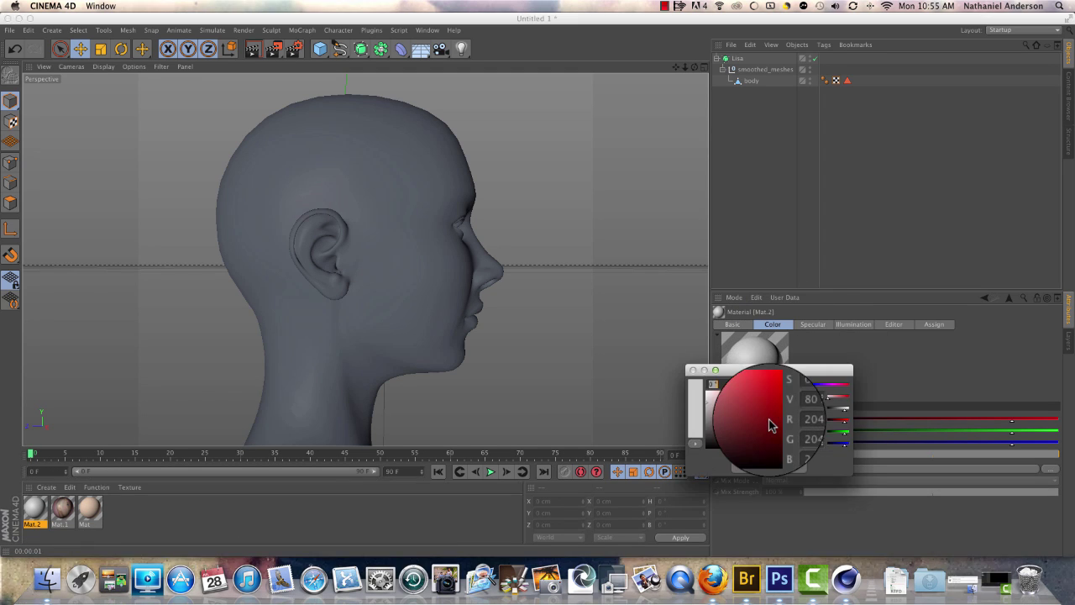
pyautogui.moveTo(706, 400); pyautogui.dragTo(706, 460)
pyautogui.click(783, 465)
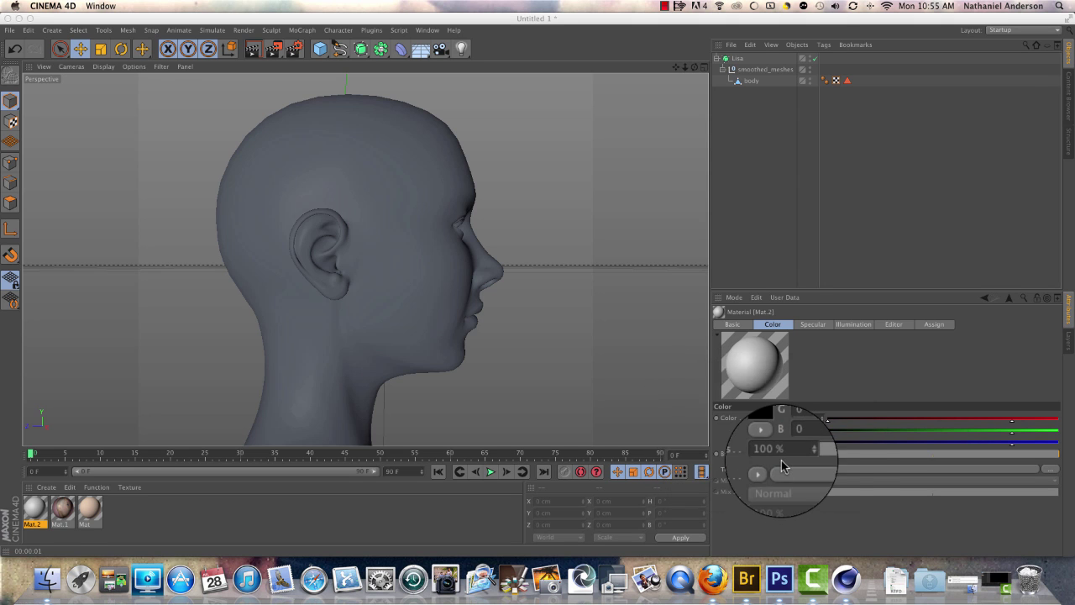
# Step: Set the black material's specular width to 18%, height to 52% and falloff to -8%
pyautogui.click(827, 328)
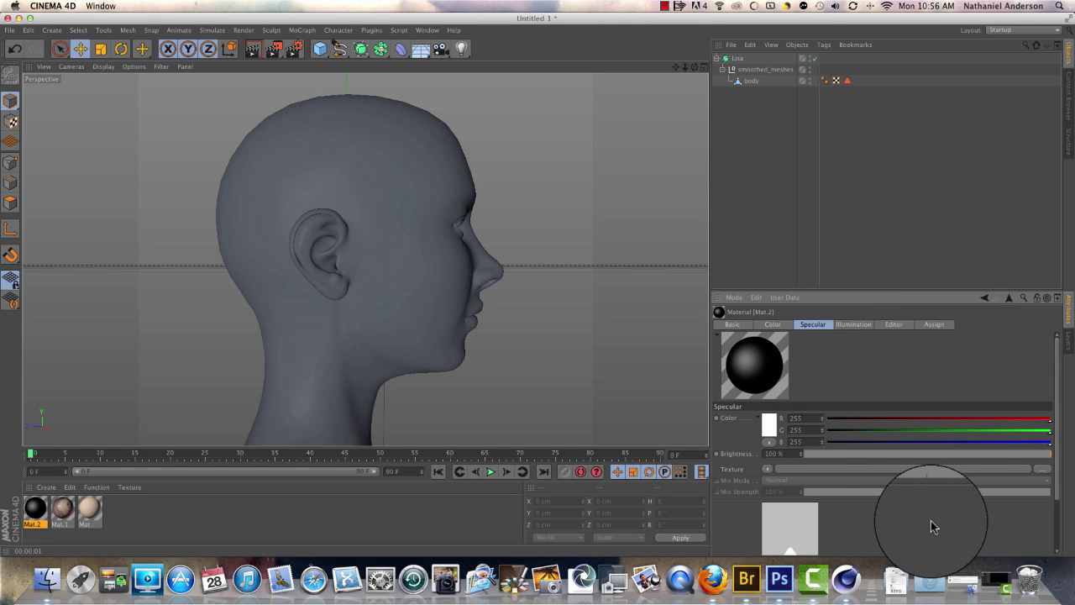
pyautogui.scroll(-3, 932, 528)
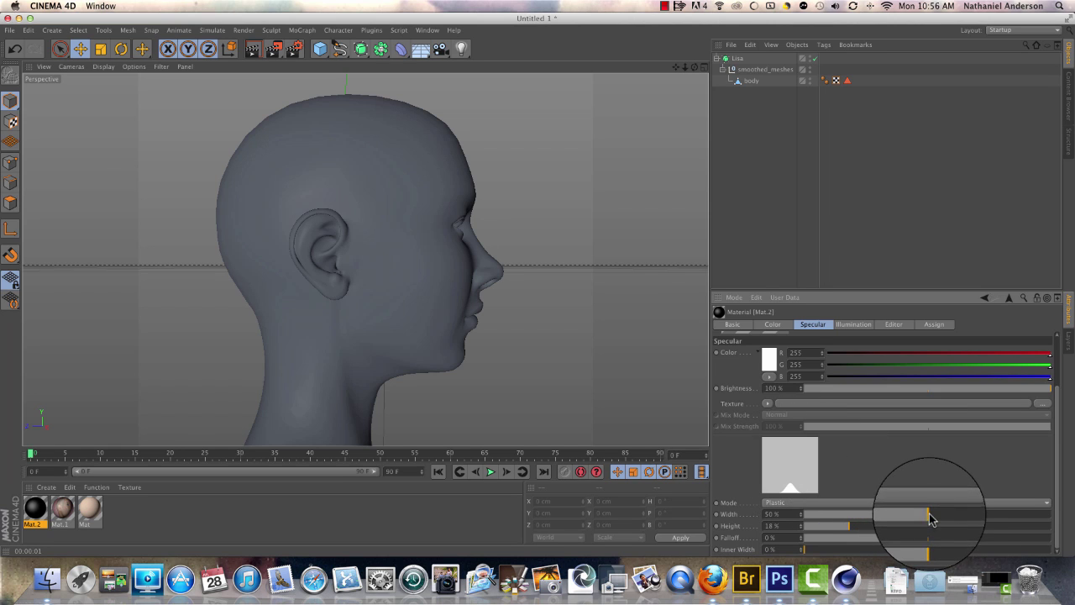
pyautogui.moveTo(931, 515)
pyautogui.mouseDown()
pyautogui.moveTo(849, 515)
pyautogui.moveTo(875, 527)
pyautogui.moveTo(935, 528)
pyautogui.mouseUp()
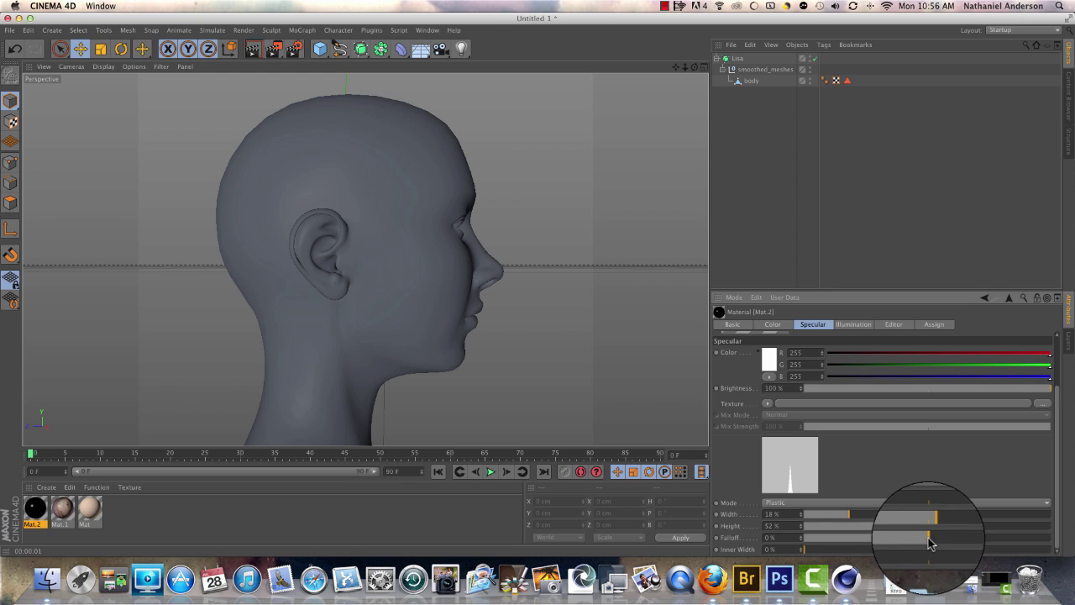
pyautogui.moveTo(929, 538); pyautogui.dragTo(919, 538)
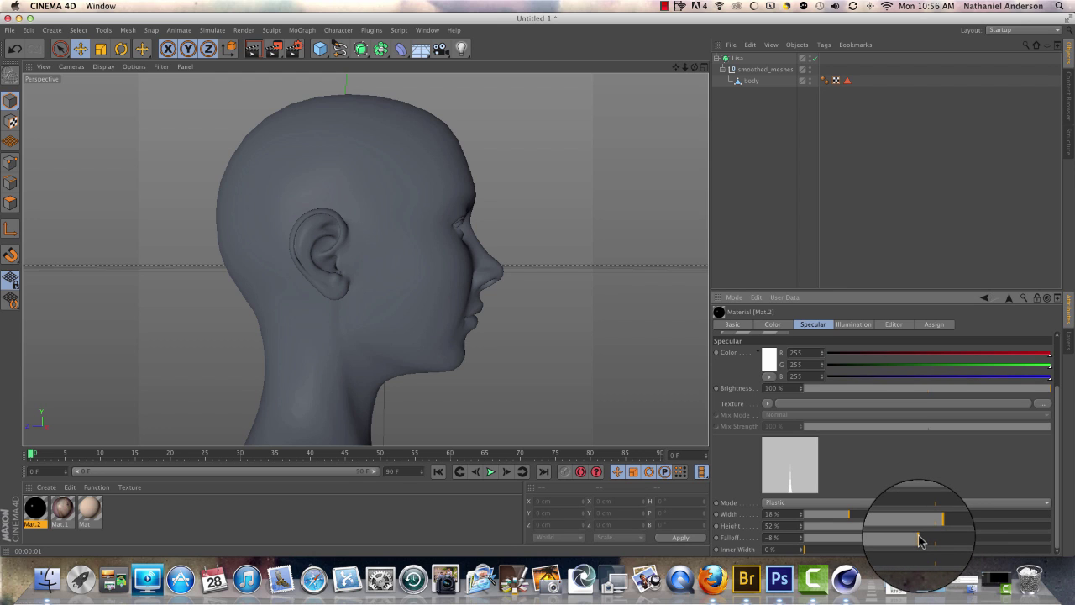
pyautogui.scroll(3, 912, 493)
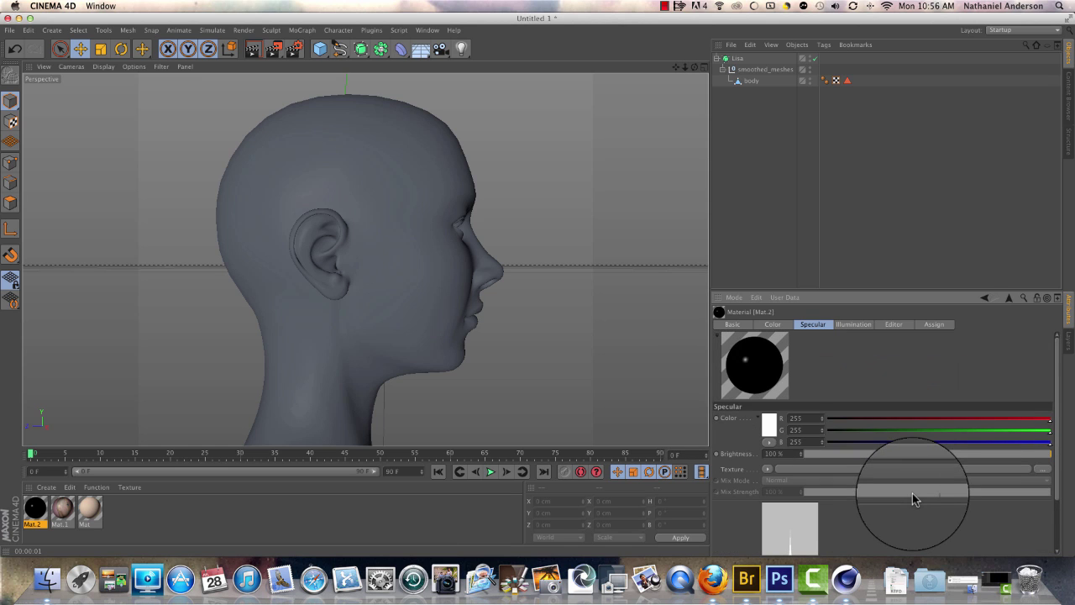
# Step: Enable the black material's Reflection channel and set the reflection brightness to 35%
pyautogui.click(735, 324)
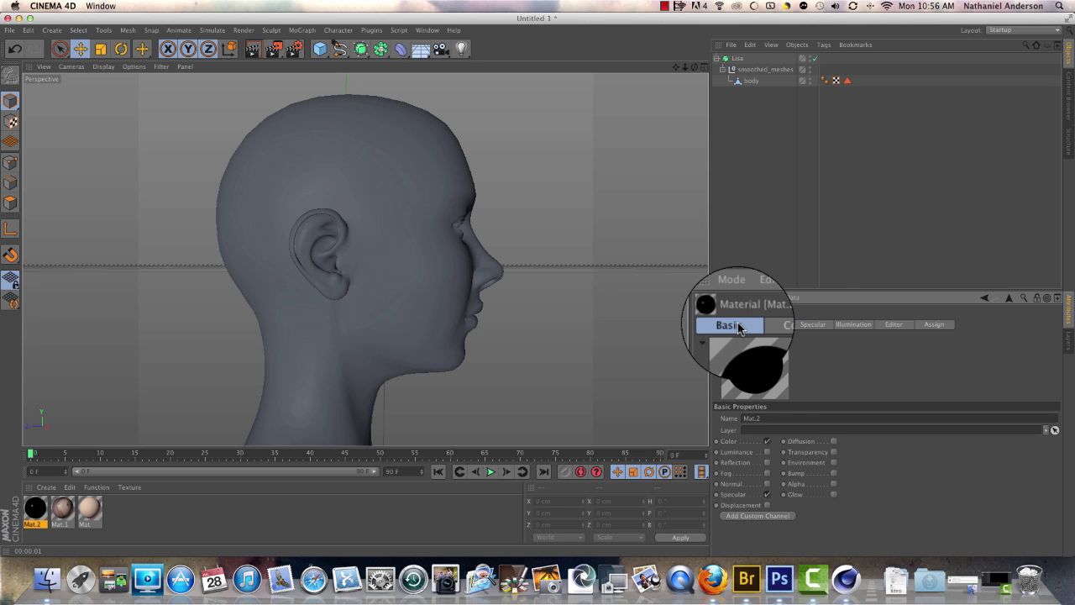
pyautogui.click(767, 462)
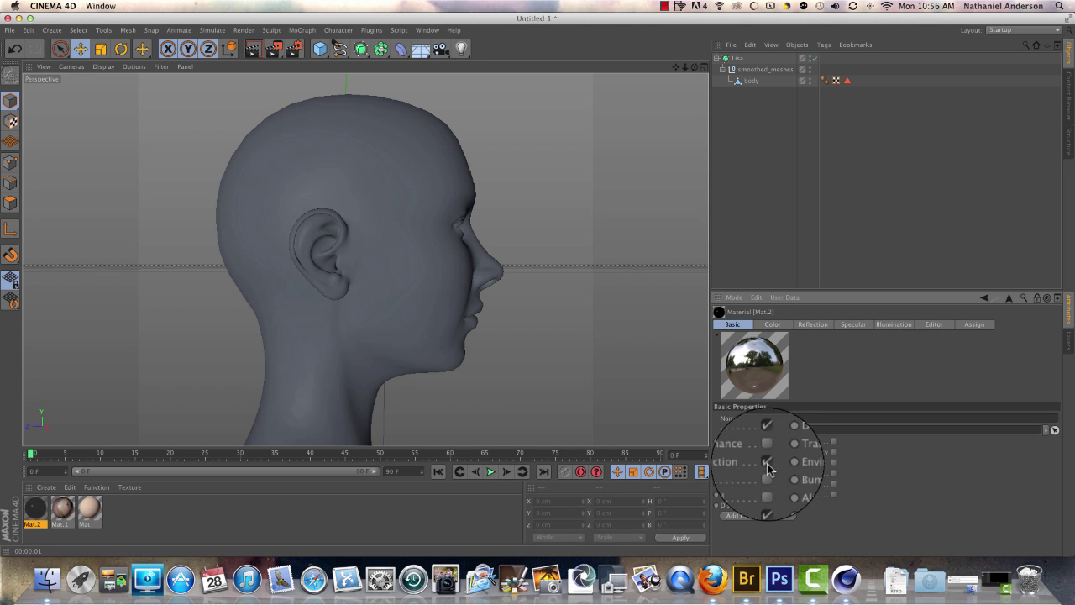
pyautogui.click(817, 324)
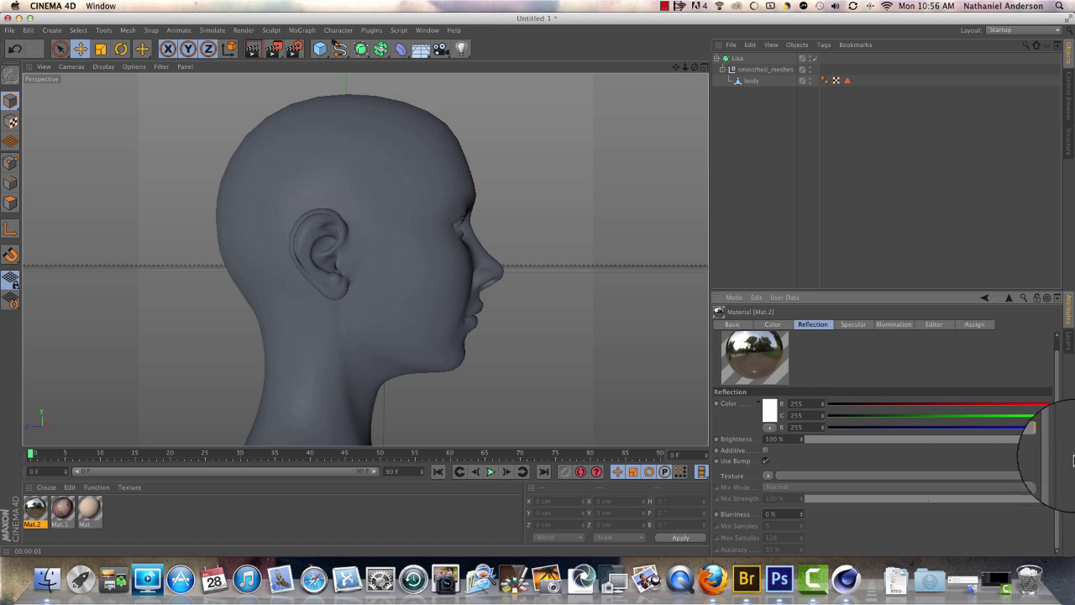
pyautogui.moveTo(1052, 438); pyautogui.dragTo(892, 442)
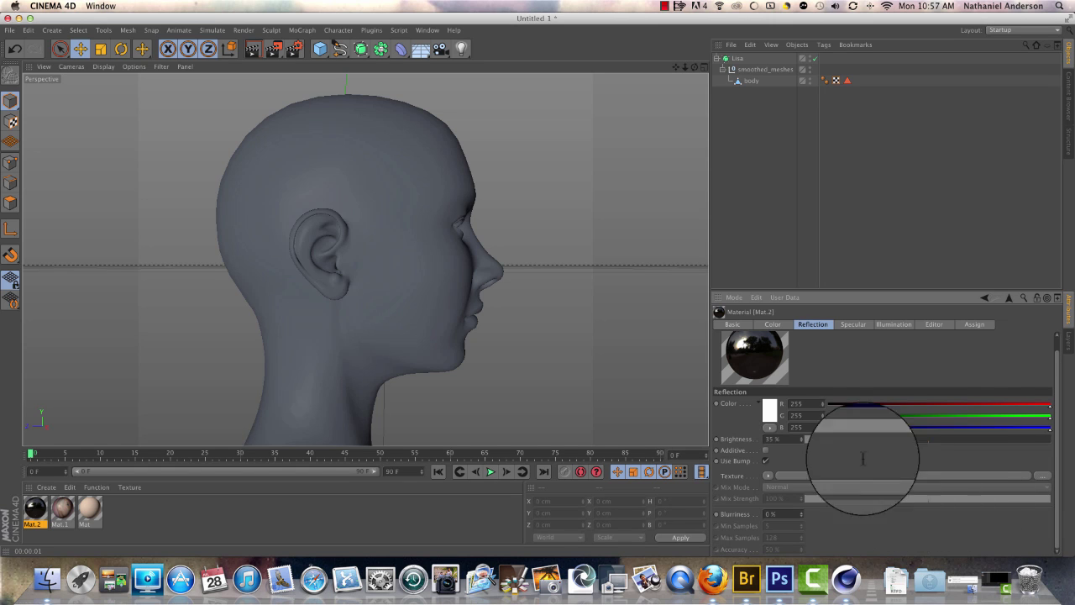
# Step: Load a Fresnel shader as the reflection texture and set its mix strength to 52%
pyautogui.click(767, 477)
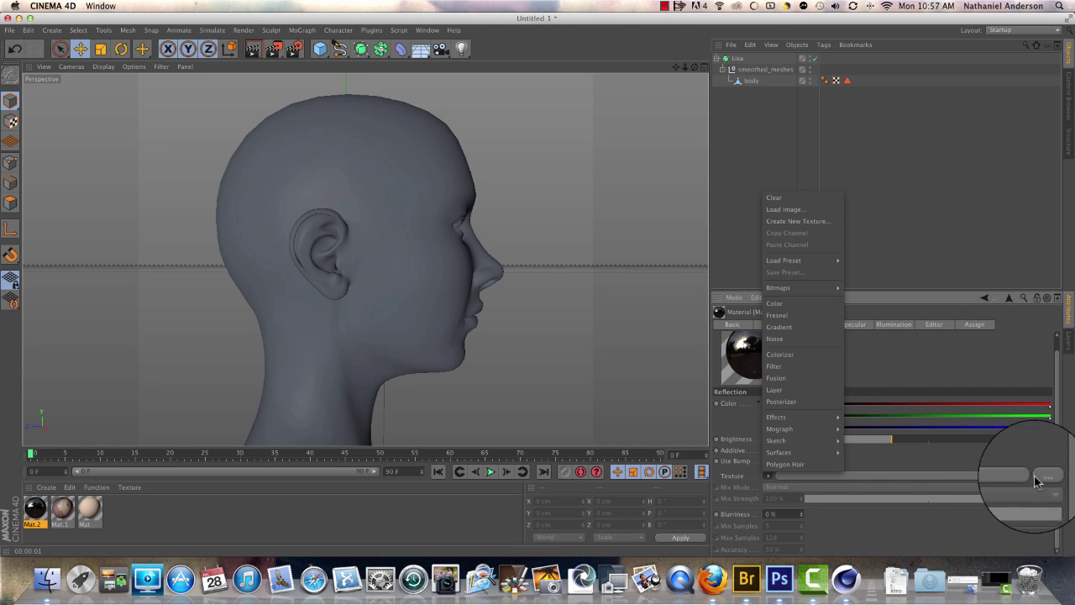
pyautogui.click(793, 317)
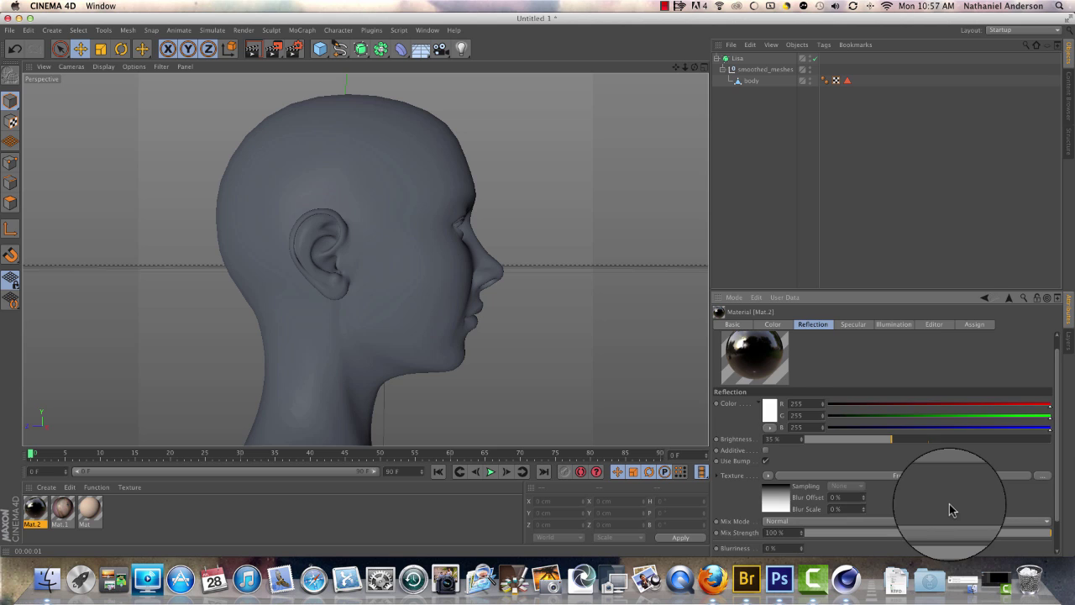
pyautogui.scroll(-1, 952, 510)
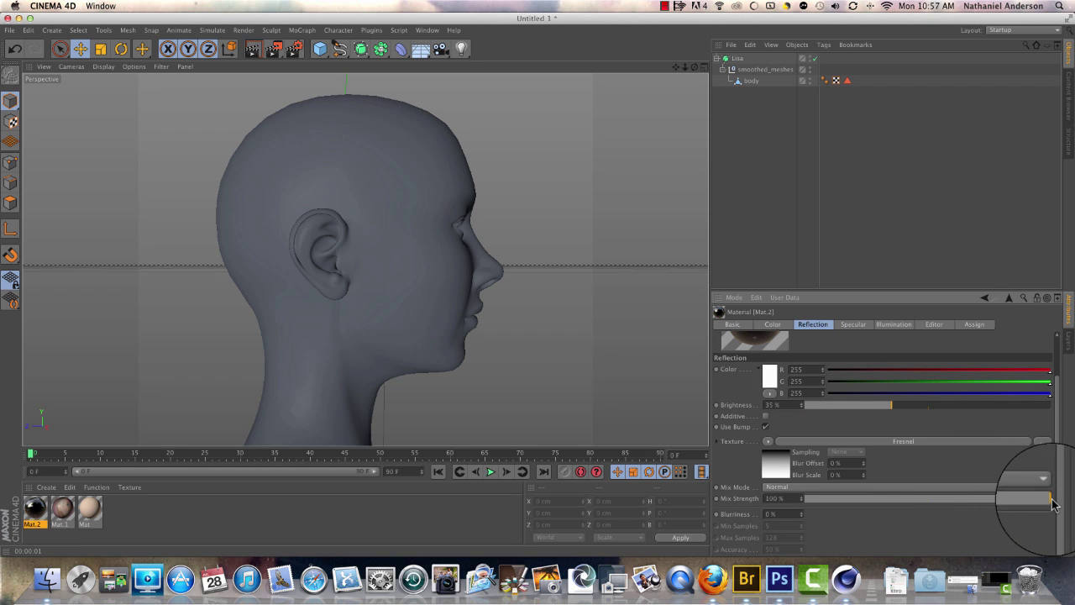
pyautogui.moveTo(1053, 502); pyautogui.dragTo(937, 492)
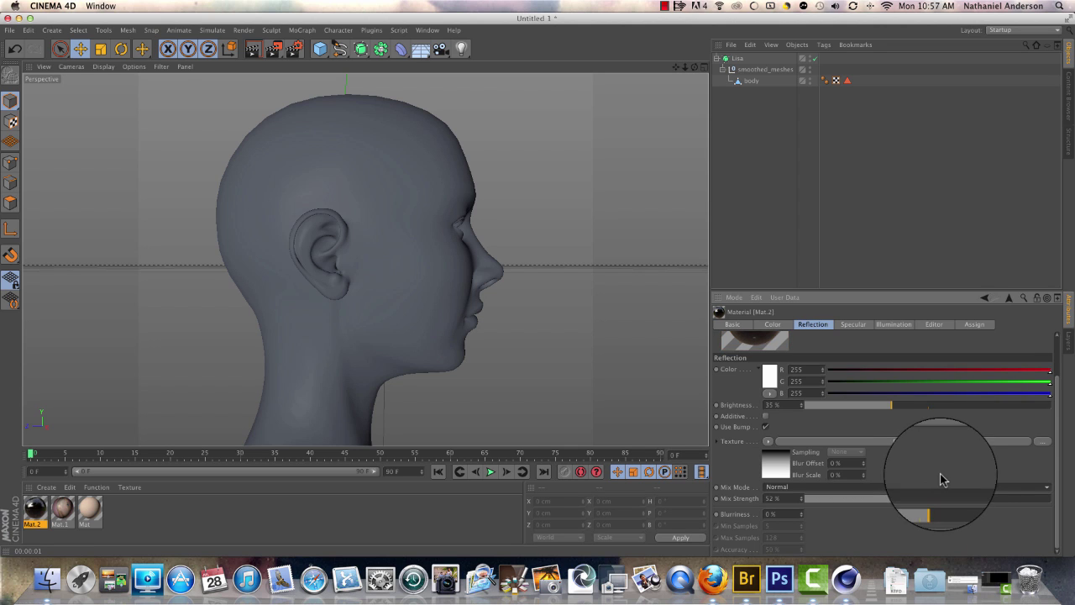
# Step: Apply the black reflective material to the head model and preview-render the perspective view
pyautogui.scroll(2, 936, 475)
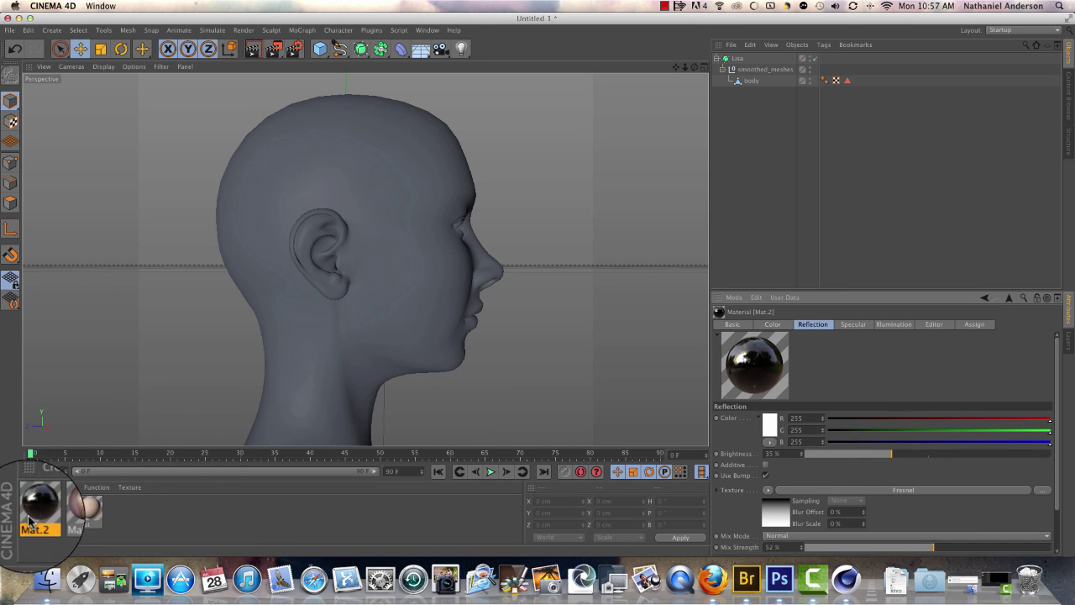
pyautogui.moveTo(35, 515); pyautogui.dragTo(294, 332)
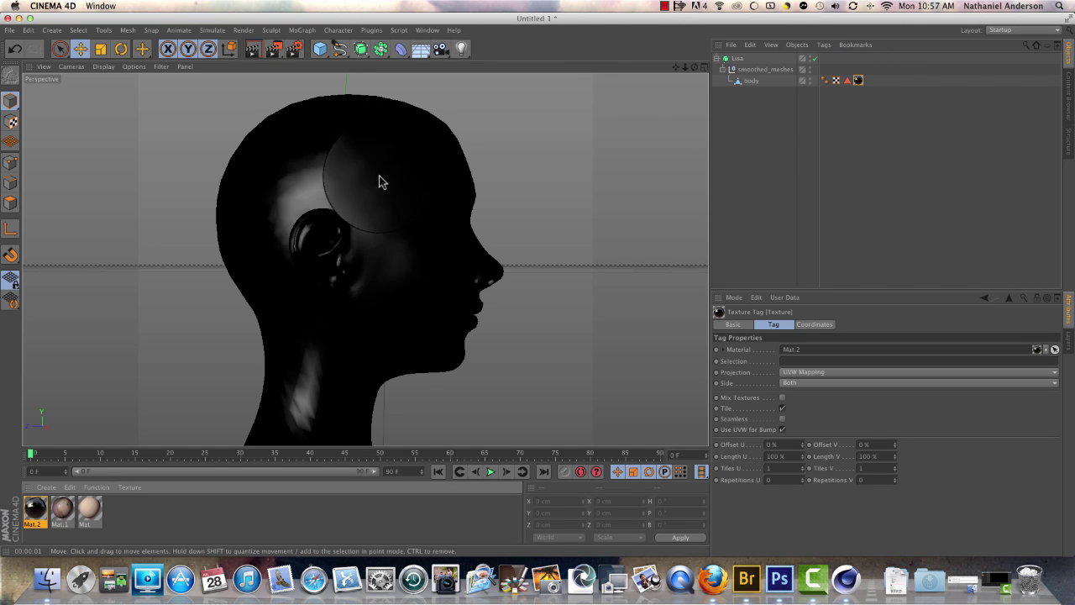
pyautogui.click(252, 52)
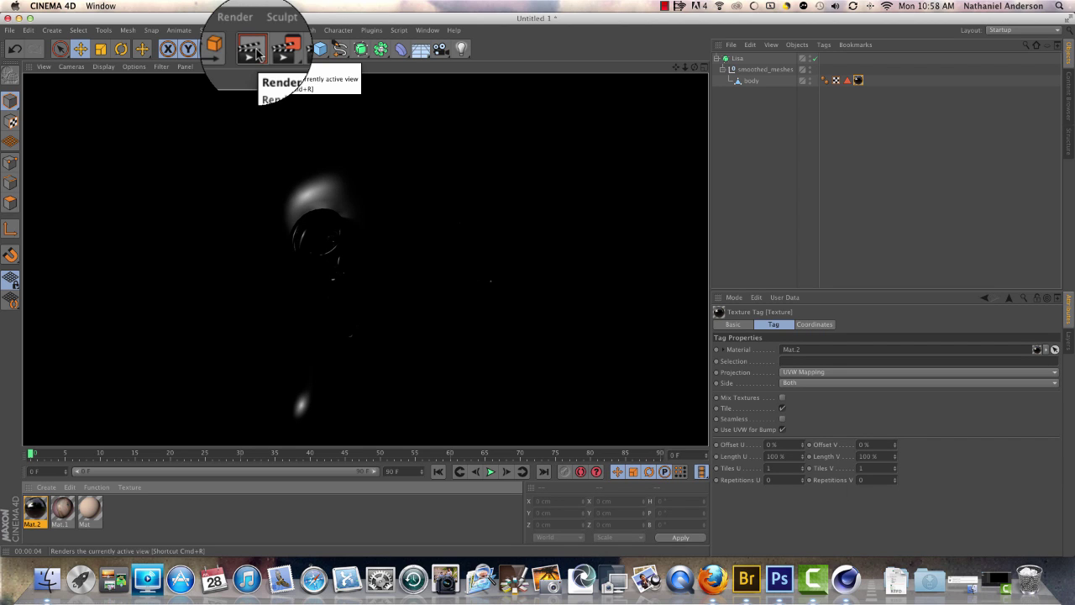
# Step: Add an omni light beside the head at about X -254 cm and Y 149 cm, and preview-render the perspective view
pyautogui.click(459, 49)
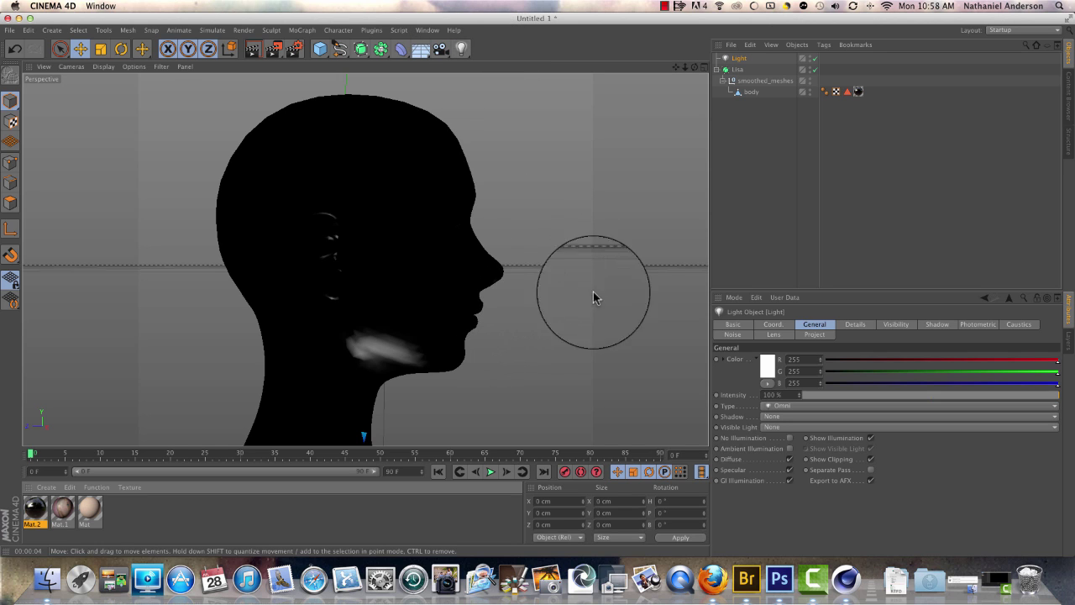
pyautogui.click(704, 67)
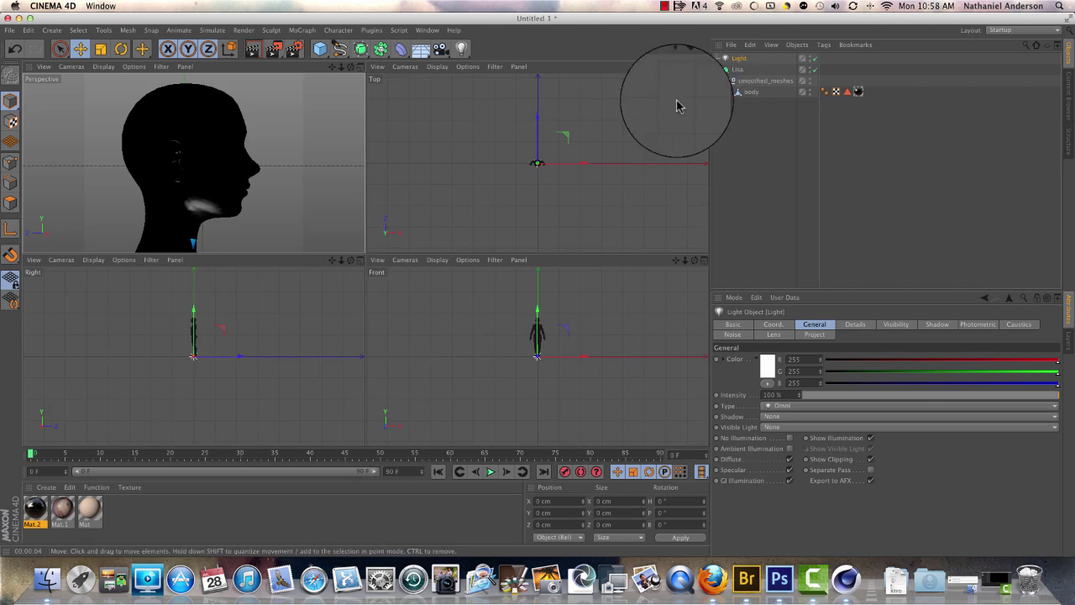
pyautogui.moveTo(539, 340); pyautogui.dragTo(546, 285)
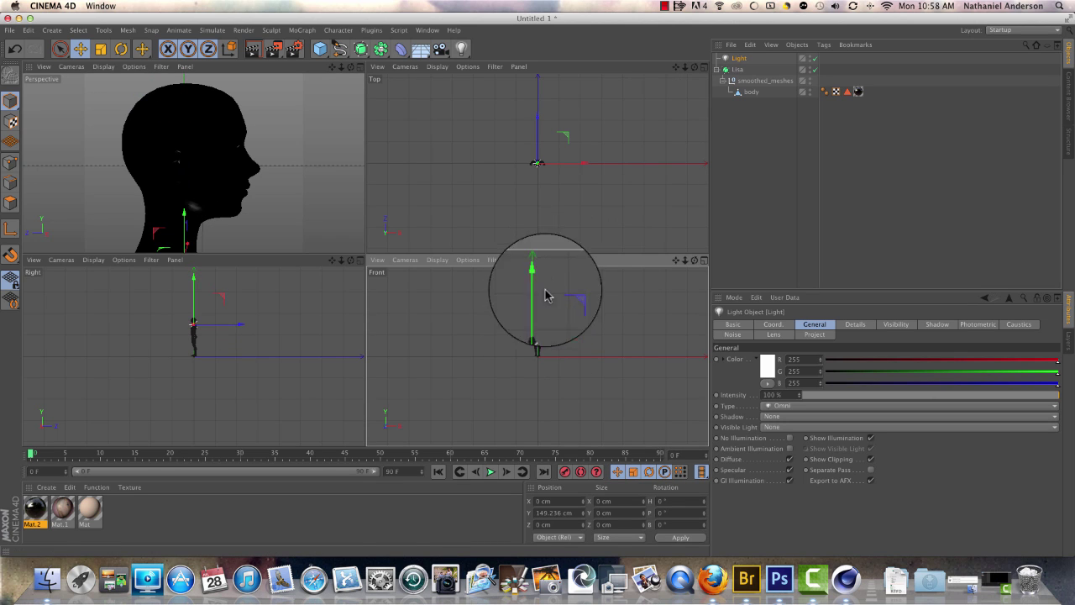
pyautogui.moveTo(586, 327); pyautogui.dragTo(529, 326)
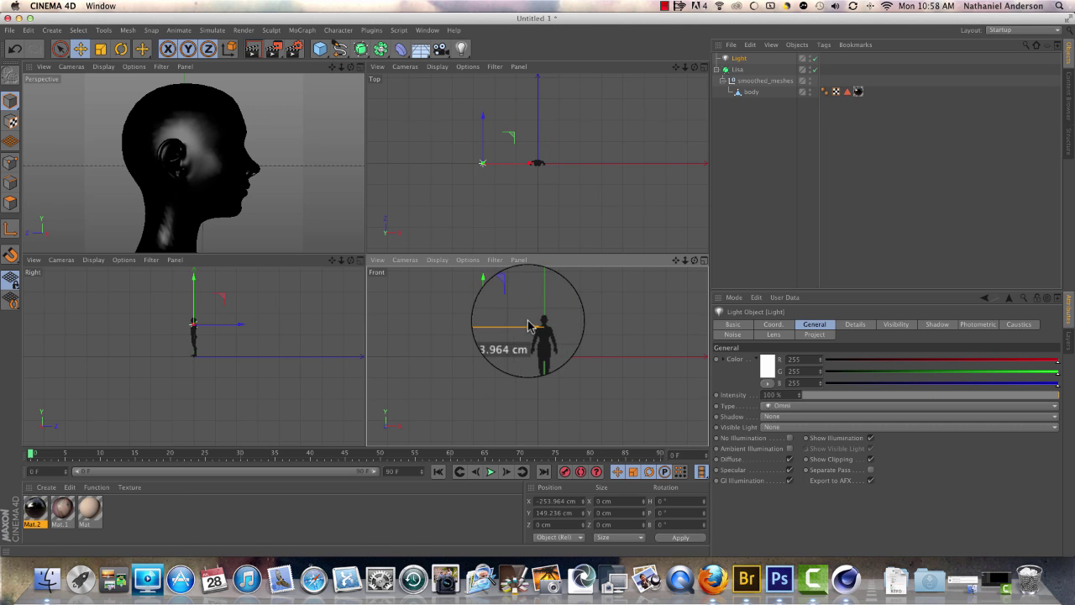
pyautogui.click(322, 123)
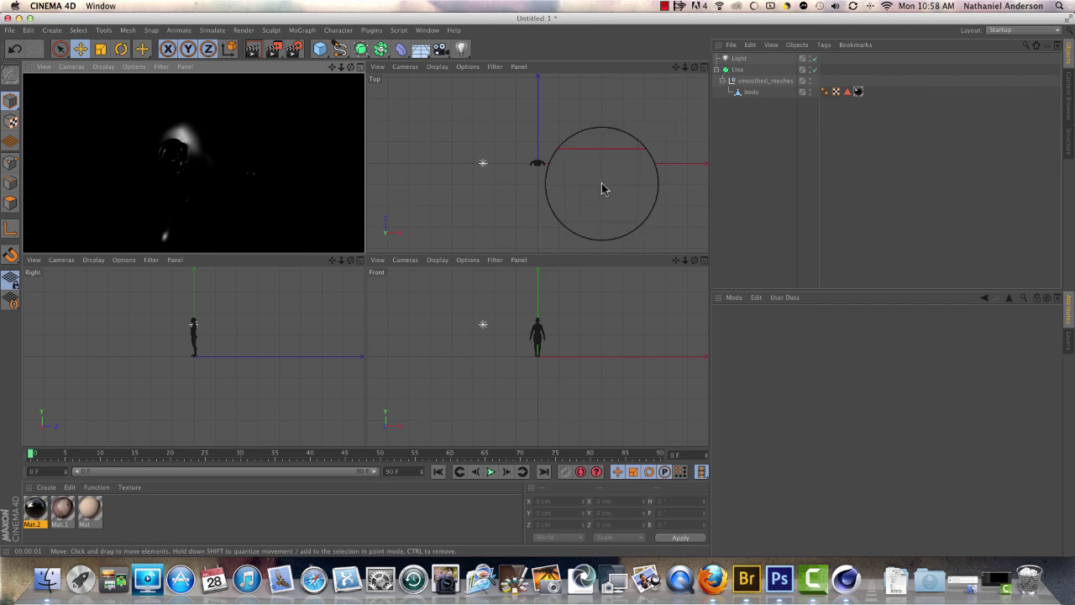
# Step: Move the omni light closer to the head, to about X -55 cm, and try a preview render
pyautogui.click(517, 326)
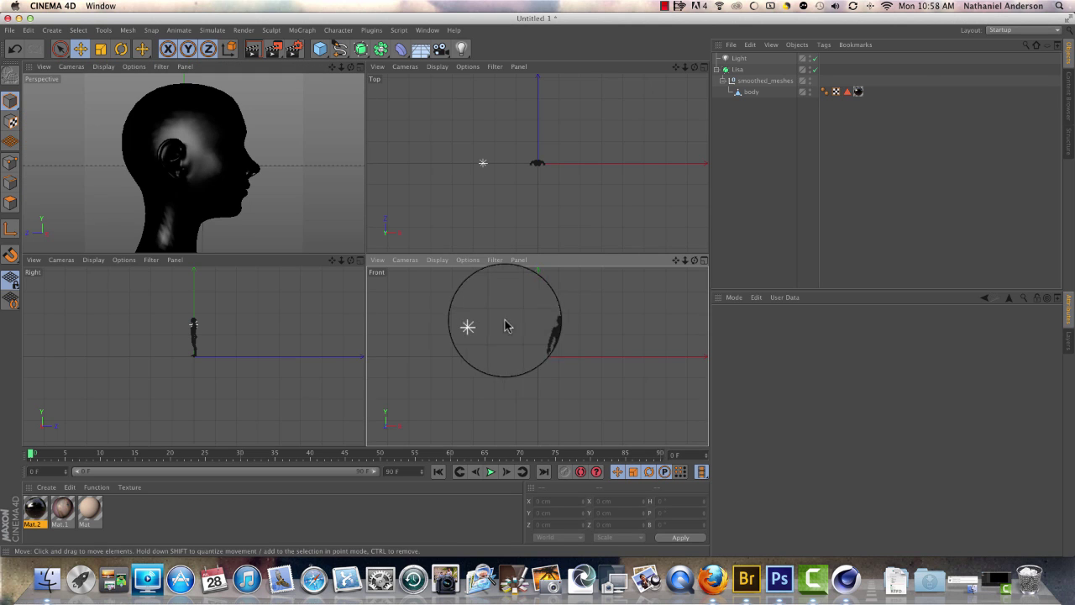
pyautogui.click(753, 59)
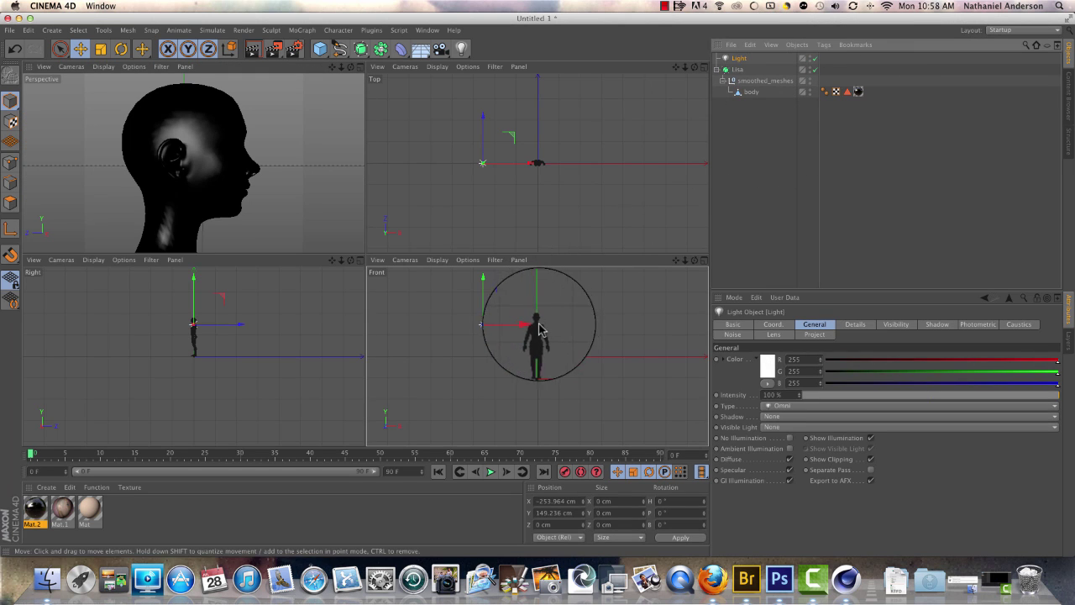
pyautogui.moveTo(533, 324); pyautogui.dragTo(574, 338)
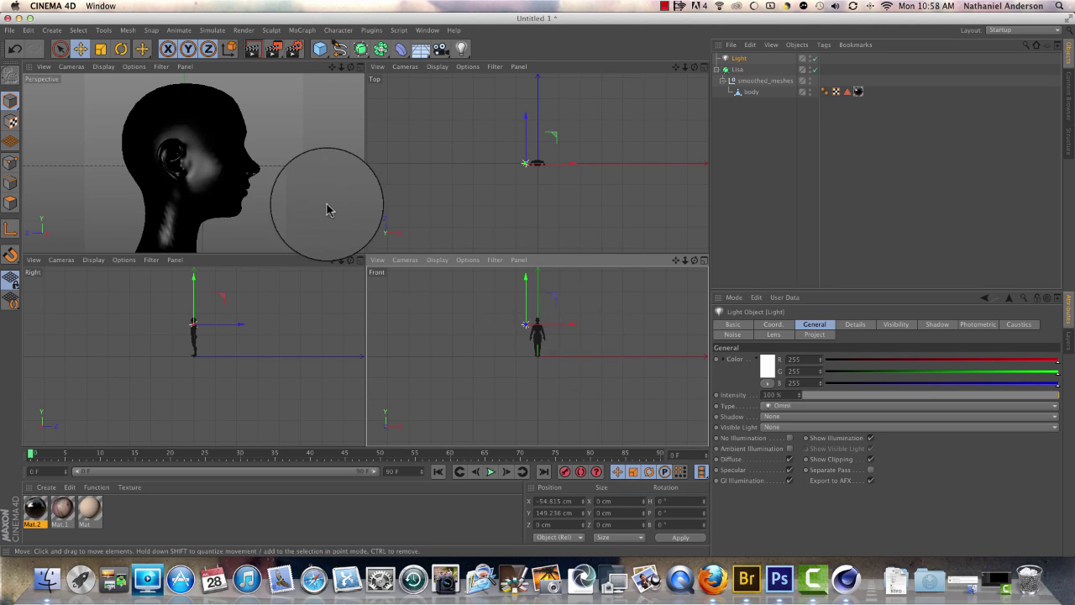
pyautogui.click(251, 55)
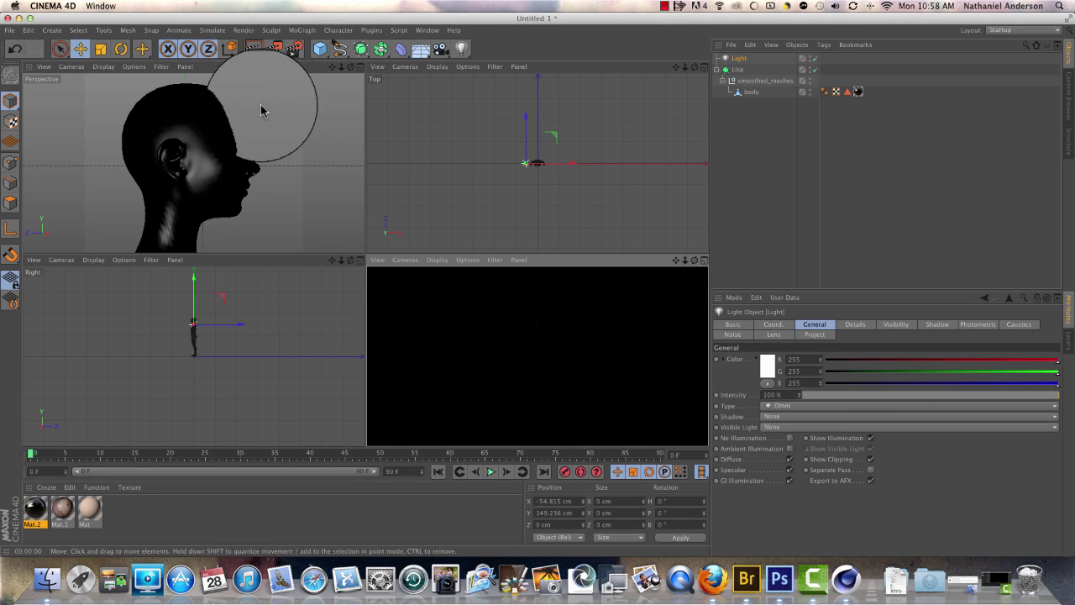
# Step: Add an area light in front of the face at about Y 225 cm and Z -233 cm
pyautogui.click(360, 67)
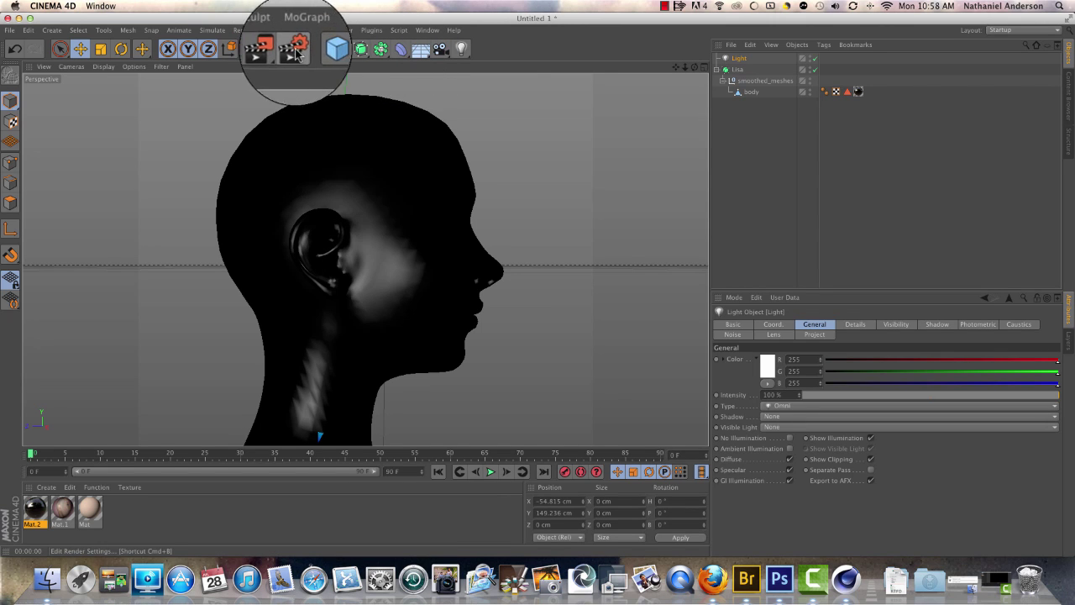
pyautogui.click(466, 52)
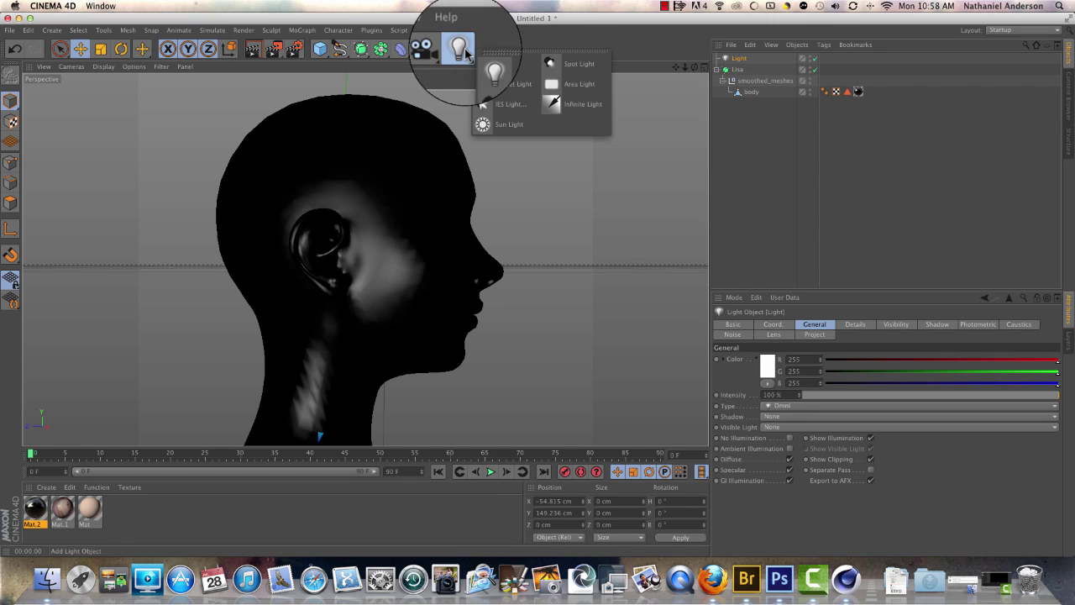
pyautogui.click(561, 84)
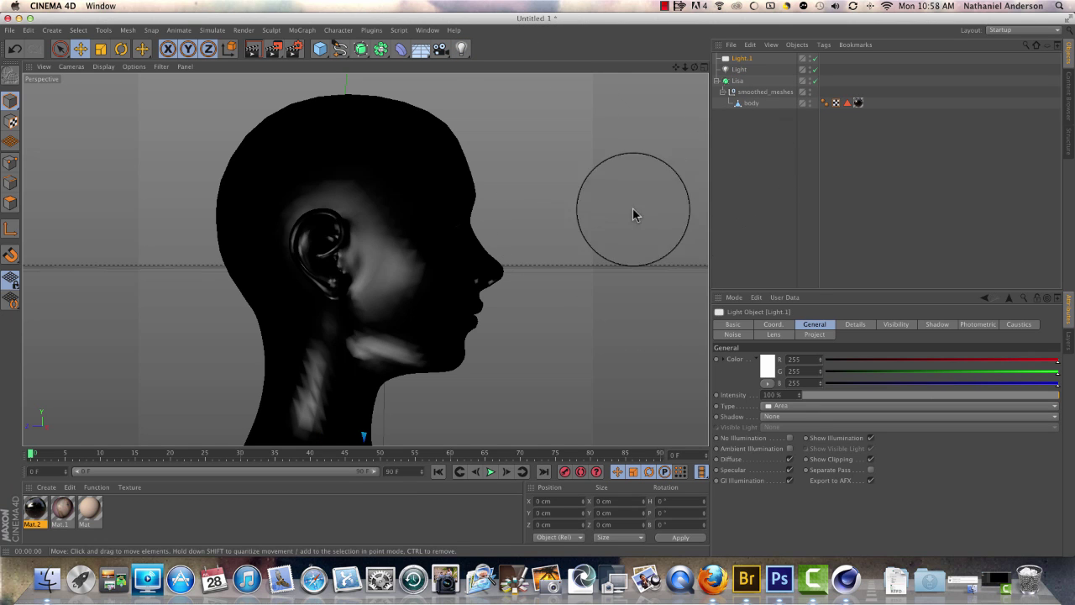
pyautogui.click(704, 70)
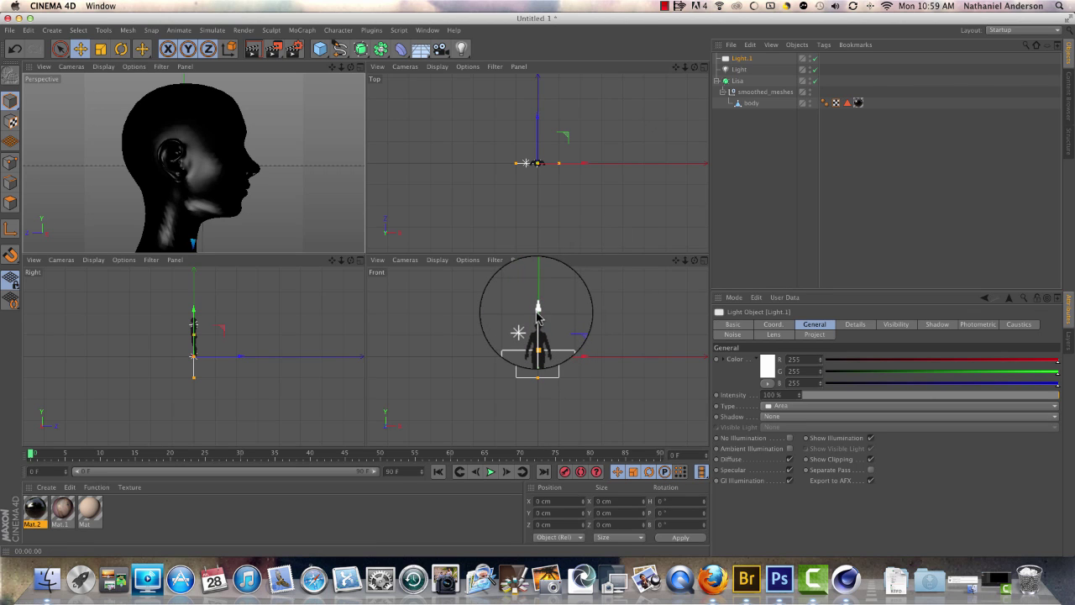
pyautogui.moveTo(538, 315); pyautogui.dragTo(538, 271)
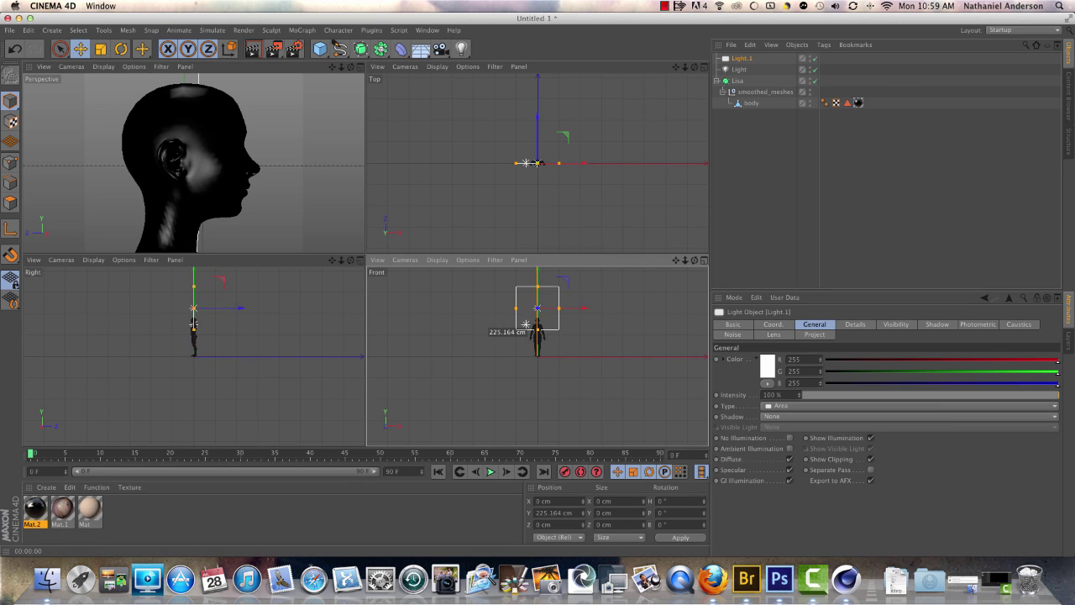
pyautogui.moveTo(538, 198)
pyautogui.mouseDown()
pyautogui.moveTo(538, 126)
pyautogui.moveTo(526, 171)
pyautogui.mouseUp()
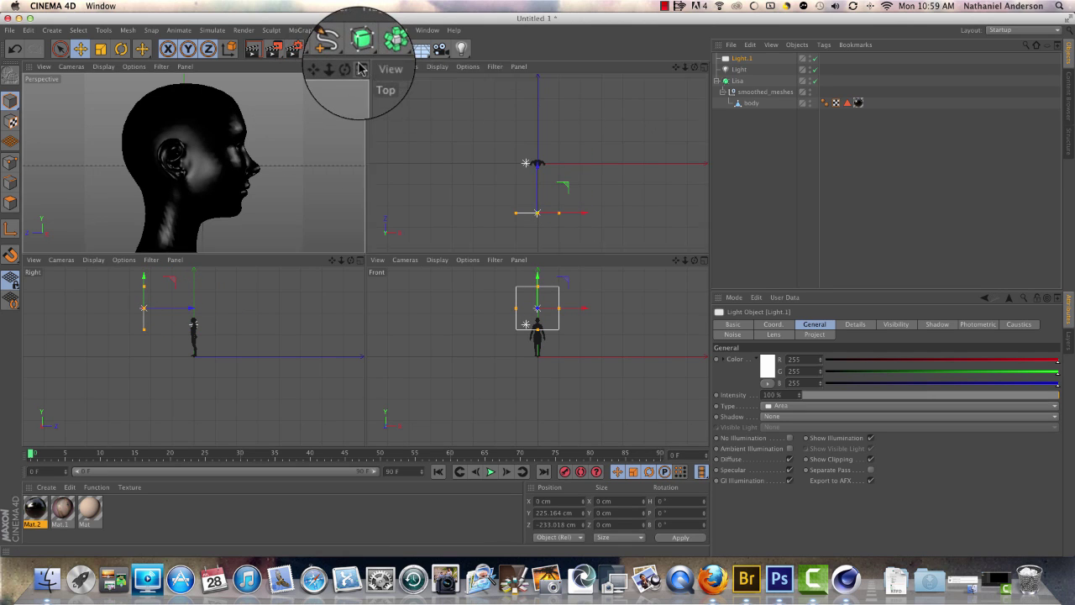
# Step: Preview-render the enlarged perspective view before and after setting the area light's intensity to 310%
pyautogui.press('F1')
pyautogui.click(251, 52)
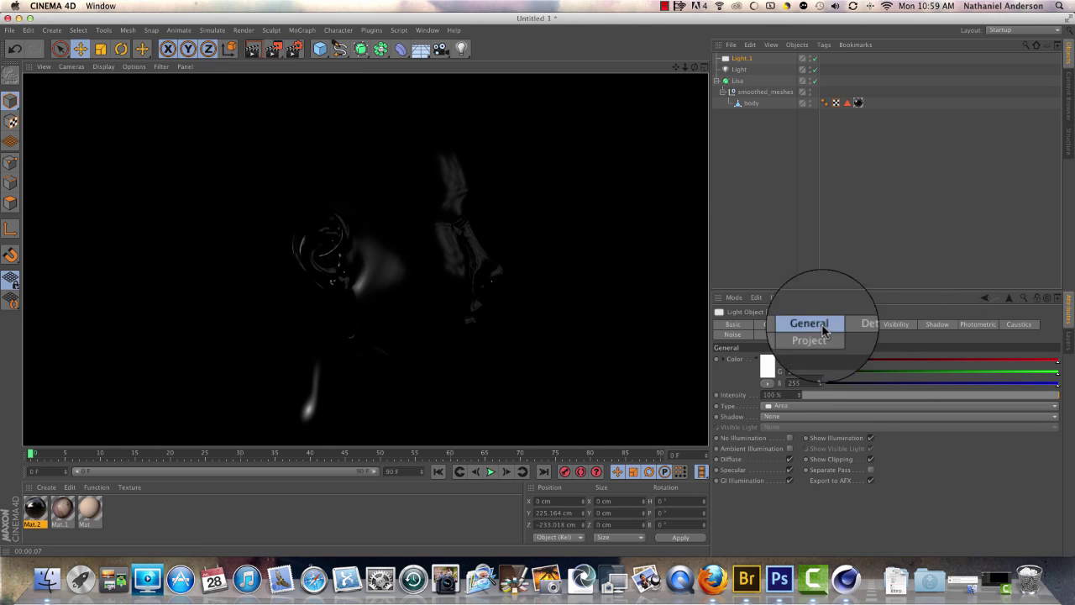
pyautogui.click(800, 395)
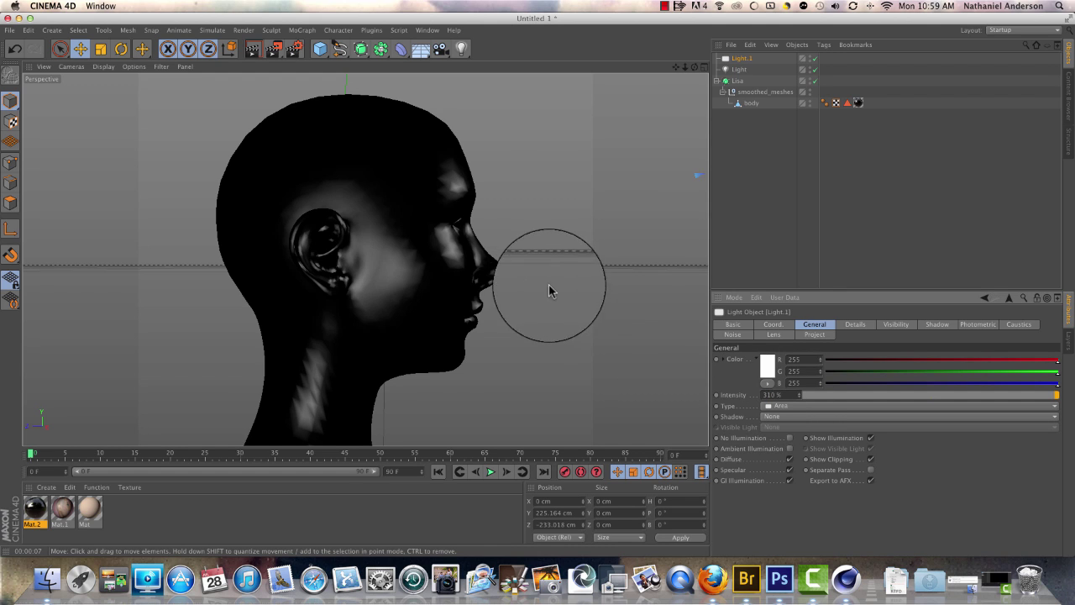
pyautogui.click(256, 54)
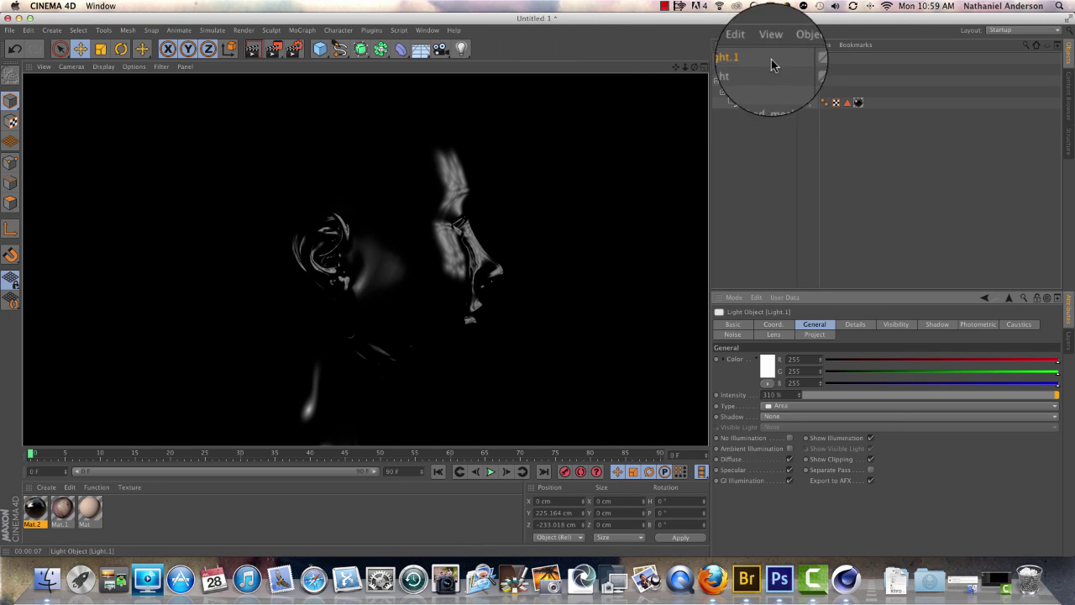
# Step: Delete the area light and the omni light from the scene
pyautogui.press('Delete')
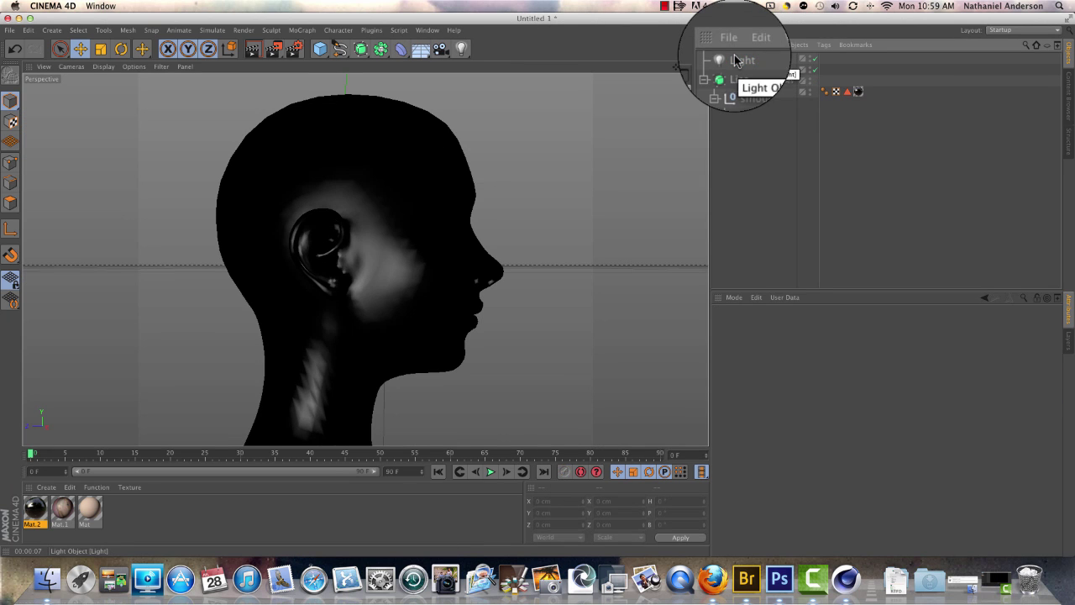
pyautogui.click(736, 61)
pyautogui.press('Delete')
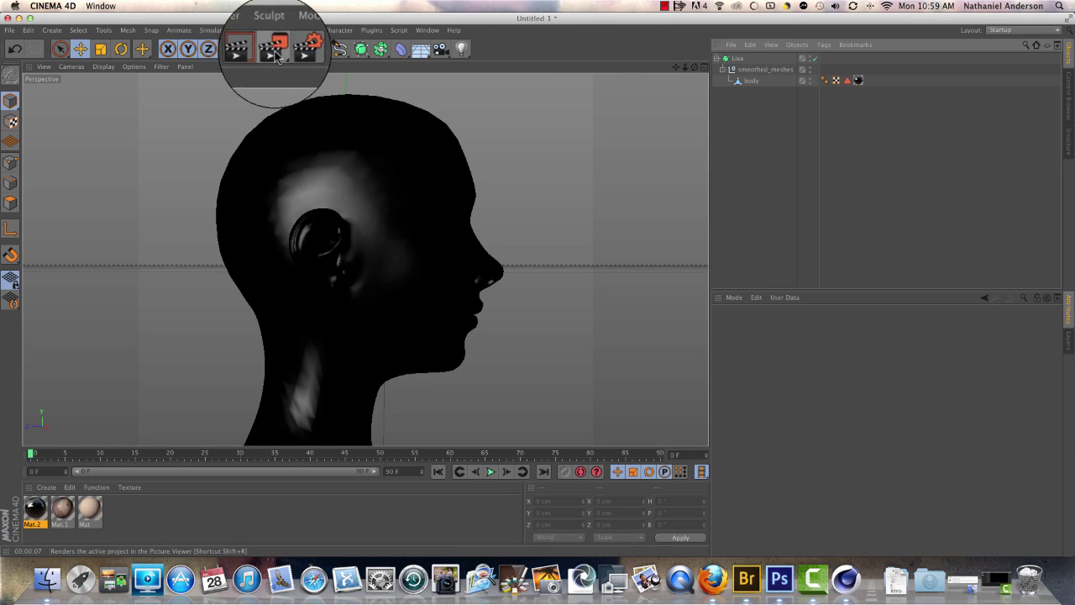
# Step: Add a Sky object to the scene and create a new material
pyautogui.moveTo(427, 46); pyautogui.dragTo(447, 88)
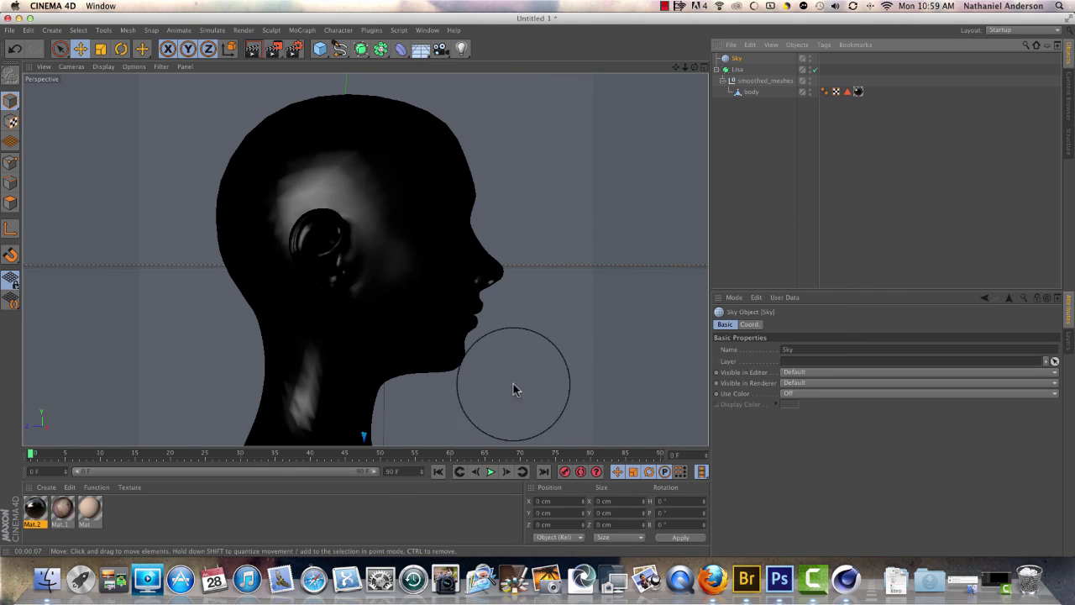
pyautogui.click(48, 488)
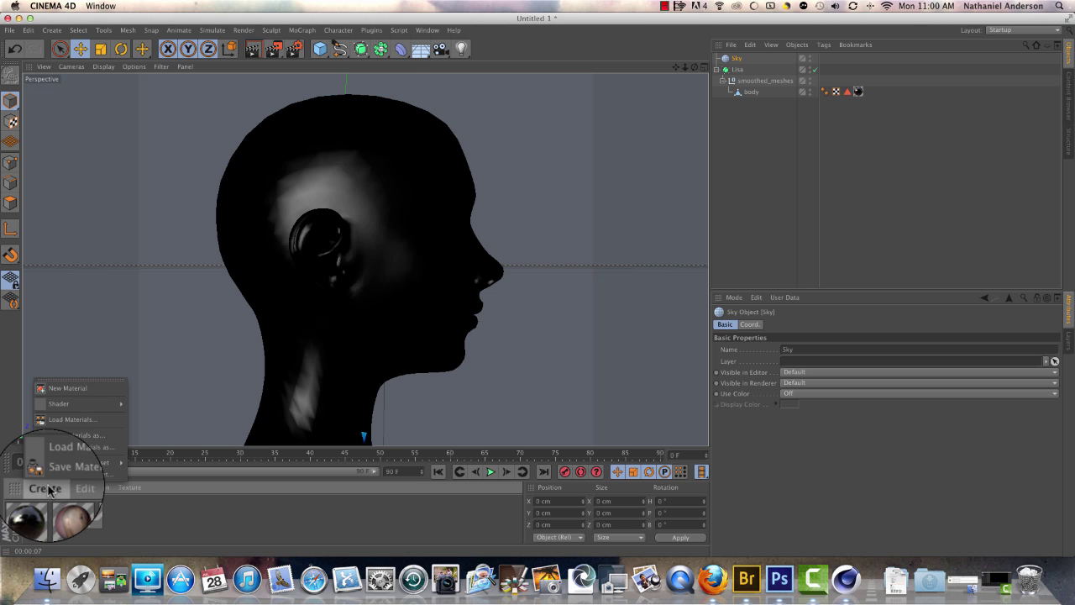
pyautogui.click(87, 389)
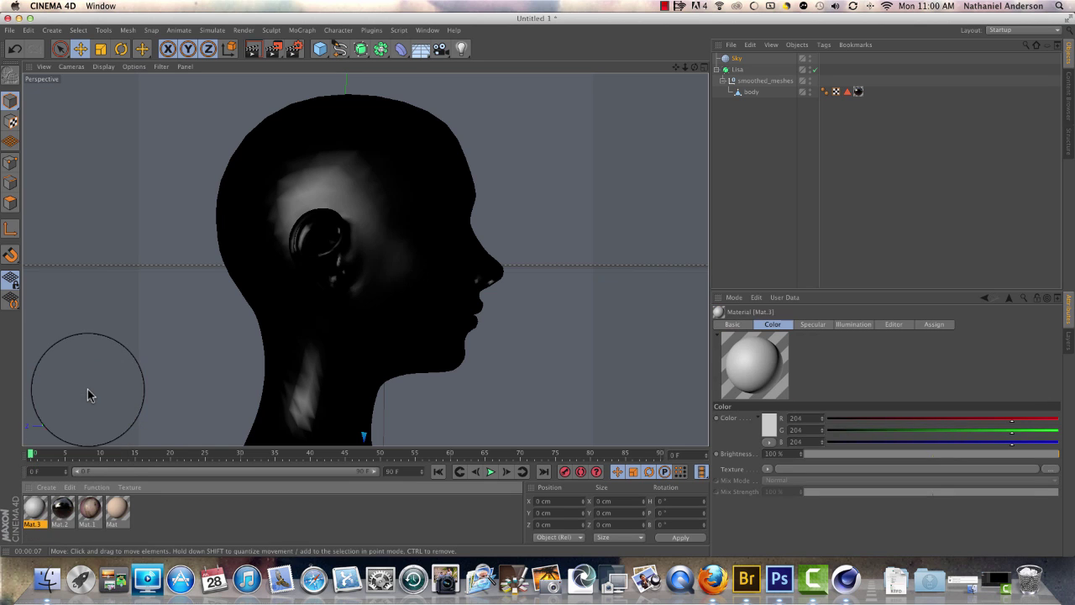
# Step: Load a project copy of LIGHT2.jpg from the editing tools folder as the new material's color texture and apply the material to the Sky
pyautogui.click(1051, 472)
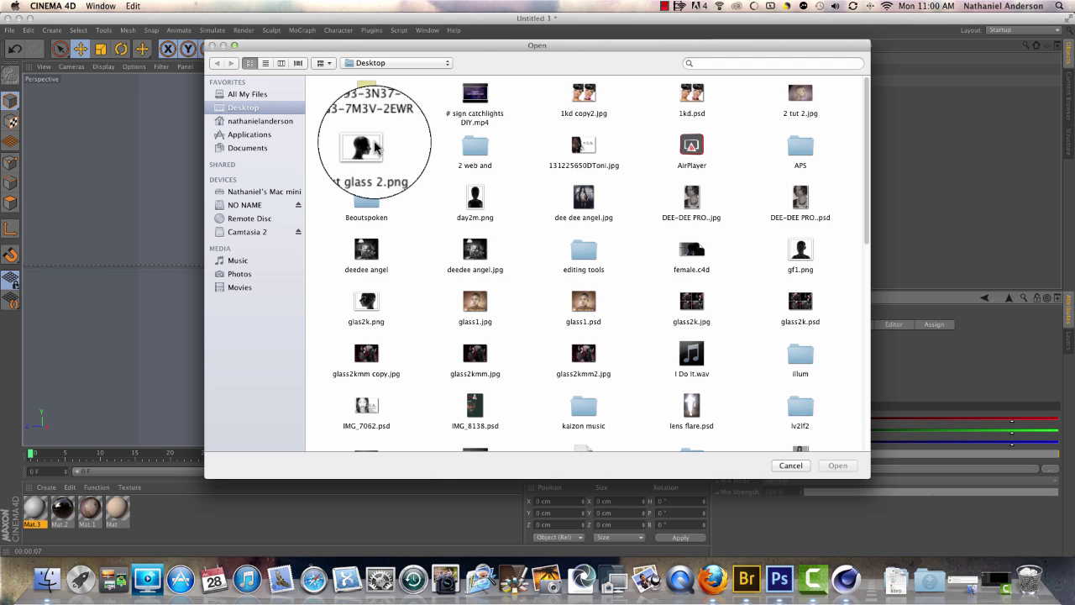
pyautogui.scroll(-3, 375, 147)
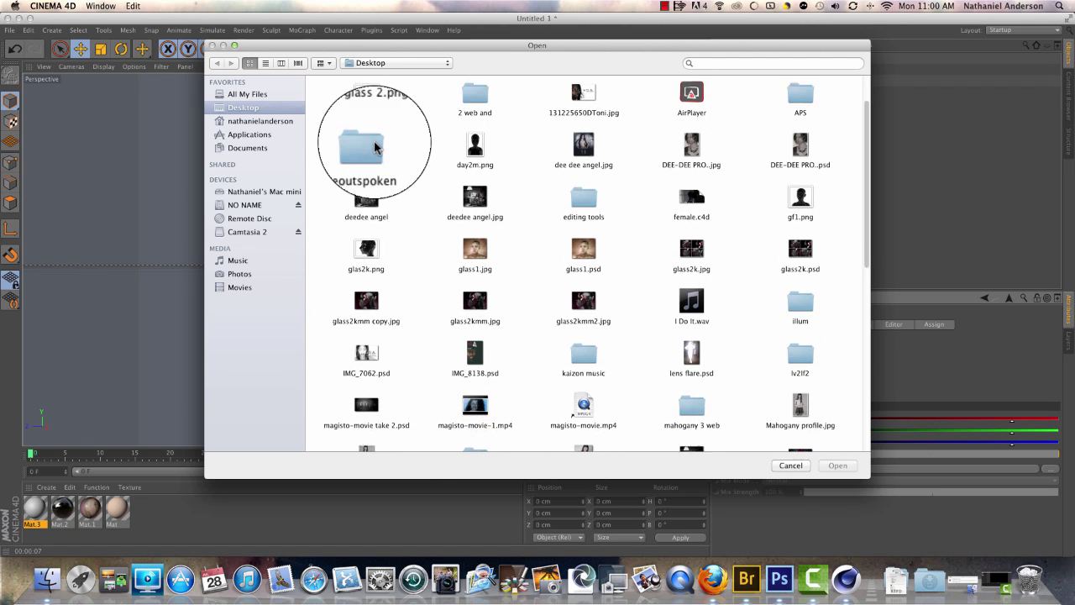
pyautogui.scroll(2, 375, 147)
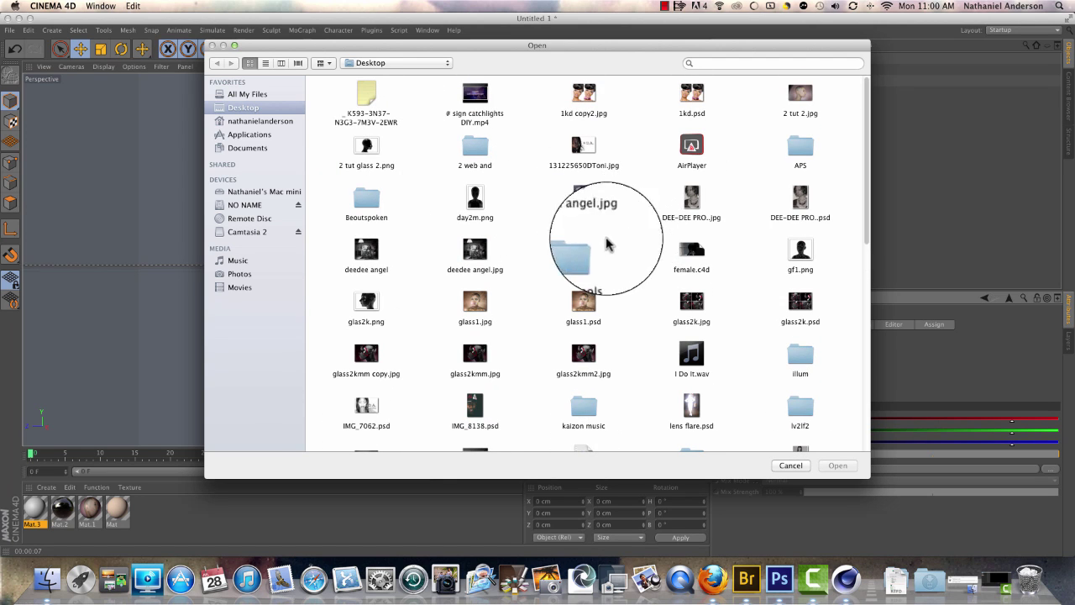
pyautogui.click(577, 250)
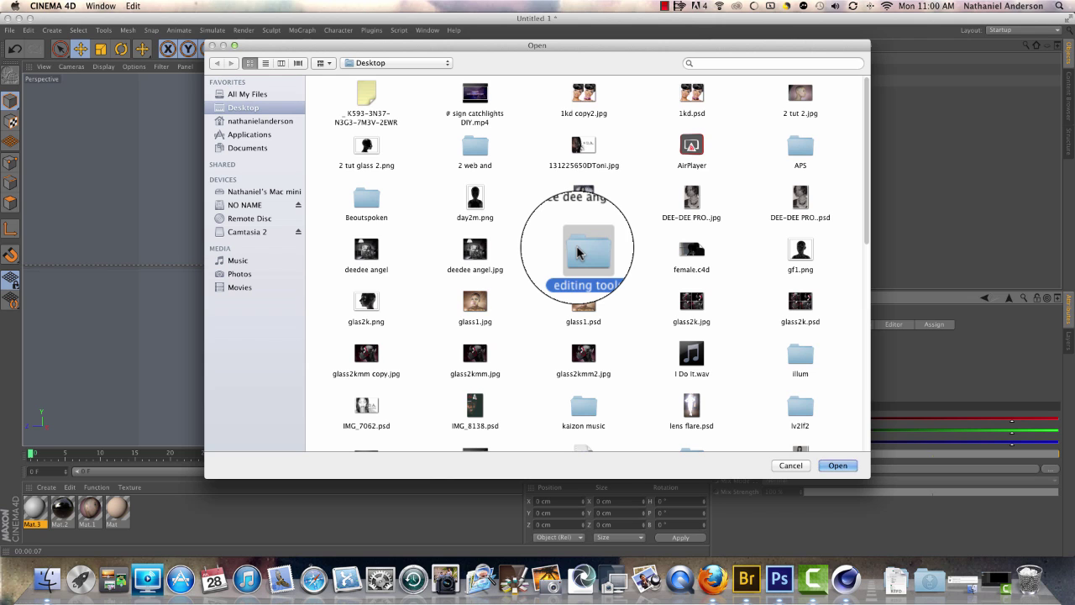
pyautogui.doubleClick(576, 246)
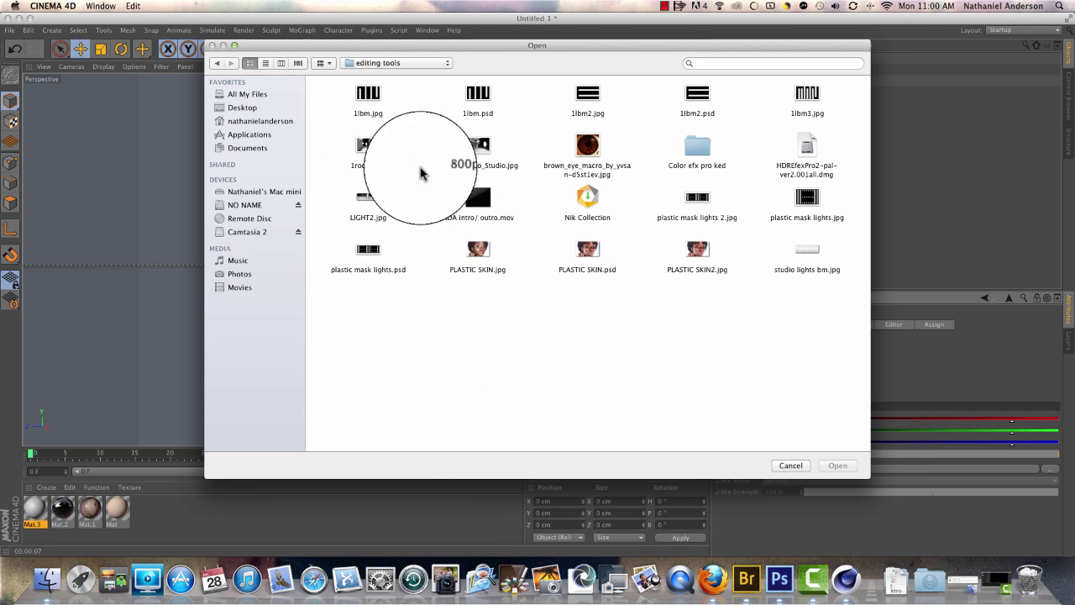
pyautogui.click(369, 198)
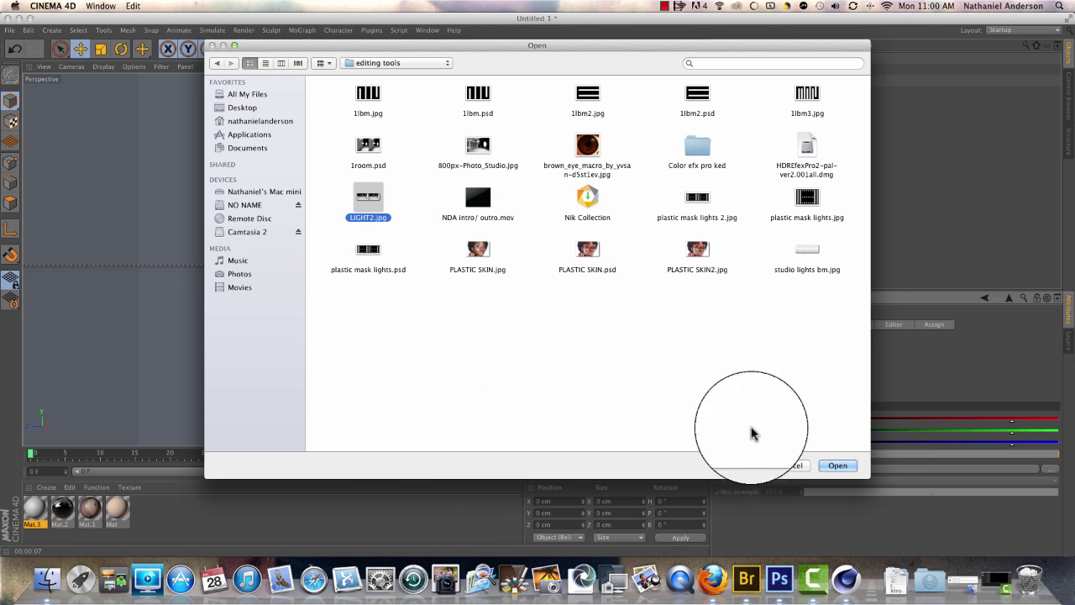
pyautogui.click(844, 469)
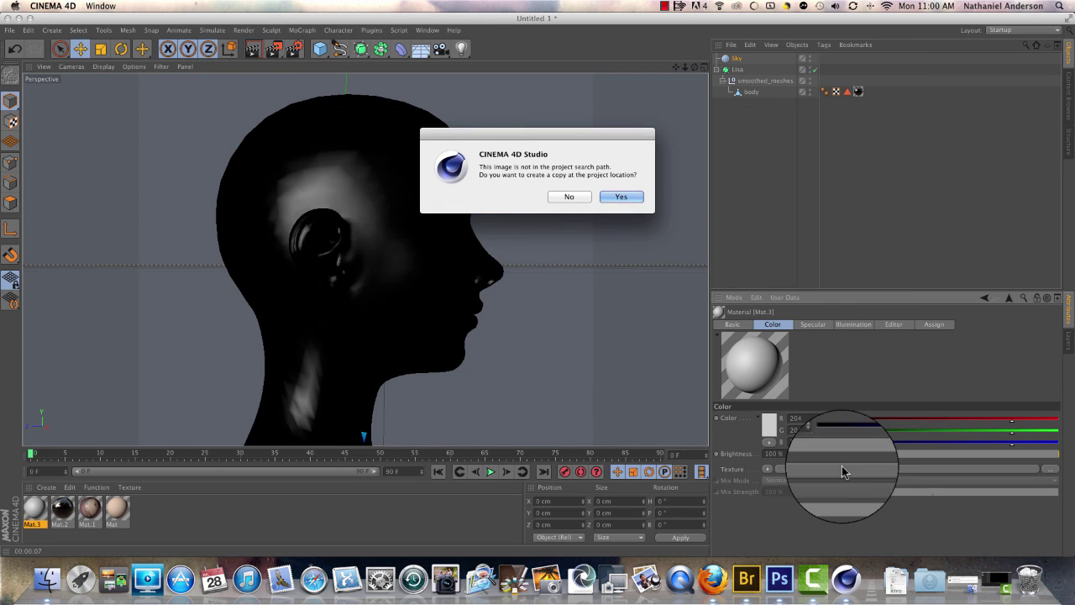
pyautogui.click(630, 197)
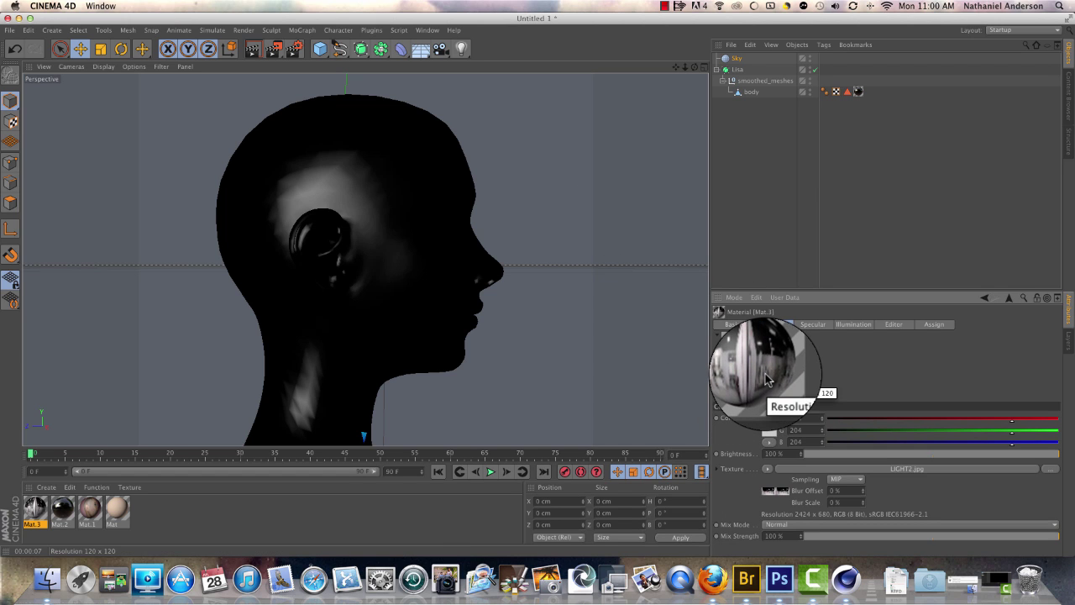
pyautogui.moveTo(766, 380); pyautogui.dragTo(637, 318)
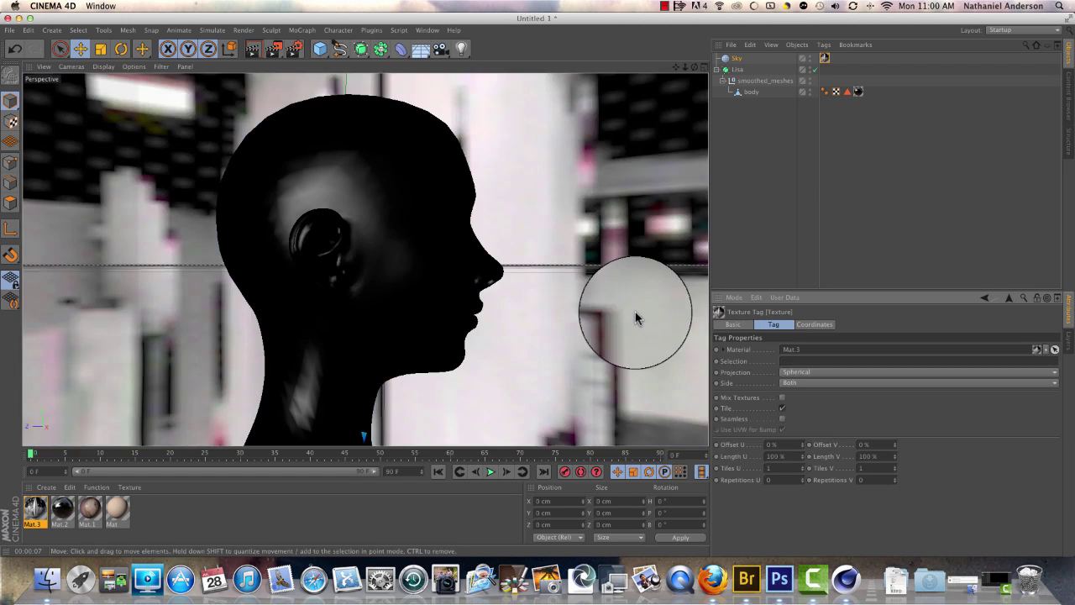
# Step: Preview-render the sky-lit head in the perspective view and add two omni lights to the scene
pyautogui.click(253, 52)
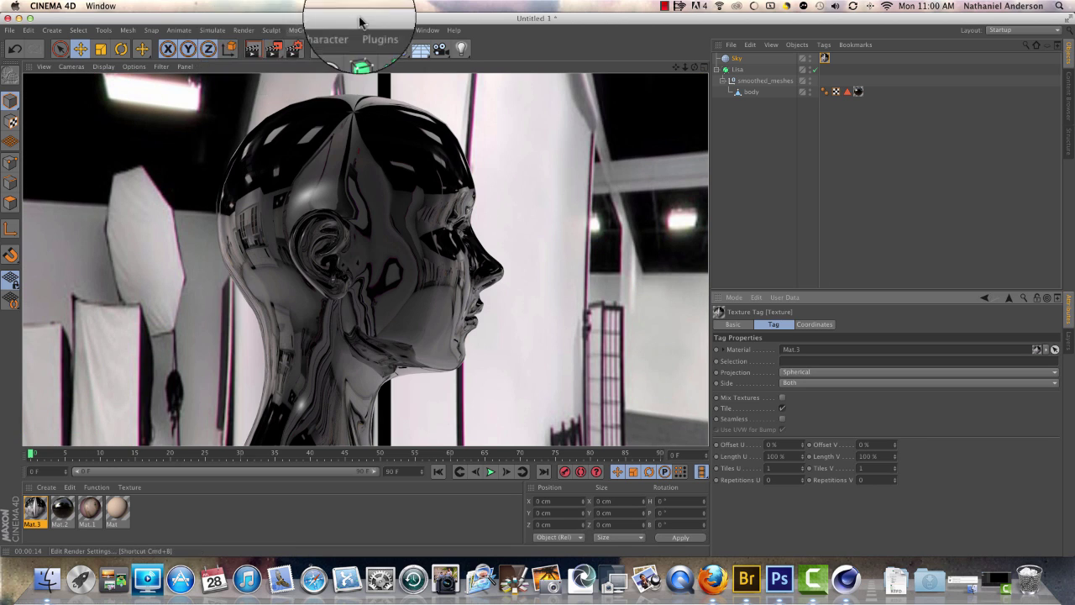
pyautogui.click(460, 48)
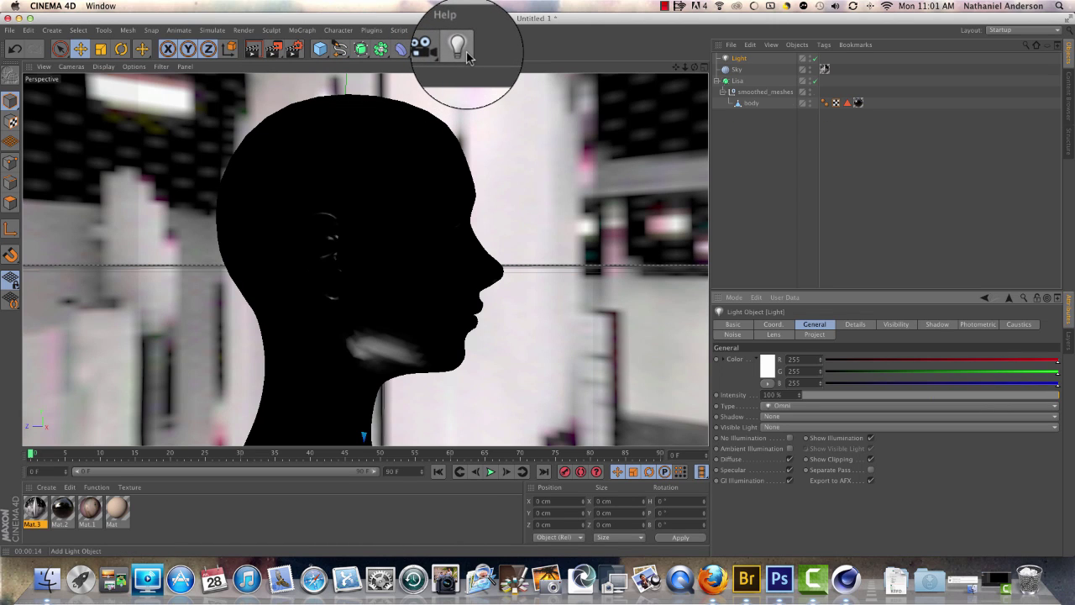
pyautogui.click(457, 48)
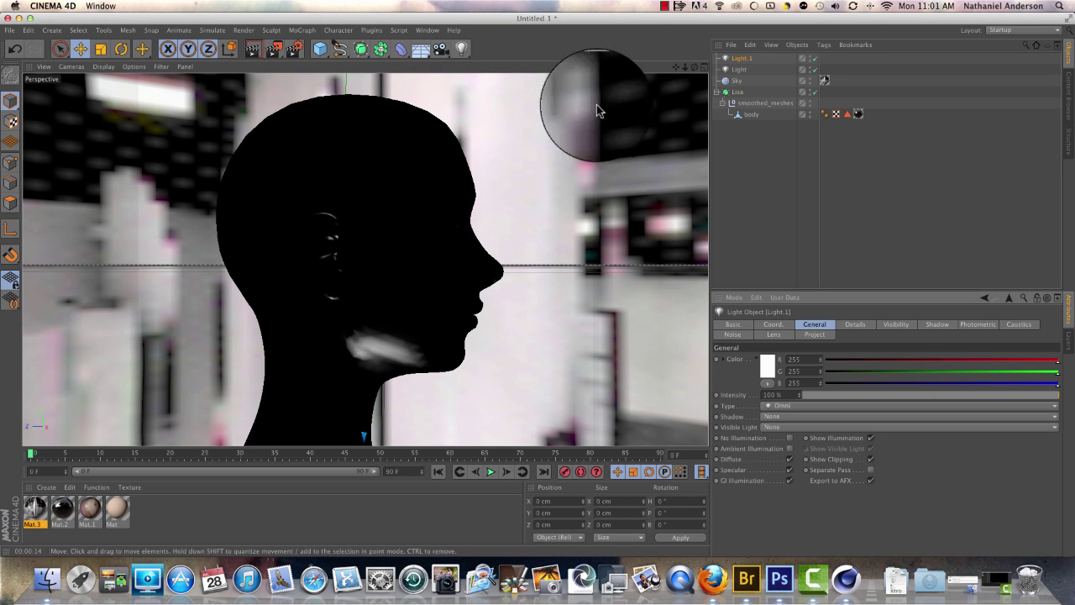
# Step: Move the Light.1 light beside the figure at head height in the front view, to about X -144 cm, Y 149 cm
pyautogui.click(704, 68)
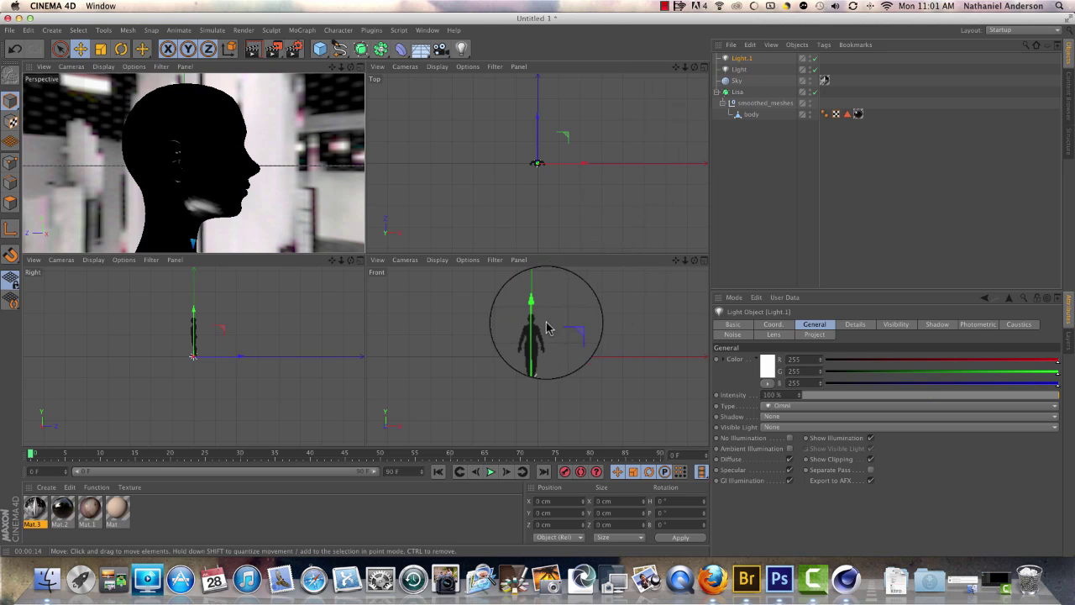
pyautogui.moveTo(540, 307); pyautogui.dragTo(543, 282)
pyautogui.moveTo(583, 321); pyautogui.dragTo(555, 327)
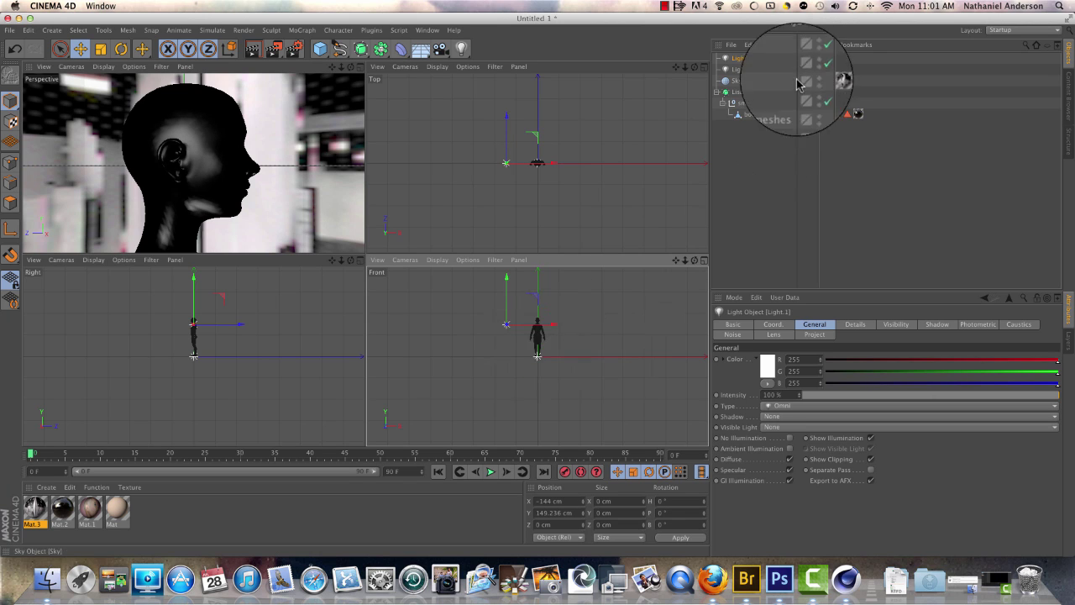
# Step: Move the other omni light up and farther out on the same side of the figure, to about X -333 cm, Y 126 cm
pyautogui.click(739, 69)
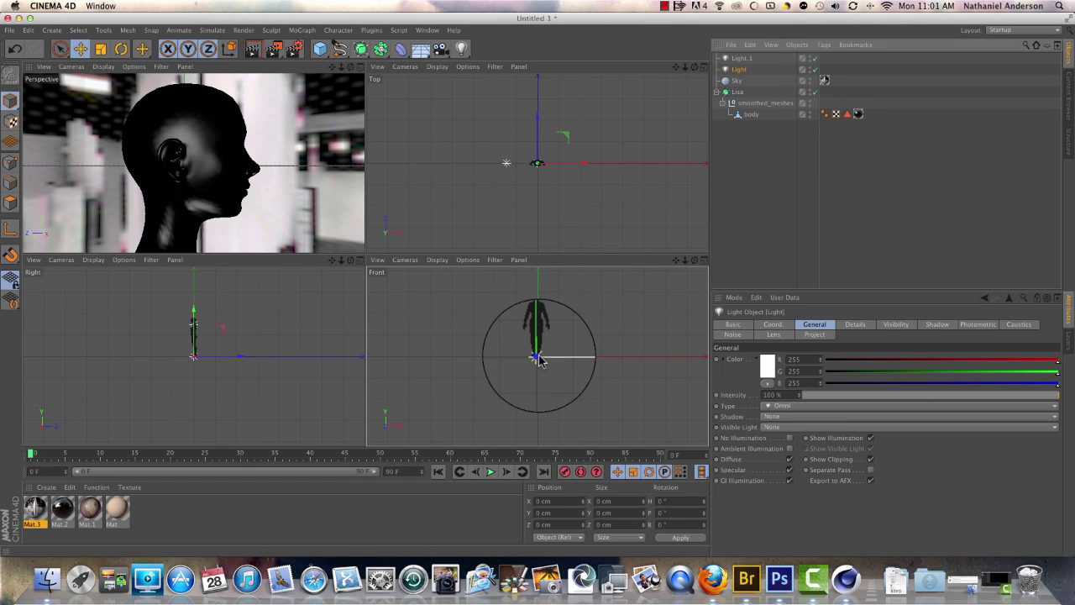
pyautogui.moveTo(542, 361); pyautogui.dragTo(553, 282)
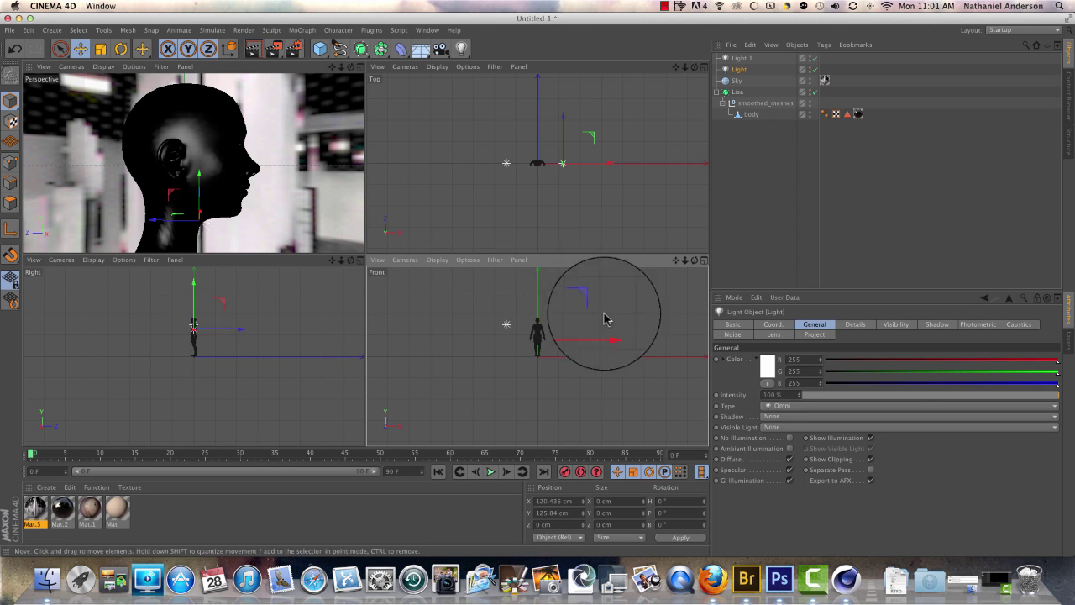
pyautogui.moveTo(611, 333); pyautogui.dragTo(515, 328)
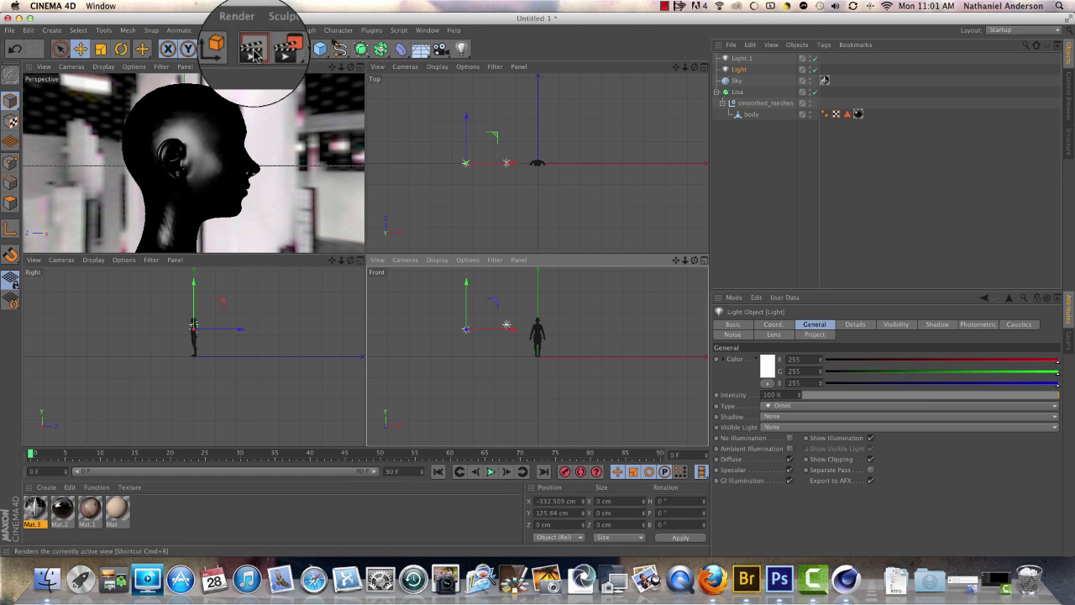
# Step: Preview-render the enlarged perspective view, start the full render in the Picture Viewer and view it at 27%
pyautogui.middleClick(315, 67)
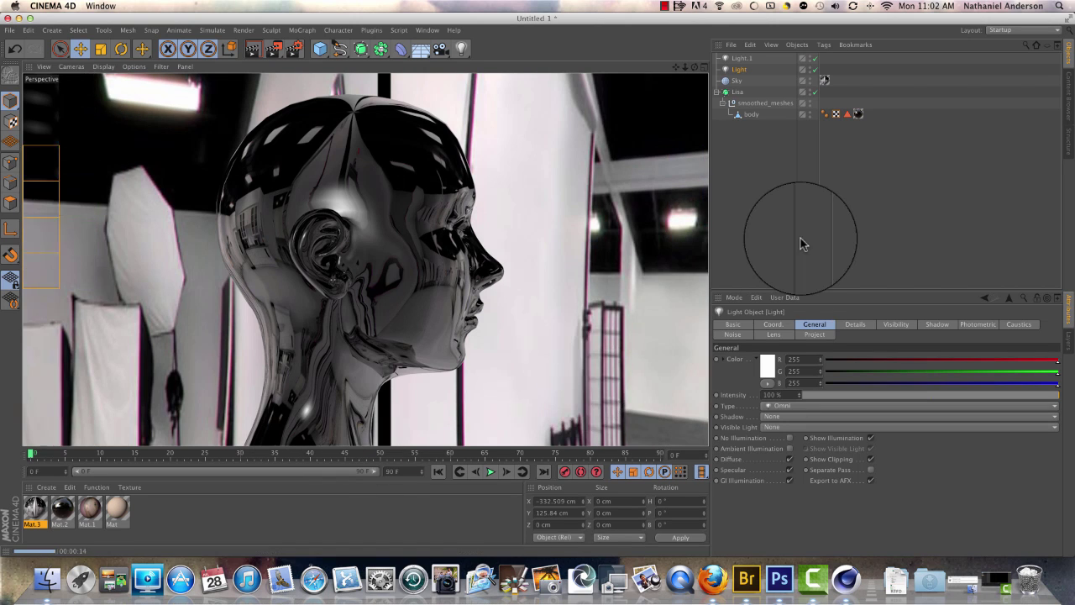
pyautogui.click(276, 56)
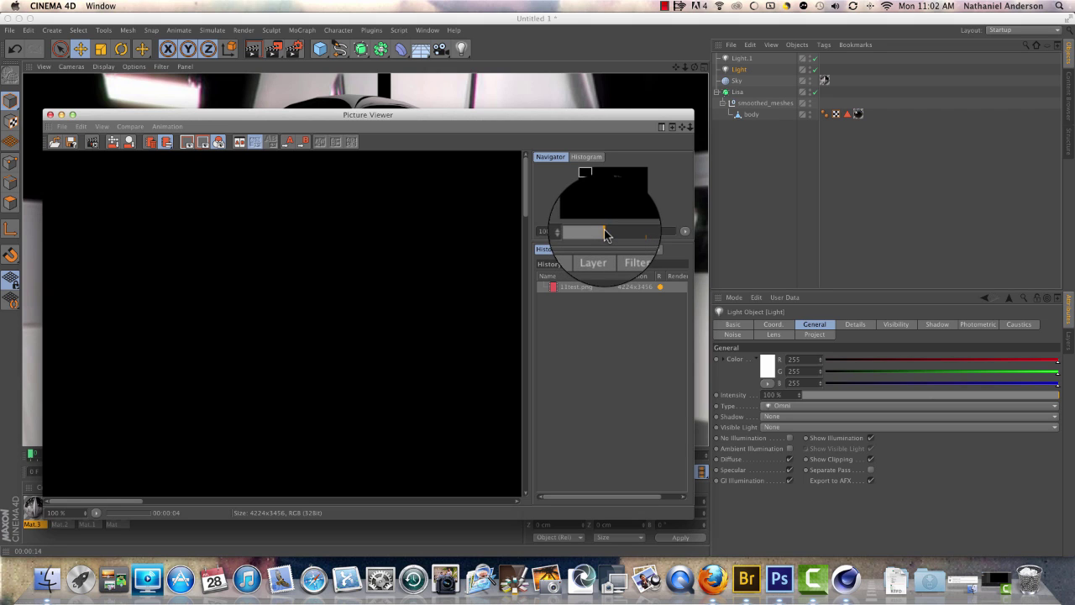
pyautogui.moveTo(605, 234); pyautogui.dragTo(593, 229)
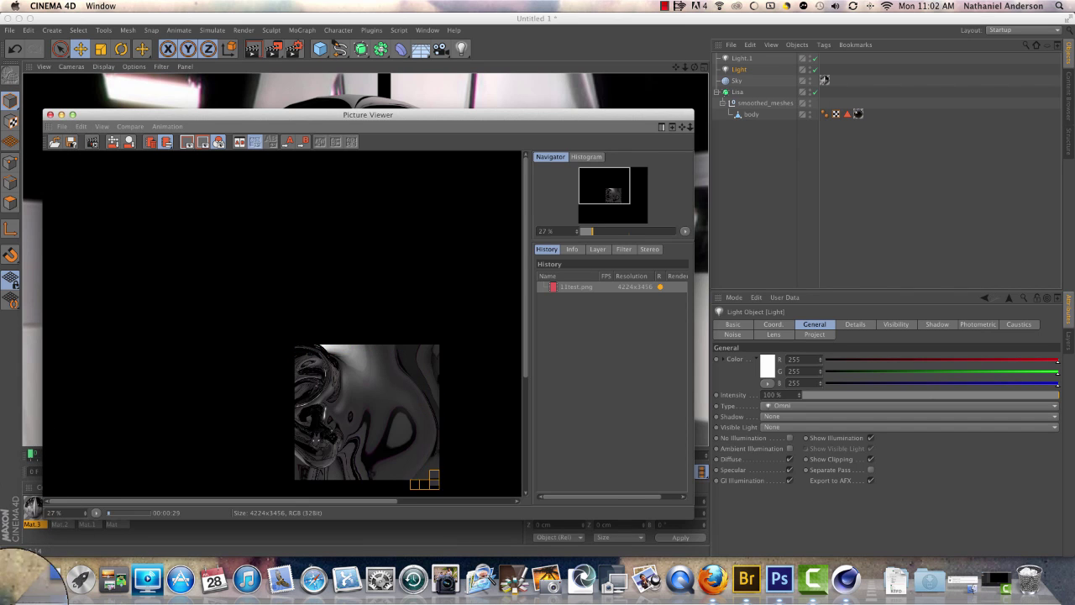
# Step: Force quit CINEMA 4D during the render and close the Force Quit Applications window
pyautogui.click(12, 580)
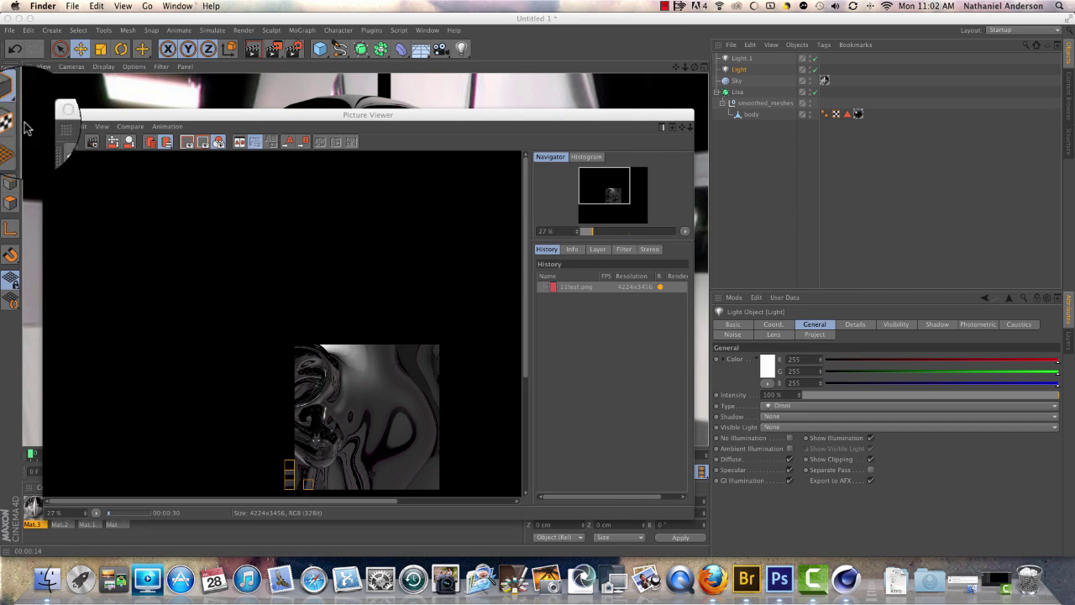
pyautogui.click(15, 5)
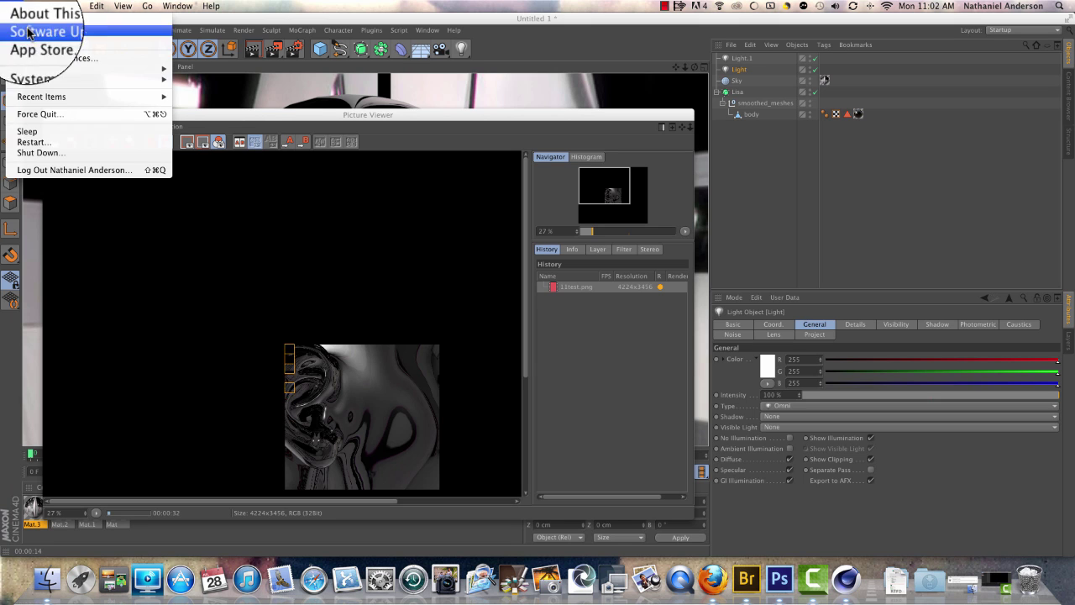
pyautogui.click(51, 114)
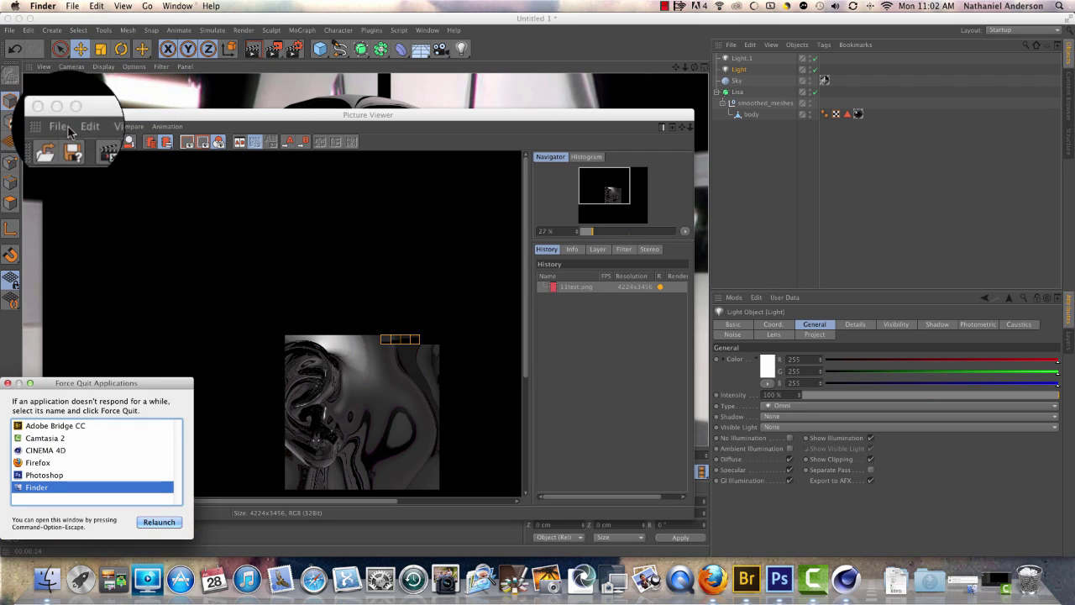
pyautogui.click(88, 450)
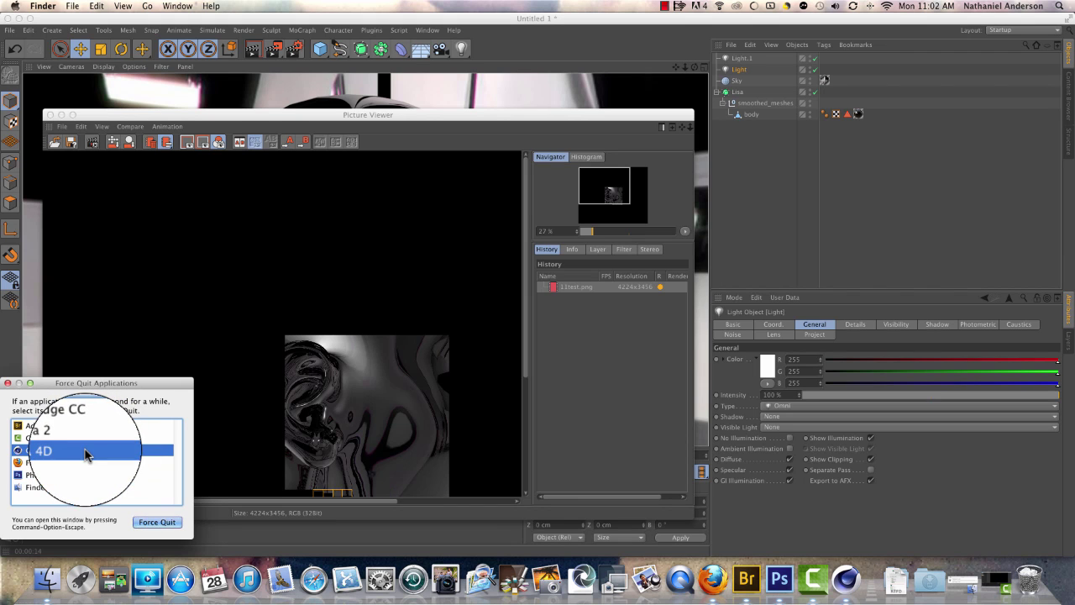
pyautogui.click(162, 523)
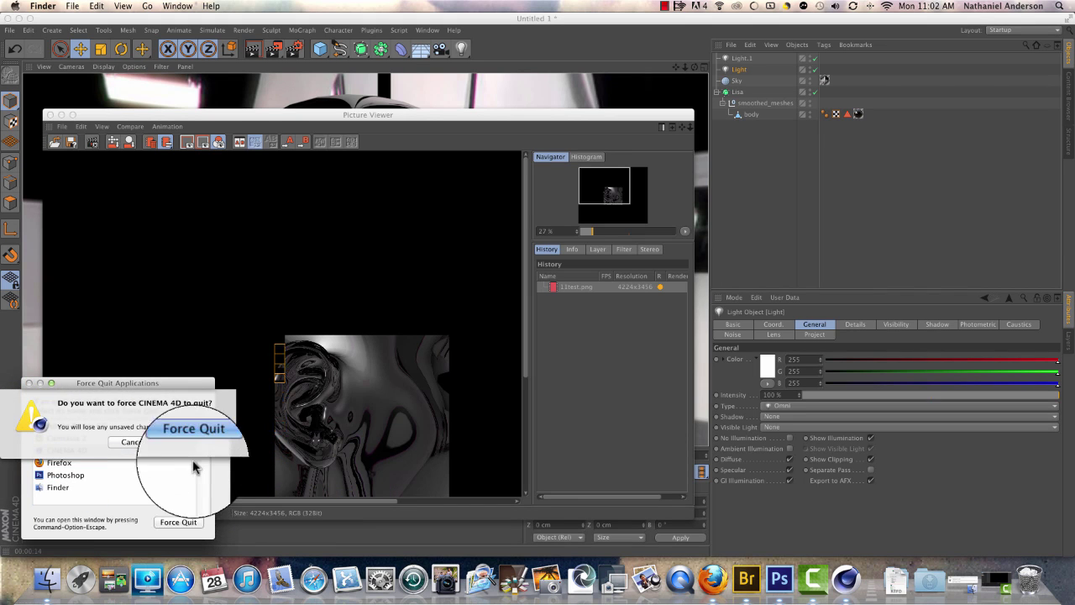
pyautogui.click(196, 447)
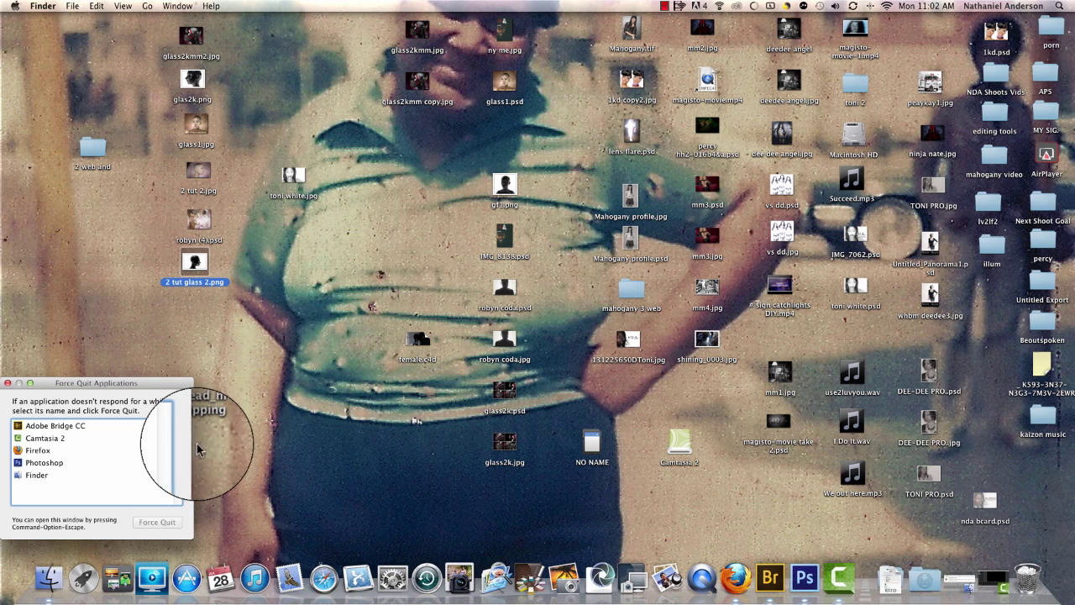
pyautogui.click(8, 384)
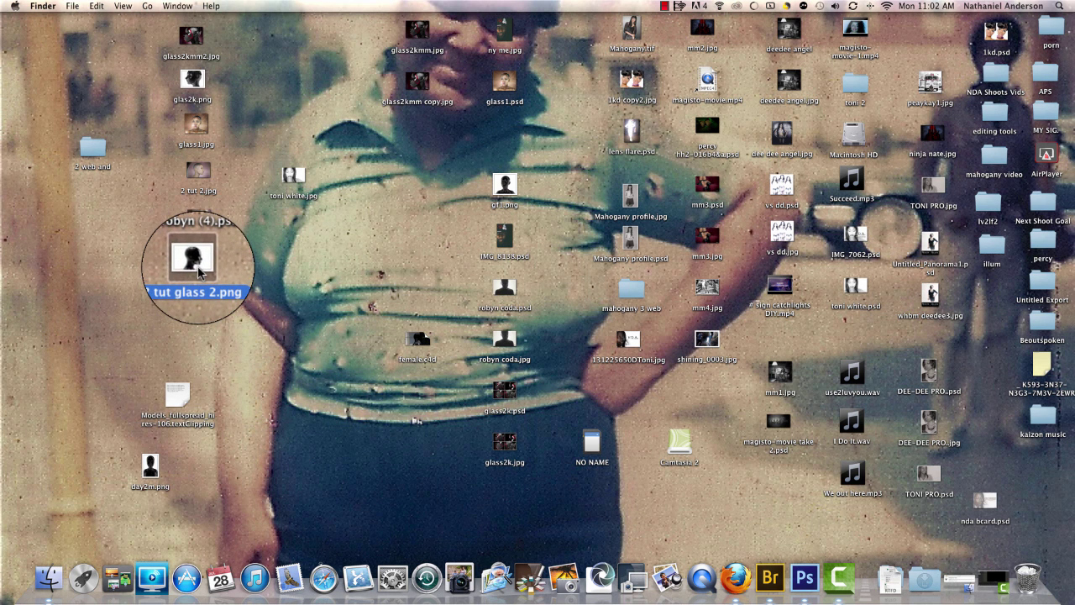
# Step: Preview the render 2 tut glass 2.png from the desktop, close the preview and switch to Photoshop
pyautogui.press('space')
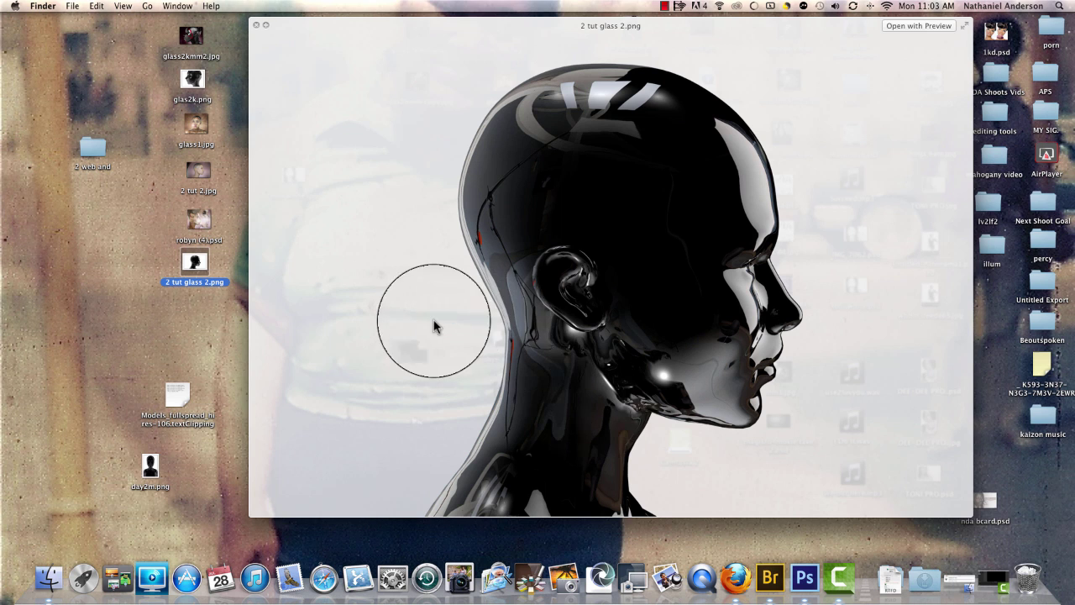
pyautogui.click(257, 27)
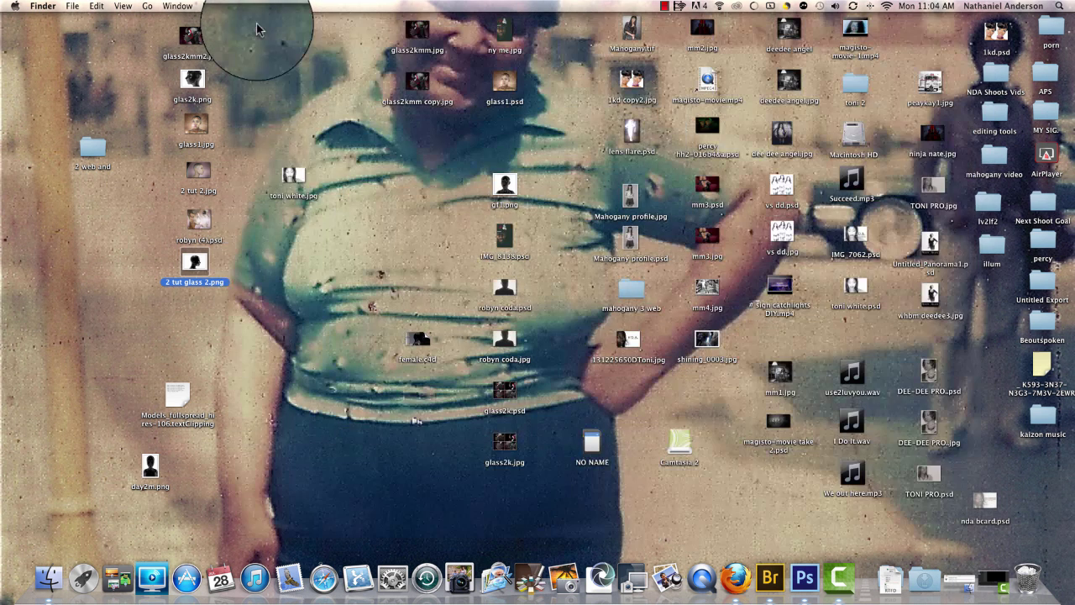
pyautogui.click(804, 578)
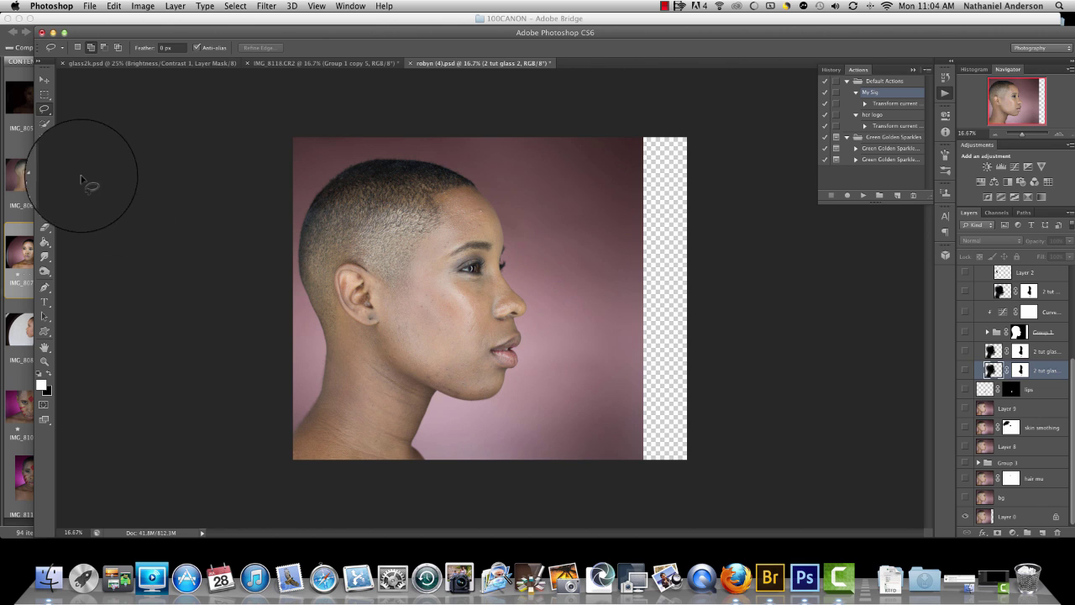
# Step: Try to extend the crop frame of the portrait slightly beyond its left edge
pyautogui.click(45, 139)
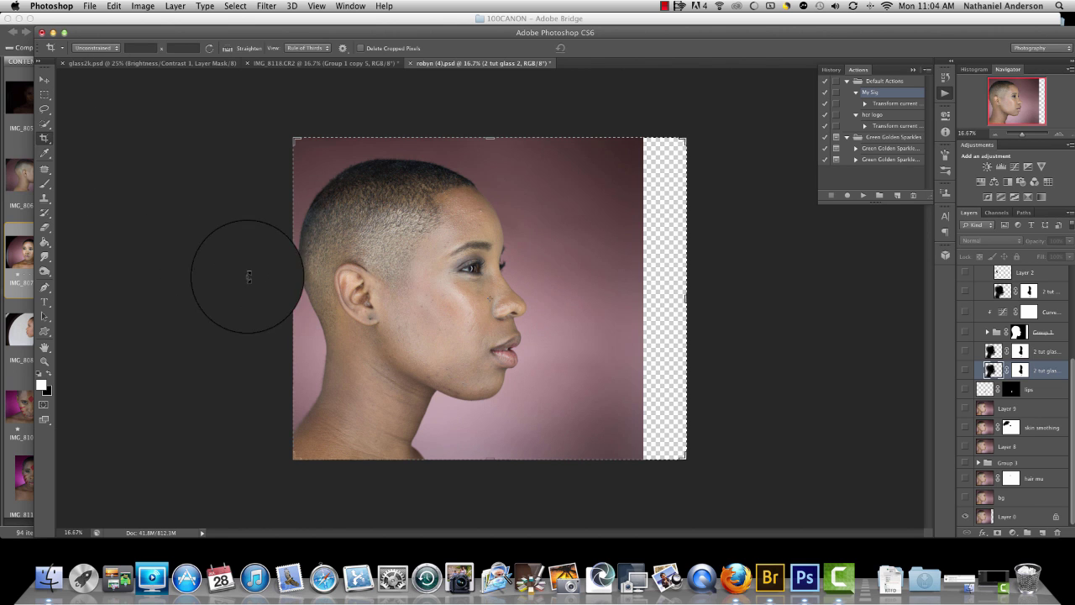
pyautogui.moveTo(292, 303)
pyautogui.mouseDown()
pyautogui.moveTo(259, 300)
pyautogui.moveTo(280, 294)
pyautogui.moveTo(283, 303)
pyautogui.mouseUp()
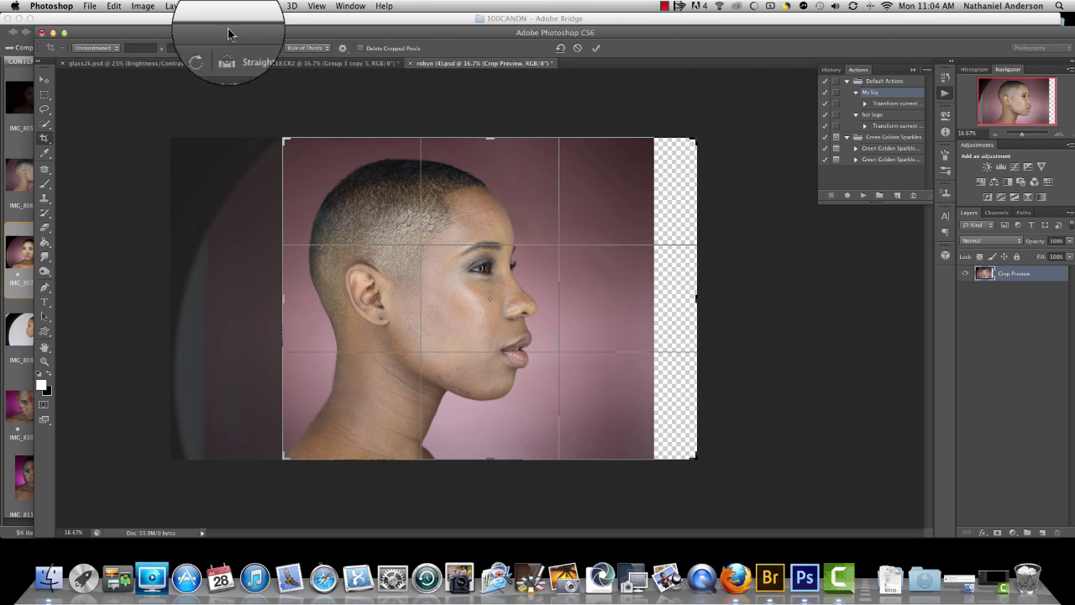
pyautogui.click(44, 79)
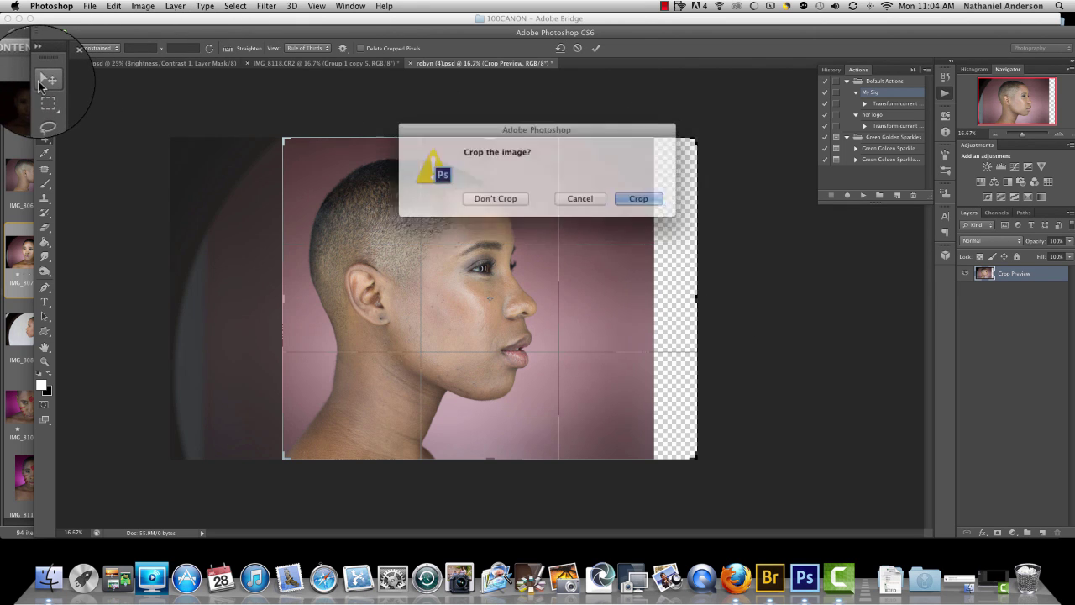
pyautogui.click(514, 196)
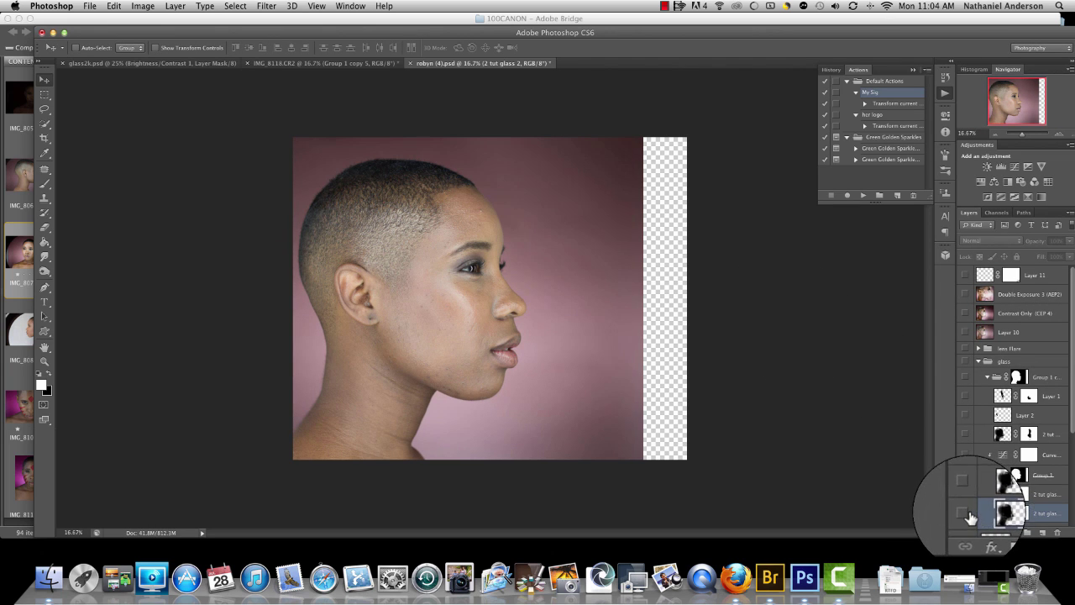
# Step: Make the bg, hair mu, Group 3, Layer 8 and skin smoothing layers visible above the original portrait
pyautogui.scroll(-5, 968, 516)
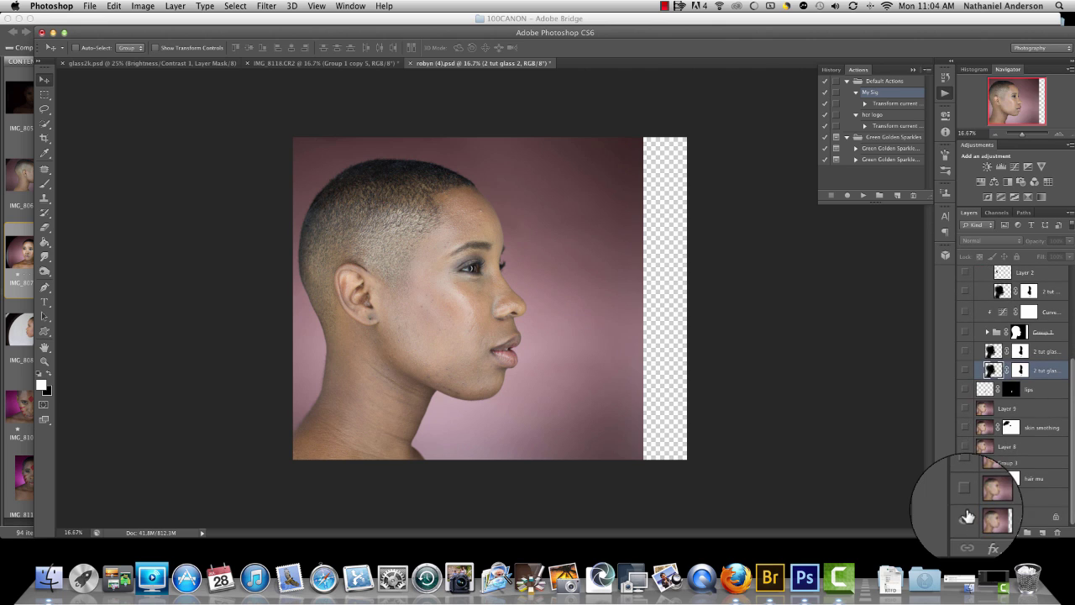
pyautogui.click(966, 499)
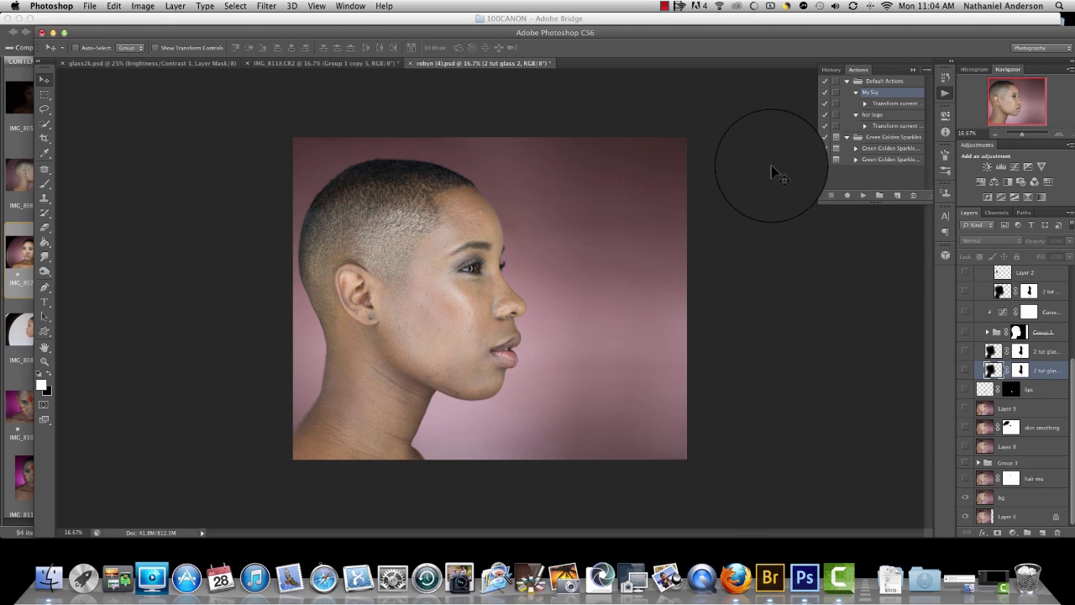
pyautogui.click(966, 498)
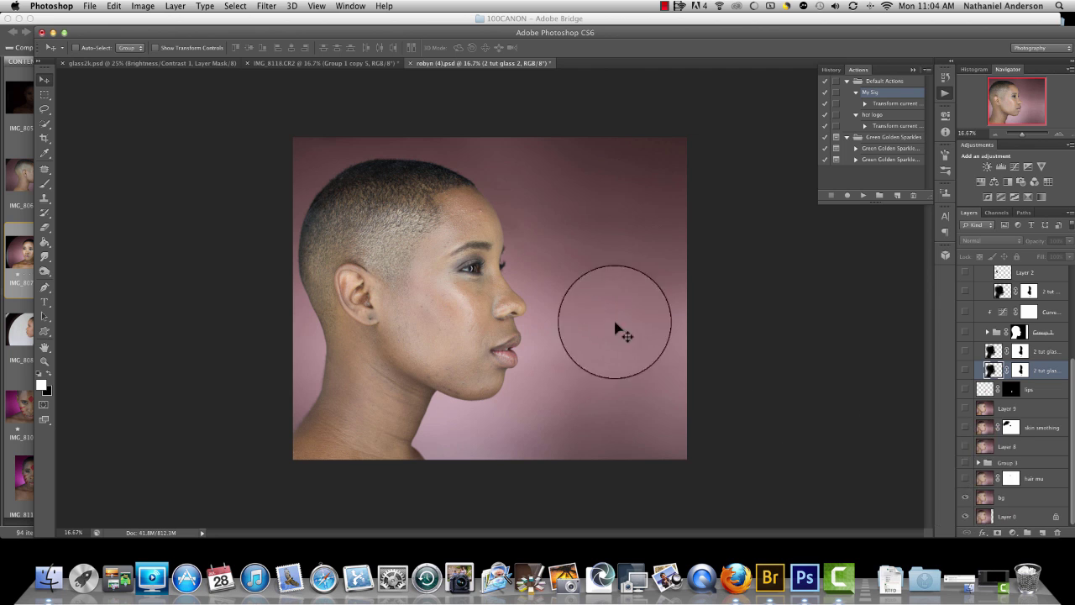
pyautogui.moveTo(496, 235); pyautogui.dragTo(968, 485)
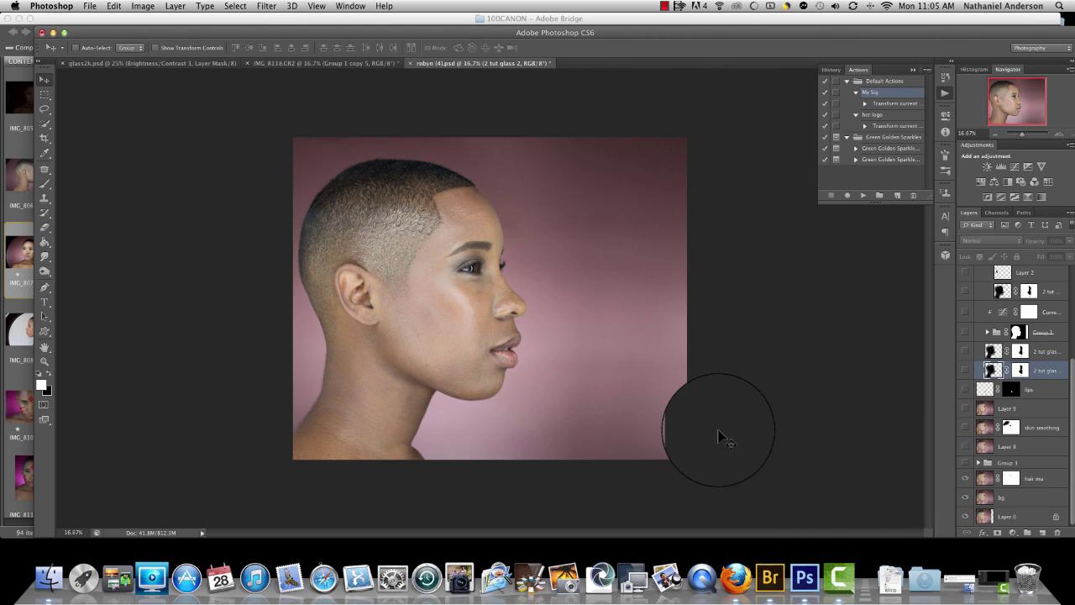
pyautogui.click(966, 481)
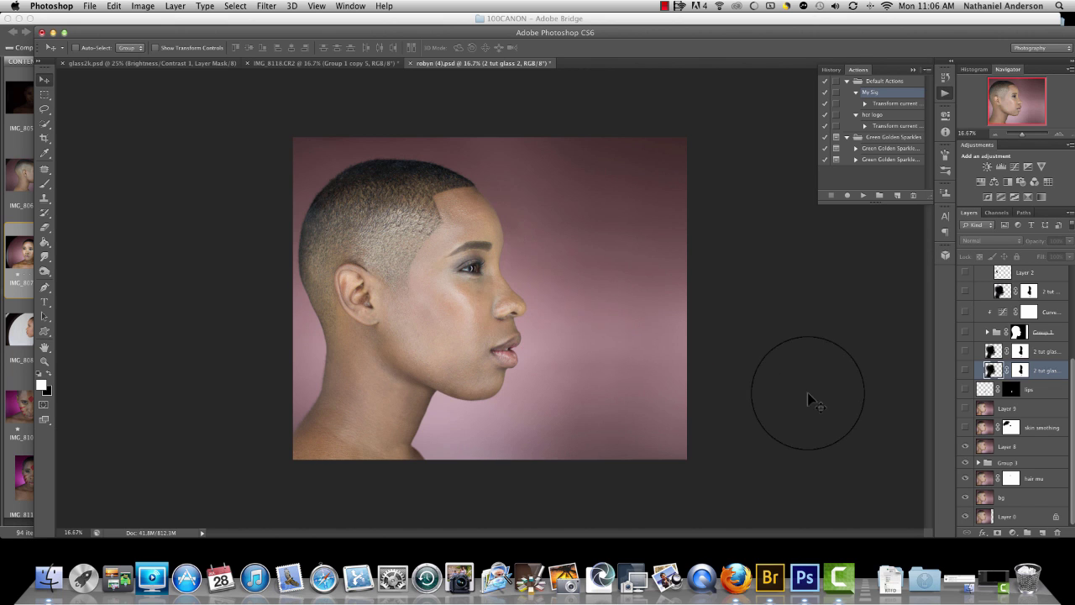
pyautogui.click(966, 429)
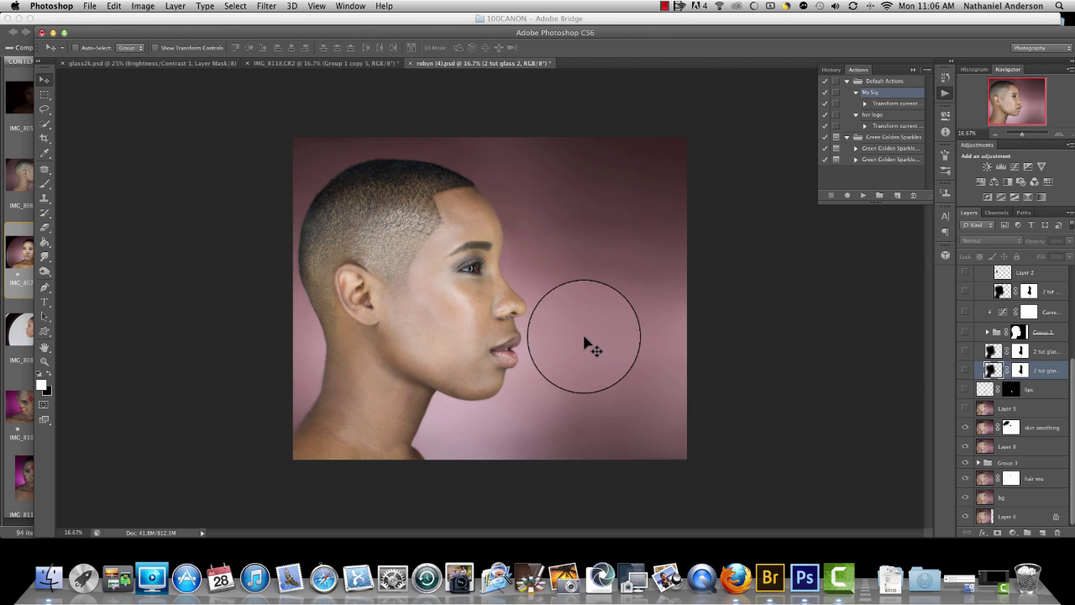
# Step: Compare the woman's face with and without the skin smoothing layer
pyautogui.press('super+equal')
pyautogui.press('super+equal')
pyautogui.press('super+equal')
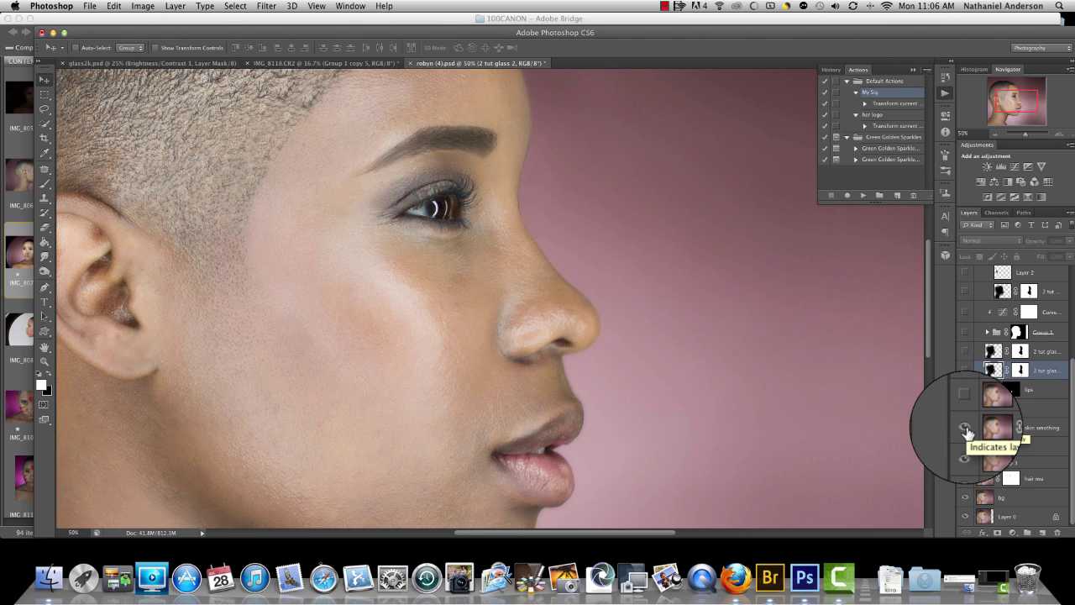
pyautogui.click(965, 429)
pyautogui.click(965, 429)
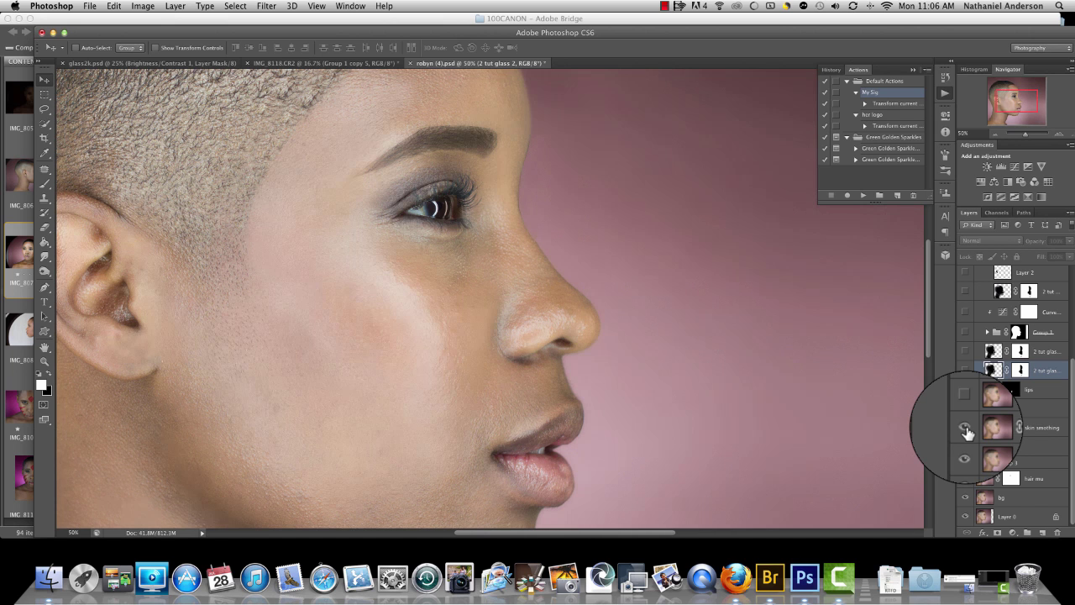
pyautogui.click(965, 428)
pyautogui.press('super+minus')
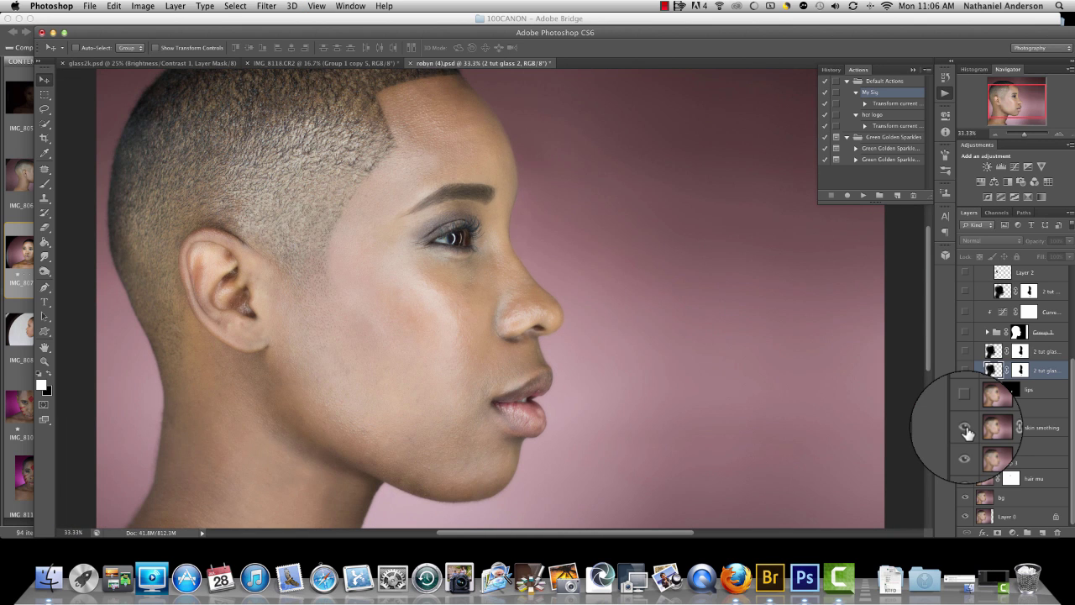
# Step: Examine the skin texture around the nose and cheek up close with the skin smoothing layer off and on
pyautogui.press('super+plus')
pyautogui.press('super+plus')
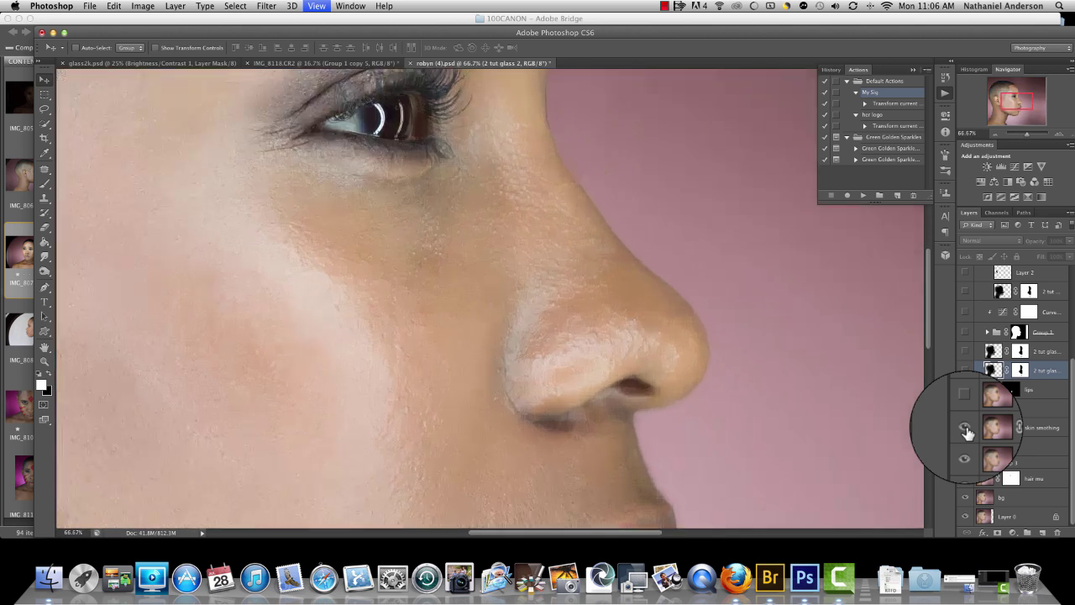
pyautogui.press('super+plus')
pyautogui.press('super+plus')
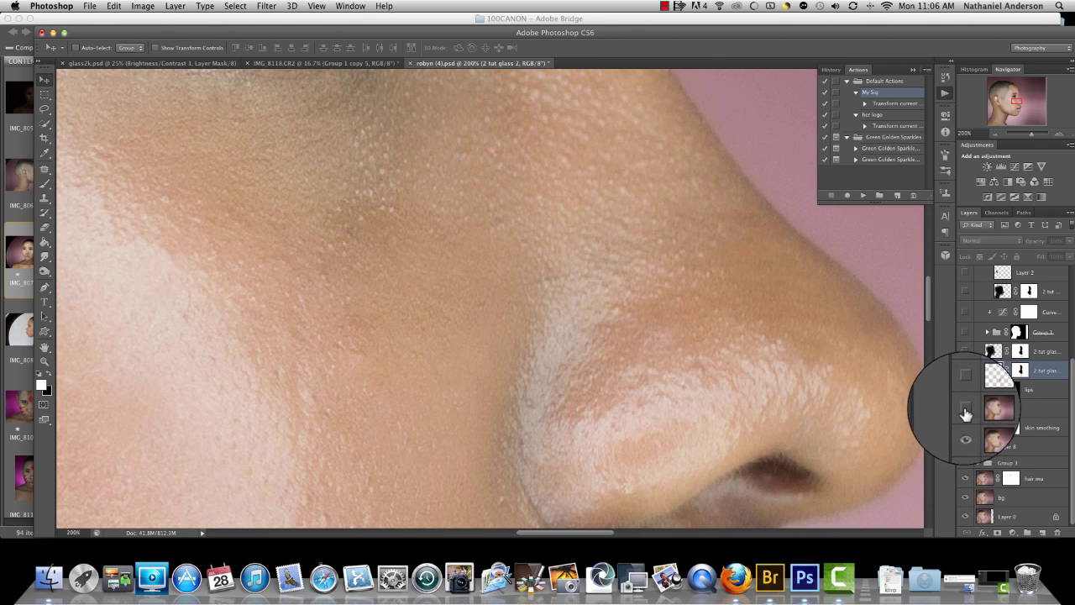
pyautogui.click(966, 430)
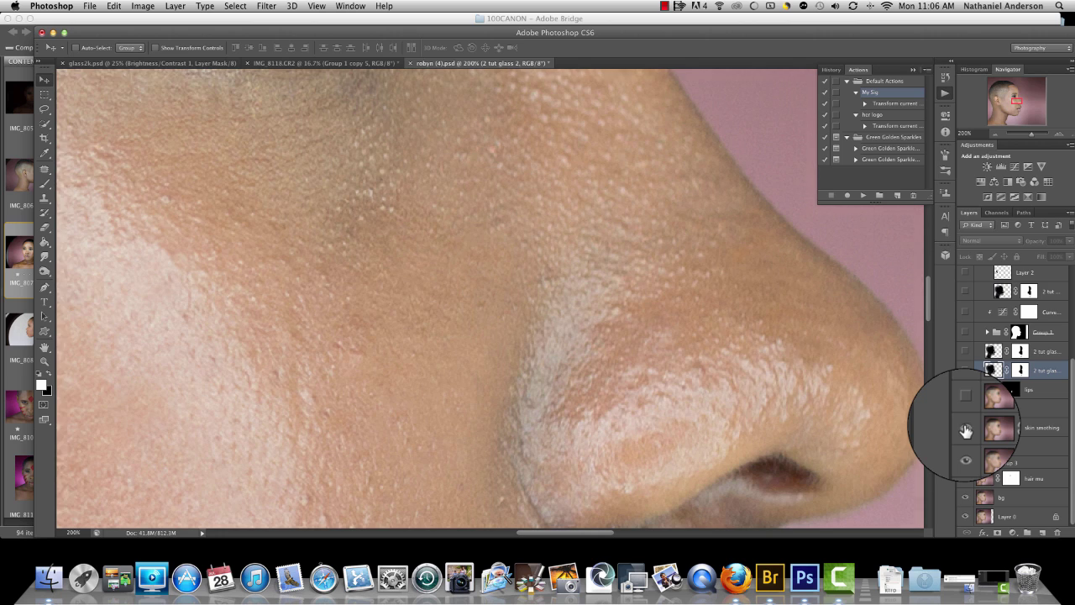
pyautogui.click(966, 430)
pyautogui.click(967, 430)
pyautogui.click(966, 430)
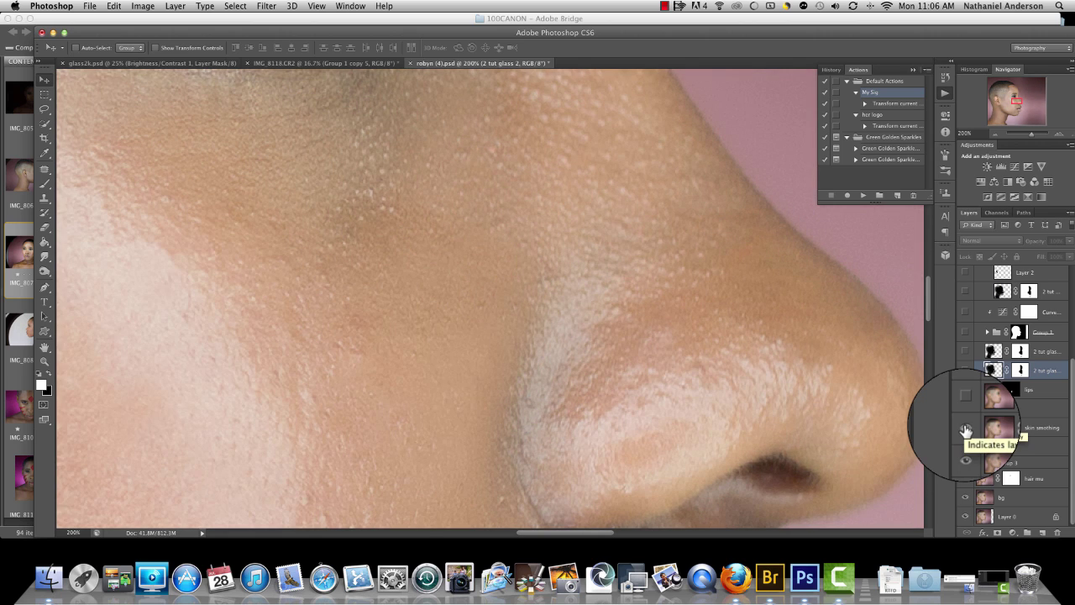
pyautogui.press('super+minus')
pyautogui.press('super+minus')
pyautogui.press('super+minus')
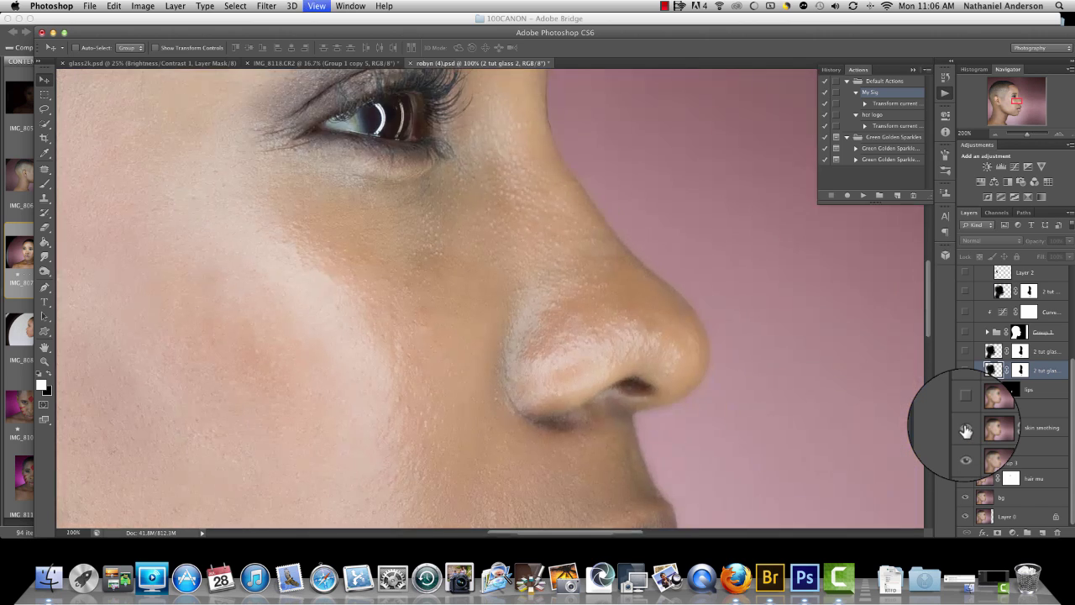
pyautogui.press('super+minus')
pyautogui.press('super+minus')
pyautogui.press('super+minus')
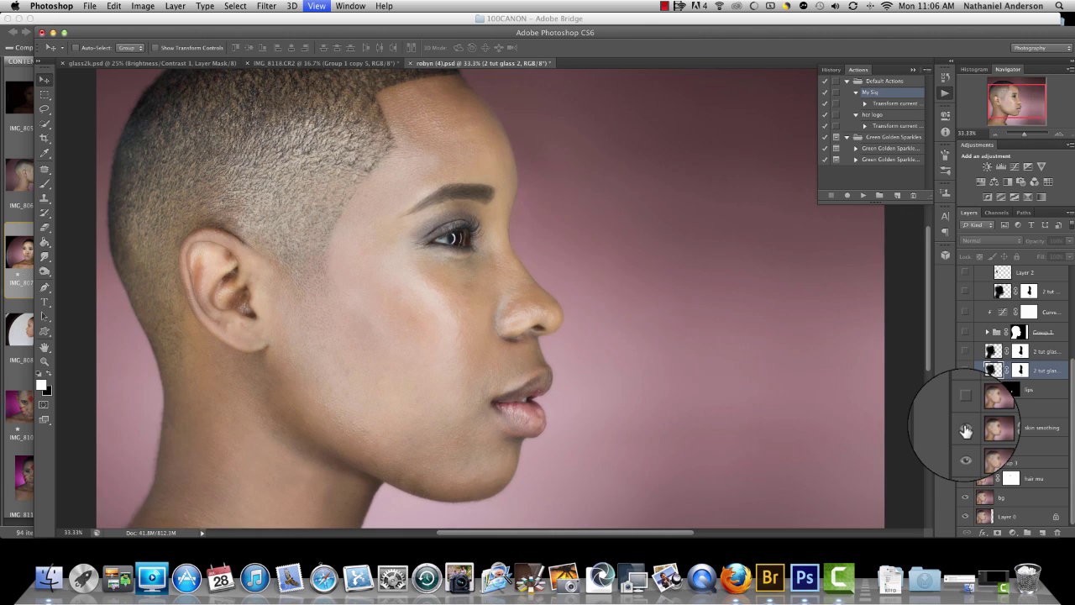
pyautogui.press('super+plus')
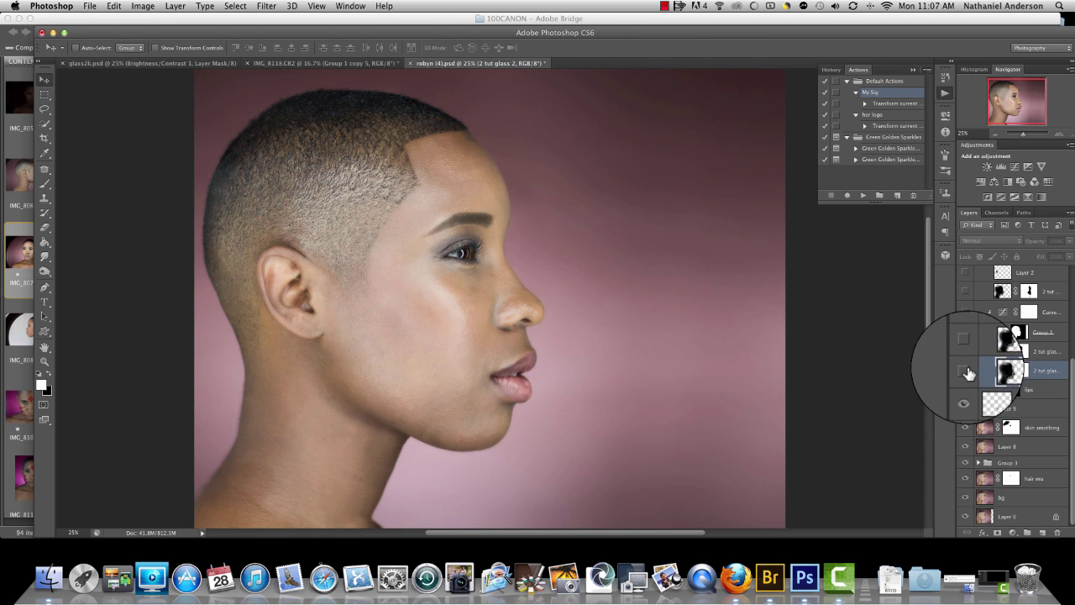
# Step: Disable the mask of the lowest 2 tut glass 2 layer and make that layer visible over the portrait
pyautogui.keyDown('shift'); pyautogui.click(1021, 372); pyautogui.keyUp('shift')
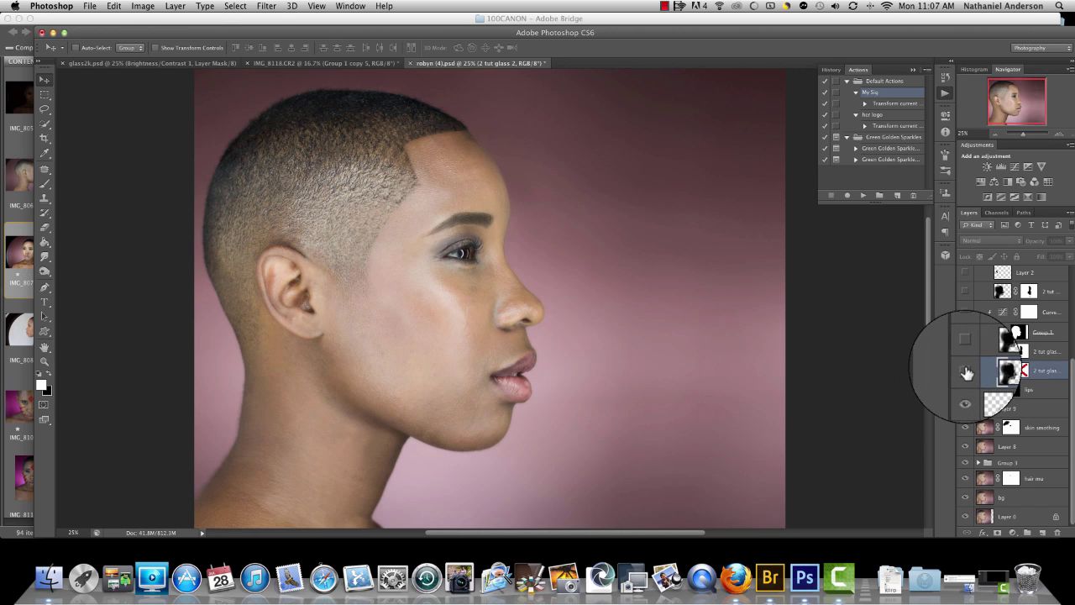
pyautogui.click(966, 372)
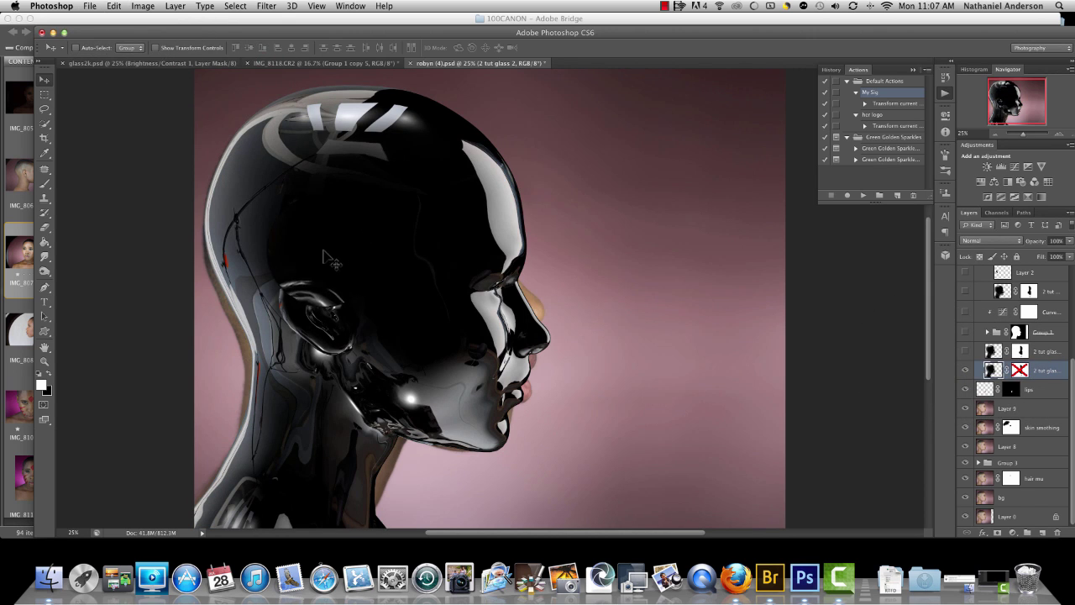
pyautogui.click(91, 6)
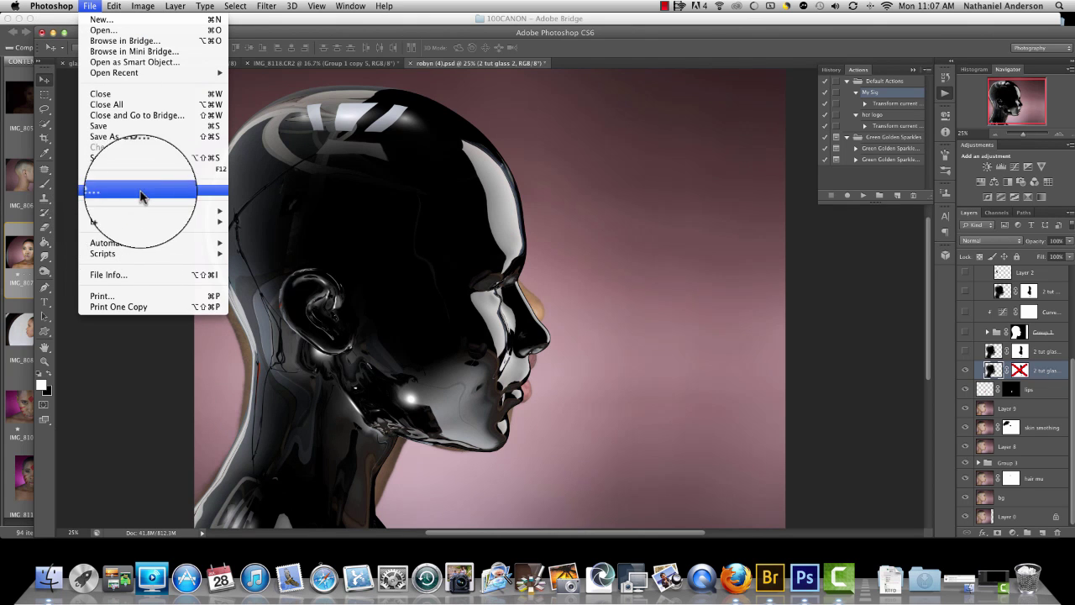
pyautogui.click(105, 395)
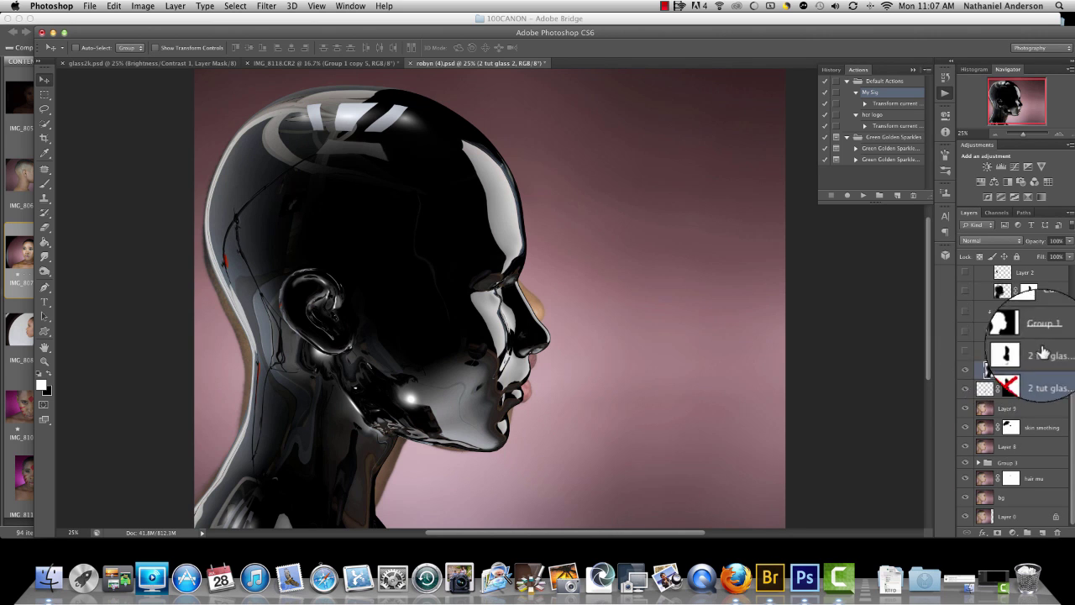
# Step: Re-enable the layer mask on the visible 2 tut glass 2 layer so the face is revealed again
pyautogui.scroll(5, 1057, 357)
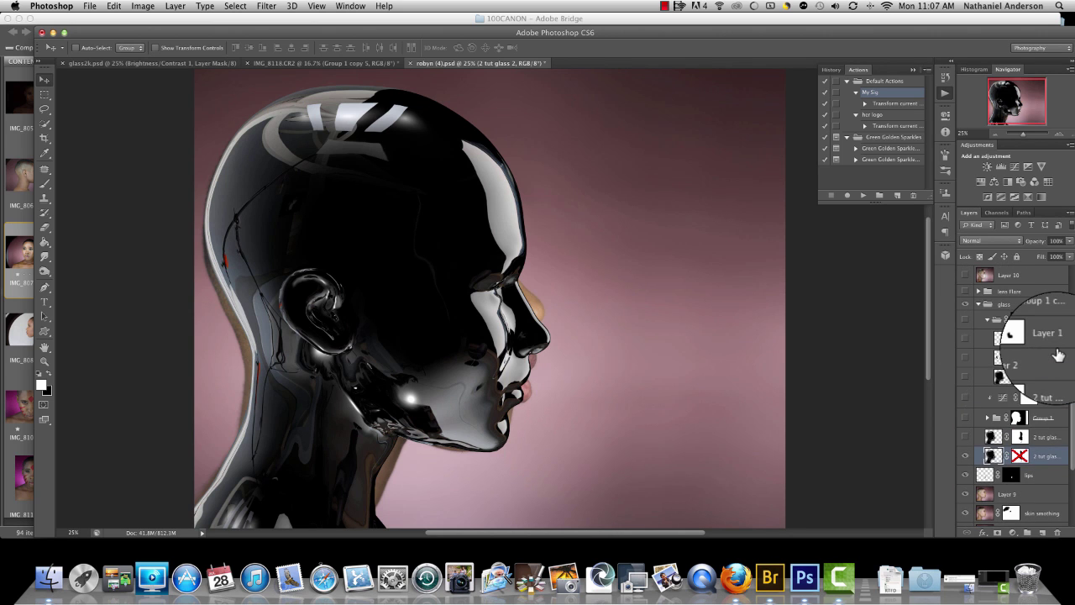
pyautogui.click(988, 320)
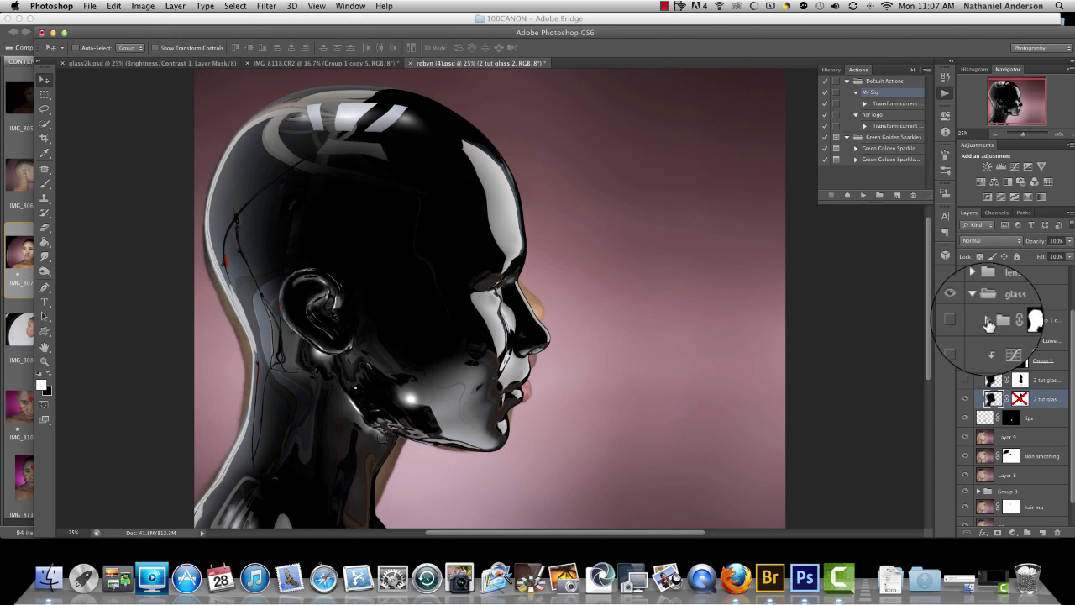
pyautogui.click(988, 322)
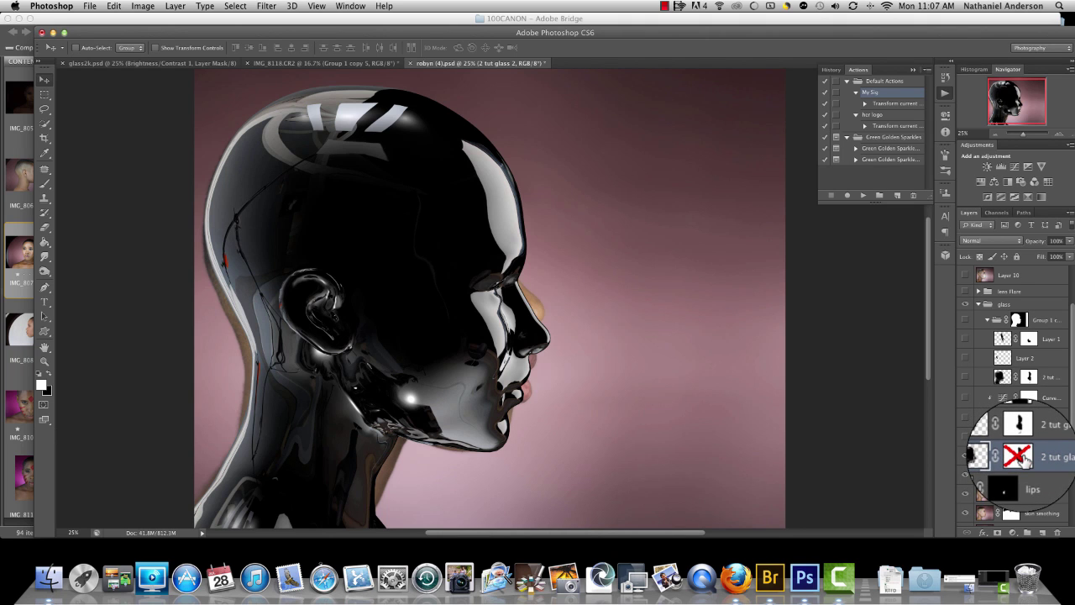
pyautogui.keyDown('shift'); pyautogui.click(1020, 457); pyautogui.keyUp('shift')
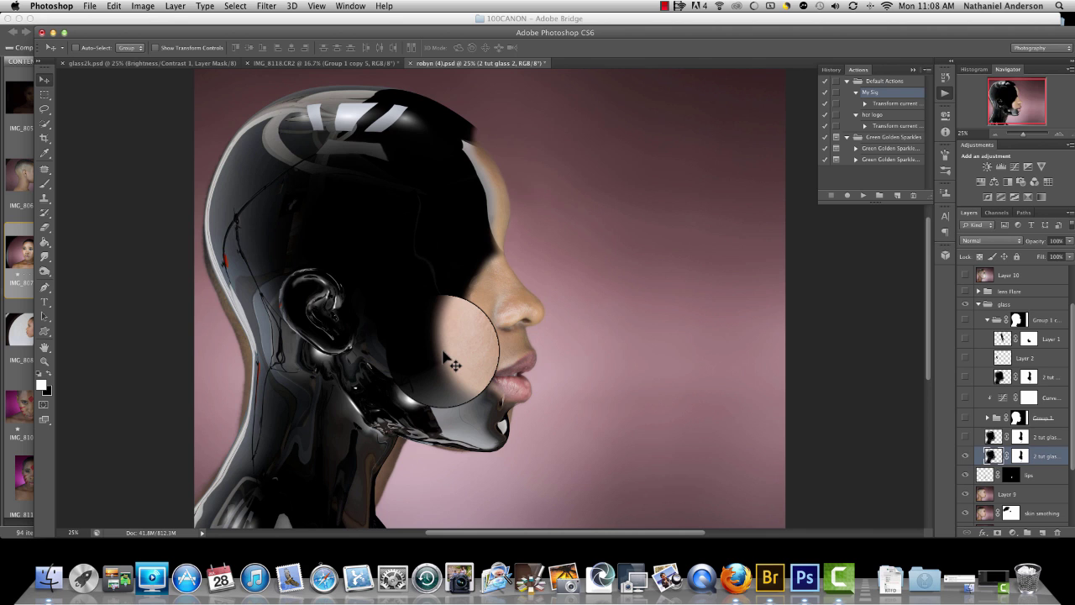
# Step: Start a free transform on the 2 tut glass 2 layer and review the available transform options
pyautogui.press('super+t')
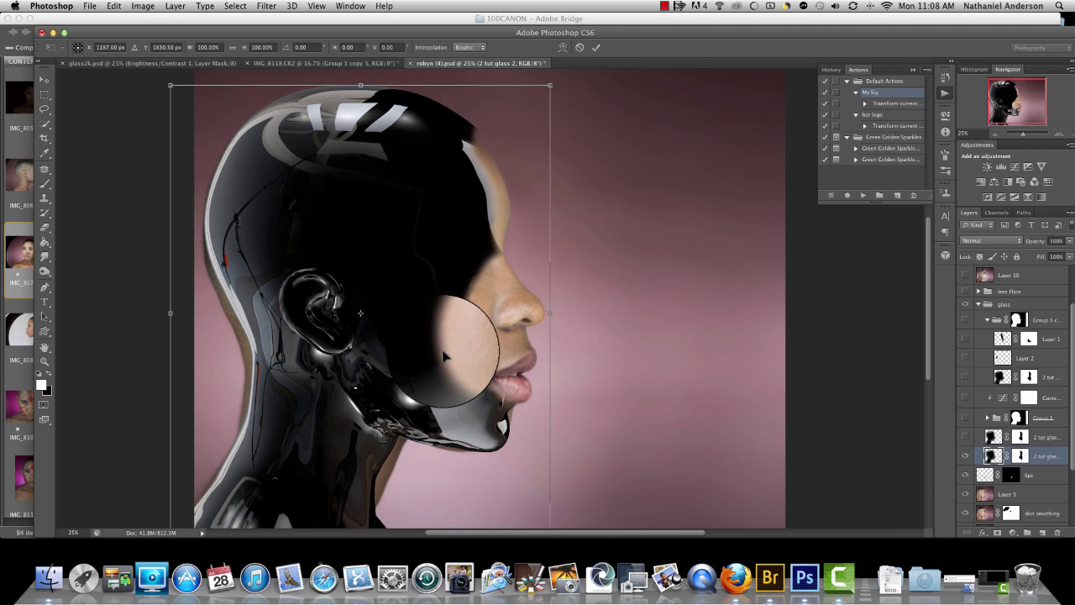
pyautogui.rightClick(364, 363)
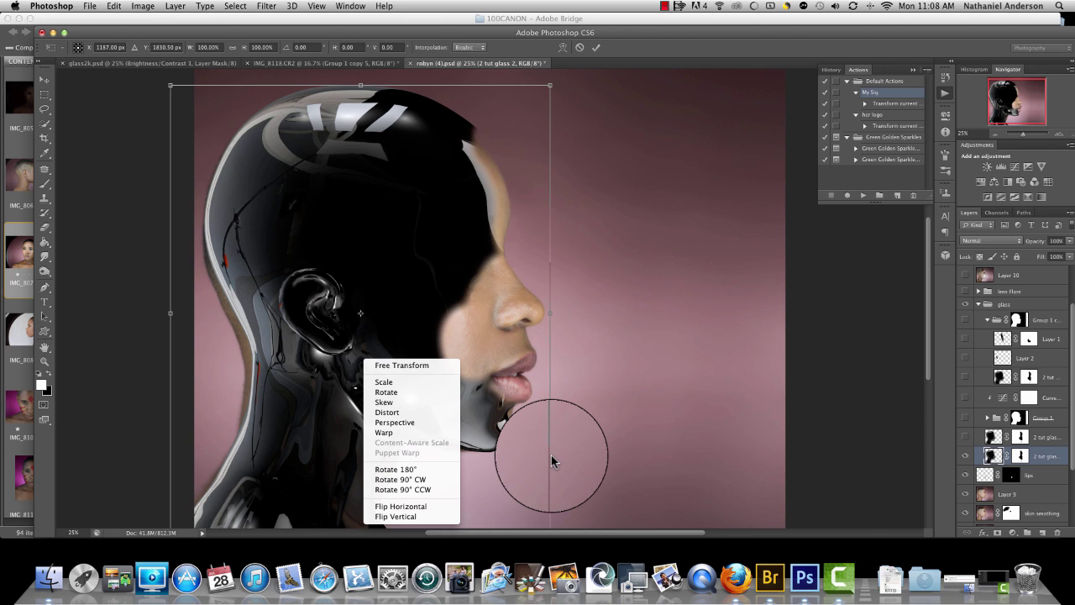
pyautogui.click(832, 456)
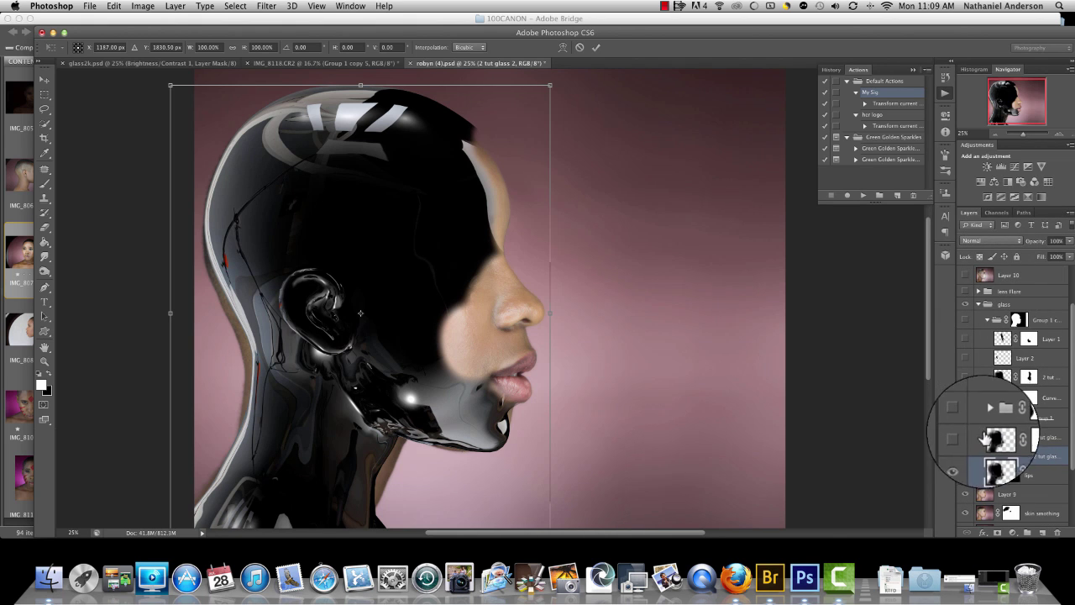
# Step: Try the Screen and Soft Light blend modes on the 2 tut glass 2 layer
pyautogui.click(1020, 241)
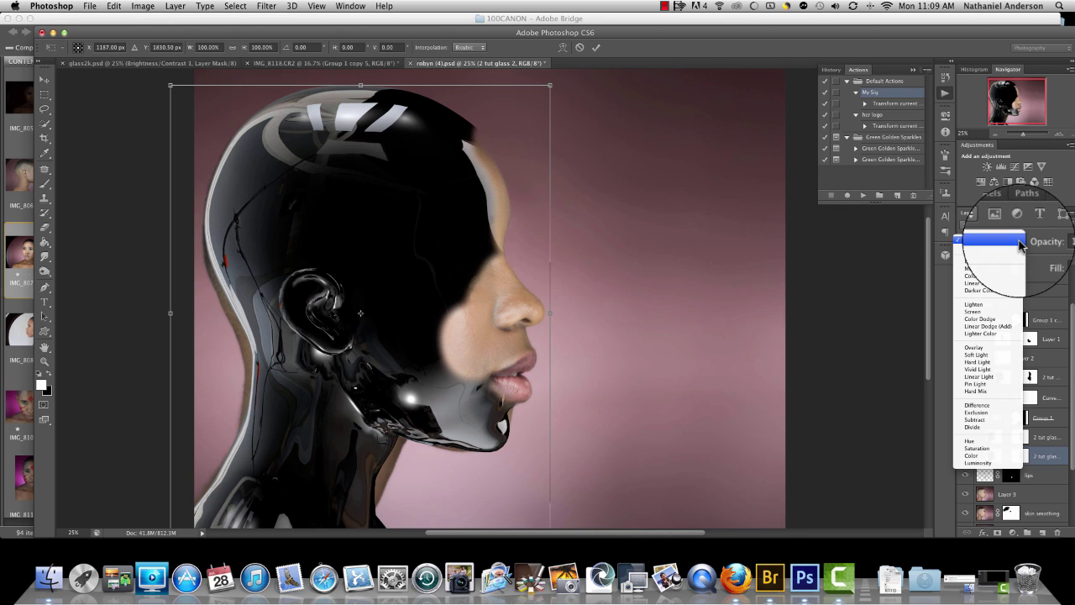
pyautogui.click(991, 317)
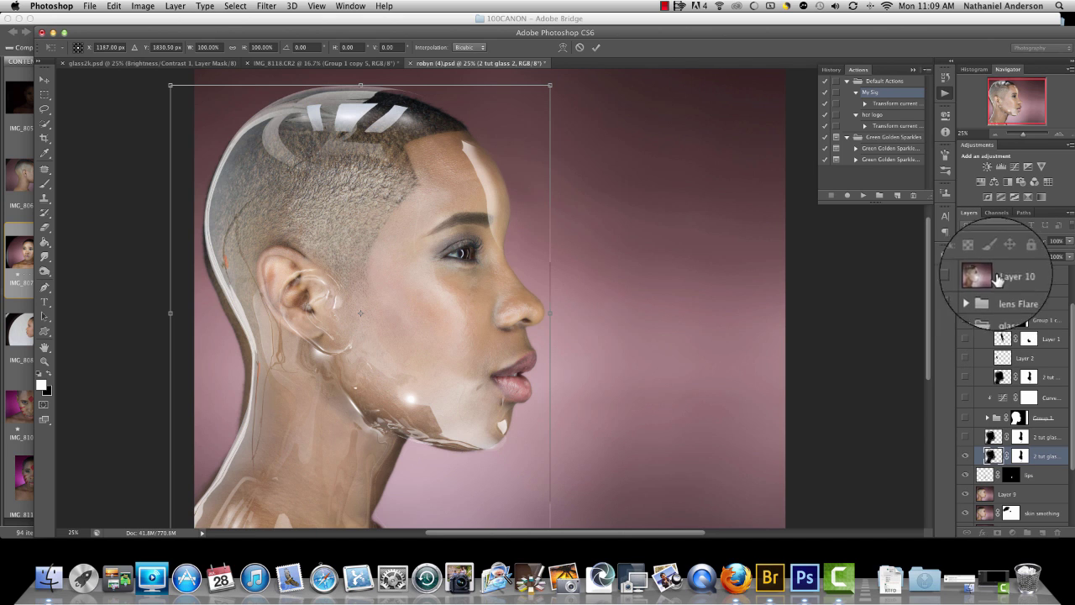
pyautogui.click(1012, 241)
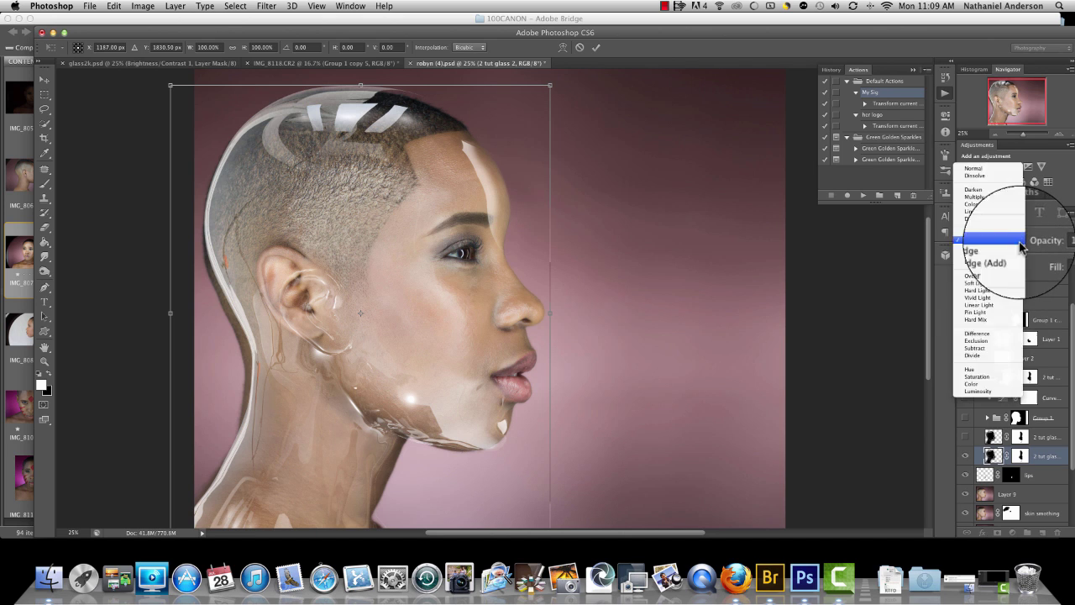
pyautogui.click(1007, 288)
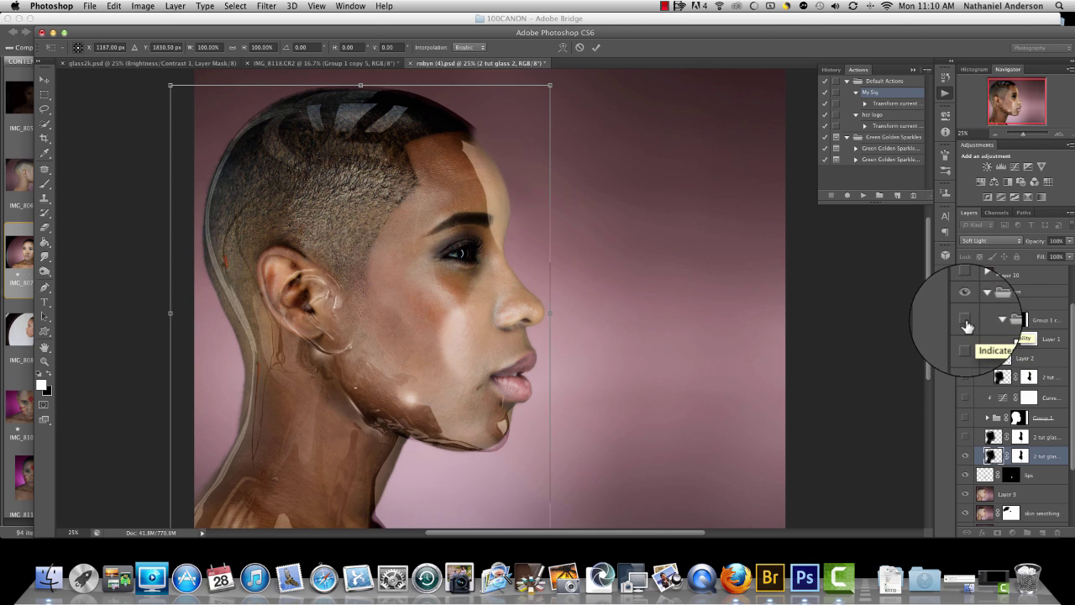
pyautogui.click(39, 82)
pyautogui.click(492, 199)
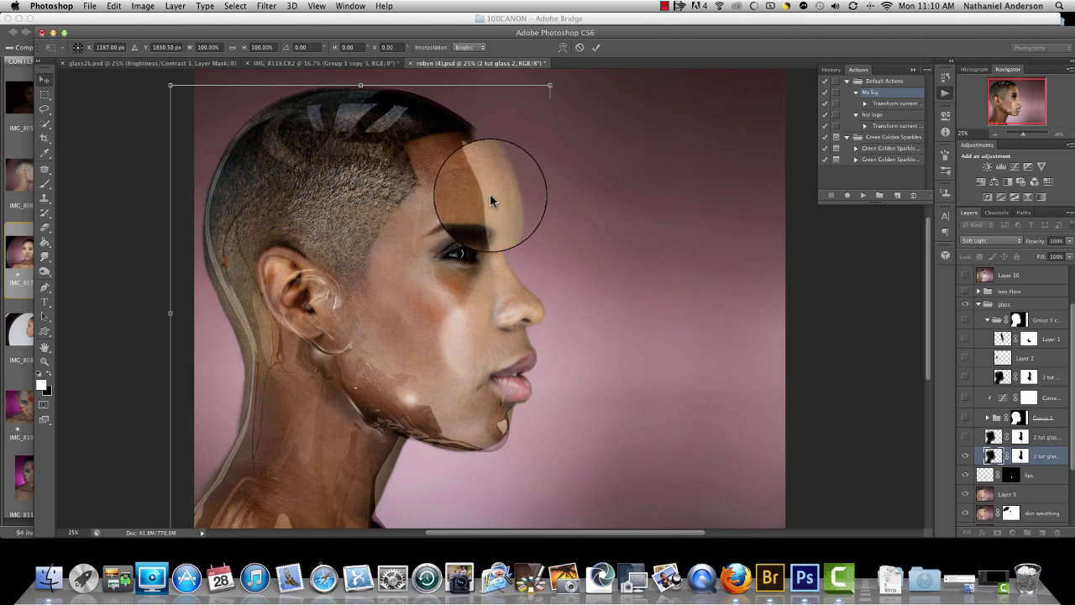
# Step: Toggle Layer 2's visibility to examine what it changes around the glass head's ear
pyautogui.click(965, 358)
pyautogui.click(966, 361)
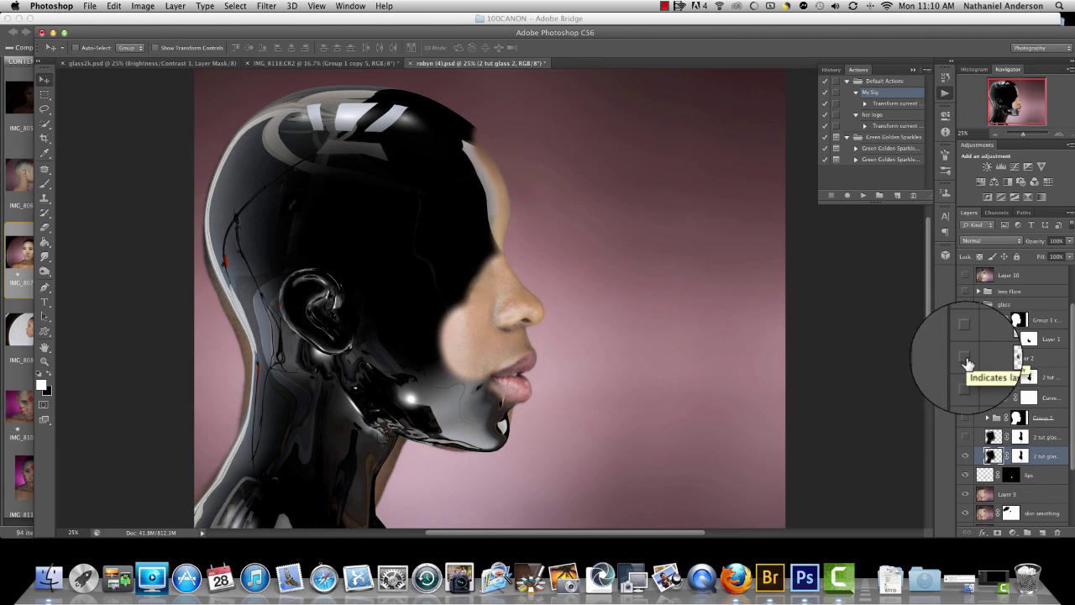
pyautogui.click(966, 359)
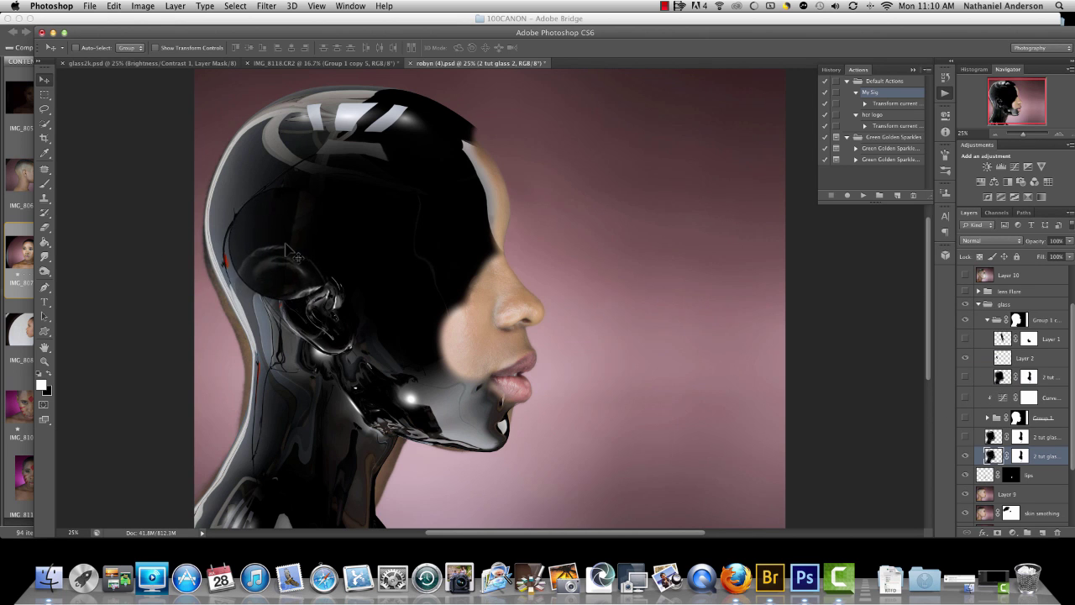
pyautogui.moveTo(286, 244); pyautogui.dragTo(331, 306)
pyautogui.press('super+z')
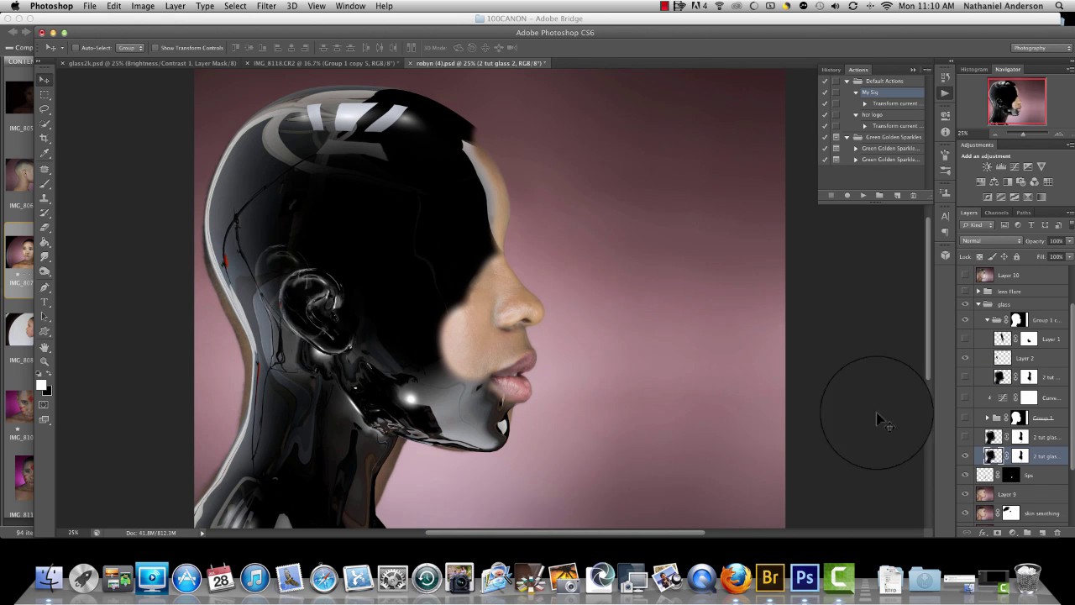
pyautogui.click(967, 358)
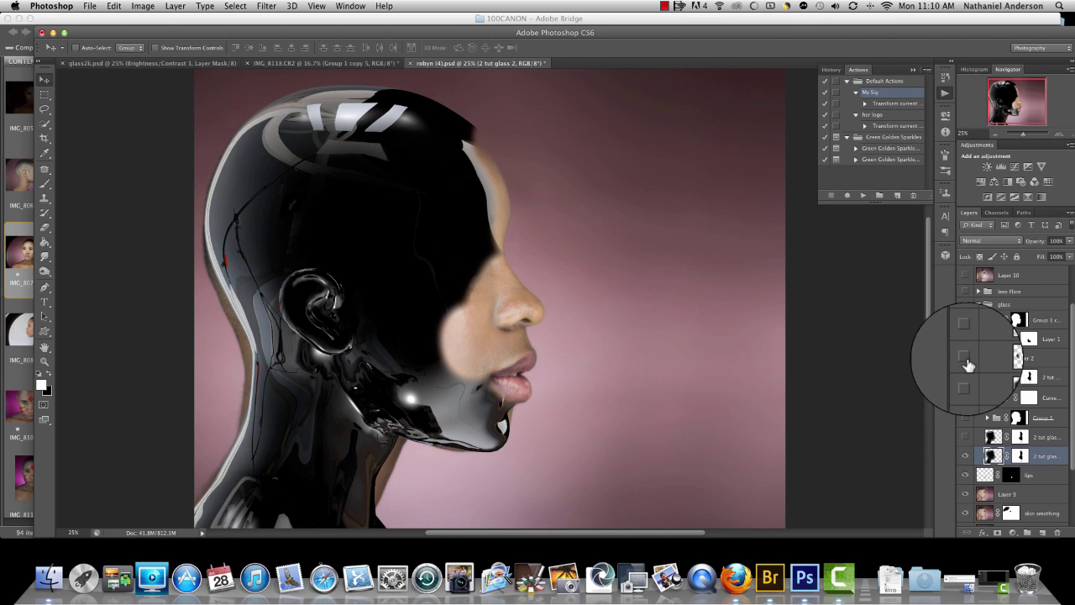
# Step: Toggle Layer 1's visibility to examine what it changes on the glass head's face, leaving it hidden
pyautogui.click(967, 337)
pyautogui.click(967, 339)
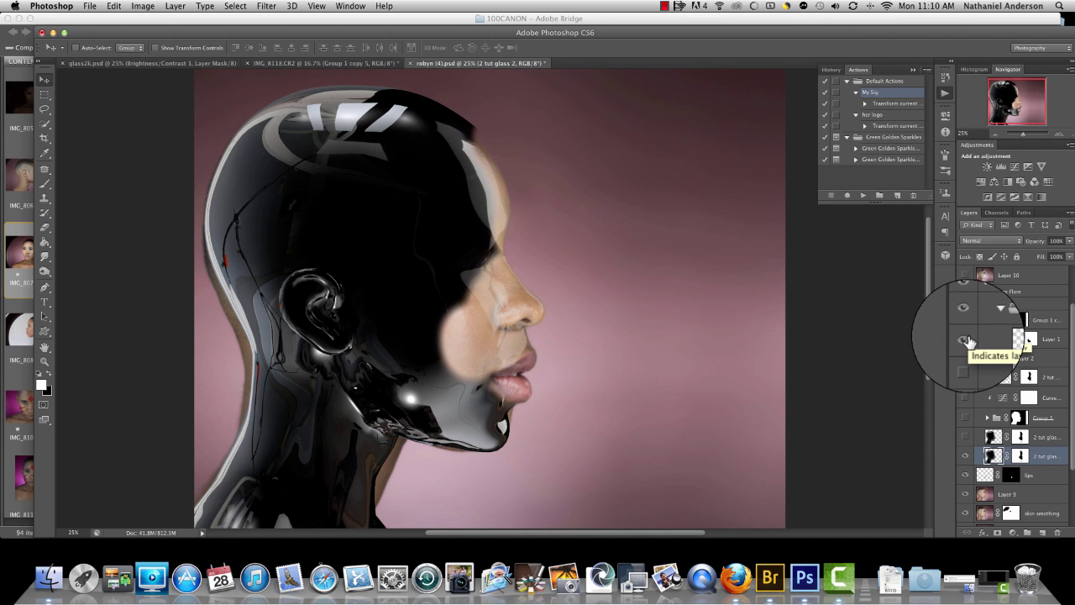
pyautogui.click(967, 340)
pyautogui.click(967, 339)
pyautogui.click(964, 340)
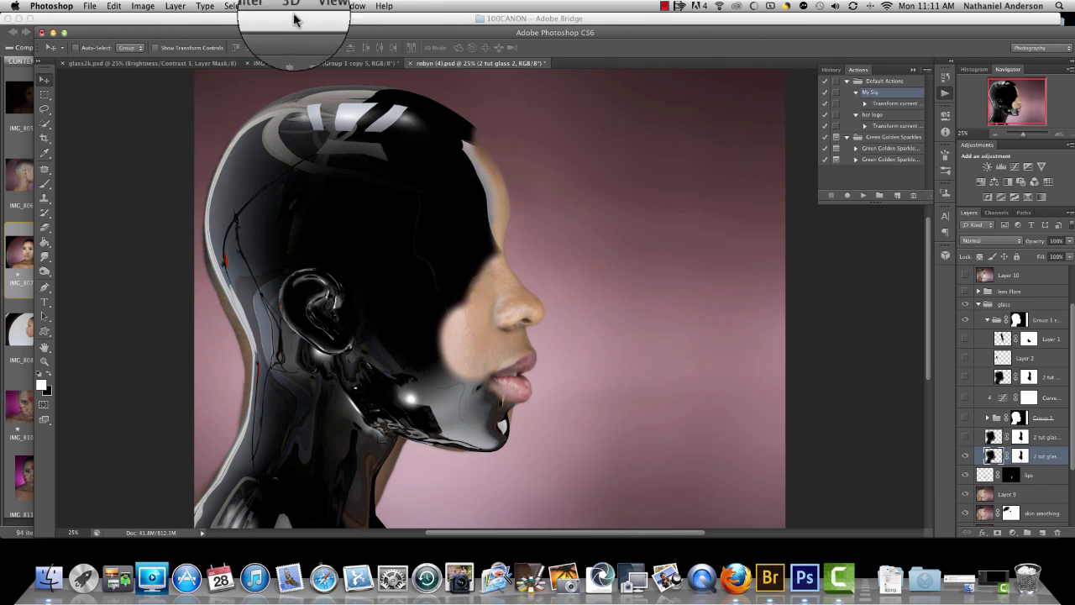
# Step: Open Liquify on the 2 tut glass 2 layer and freeze the back of the head, ear and neck with the mask brush
pyautogui.click(266, 6)
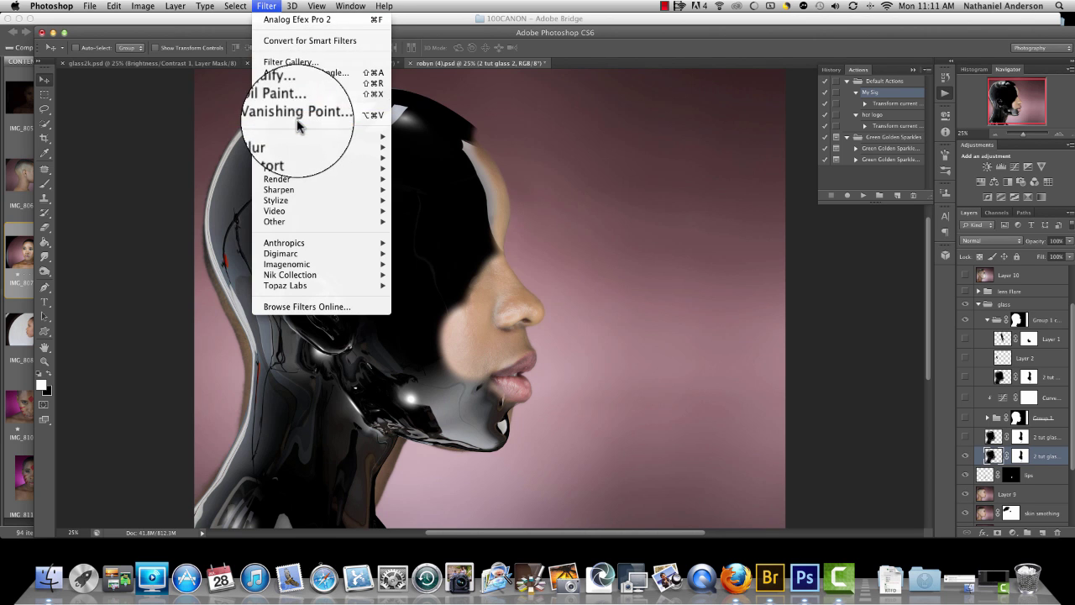
pyautogui.click(299, 96)
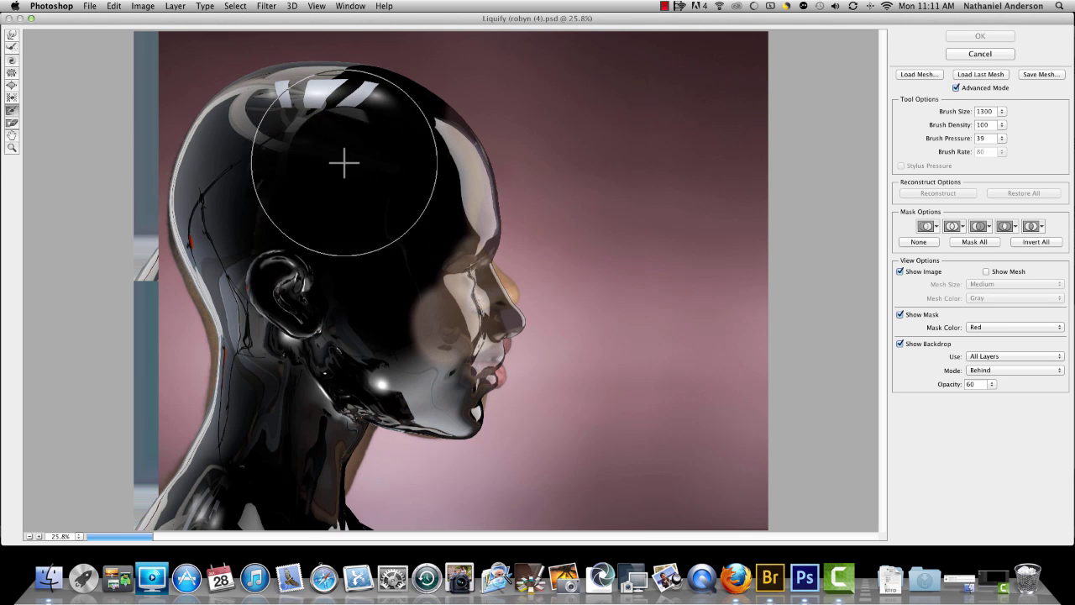
pyautogui.moveTo(300, 379)
pyautogui.mouseDown()
pyautogui.moveTo(358, 445)
pyautogui.moveTo(384, 412)
pyautogui.moveTo(353, 396)
pyautogui.moveTo(336, 360)
pyautogui.moveTo(346, 313)
pyautogui.moveTo(331, 317)
pyautogui.moveTo(348, 355)
pyautogui.moveTo(331, 371)
pyautogui.moveTo(305, 319)
pyautogui.moveTo(324, 144)
pyautogui.moveTo(281, 112)
pyautogui.moveTo(247, 233)
pyautogui.moveTo(259, 396)
pyautogui.moveTo(250, 476)
pyautogui.moveTo(213, 495)
pyautogui.moveTo(276, 504)
pyautogui.moveTo(340, 311)
pyautogui.mouseUp()
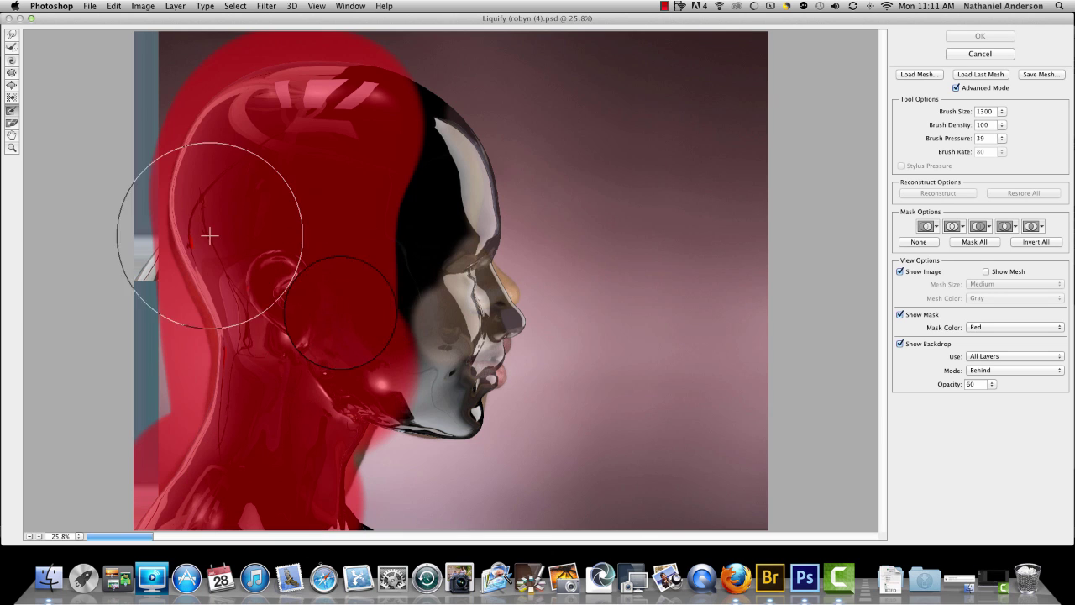
# Step: Try pushing the glass head's forehead inward toward the portrait's profile with Liquify's Forward Warp tool
pyautogui.click(14, 38)
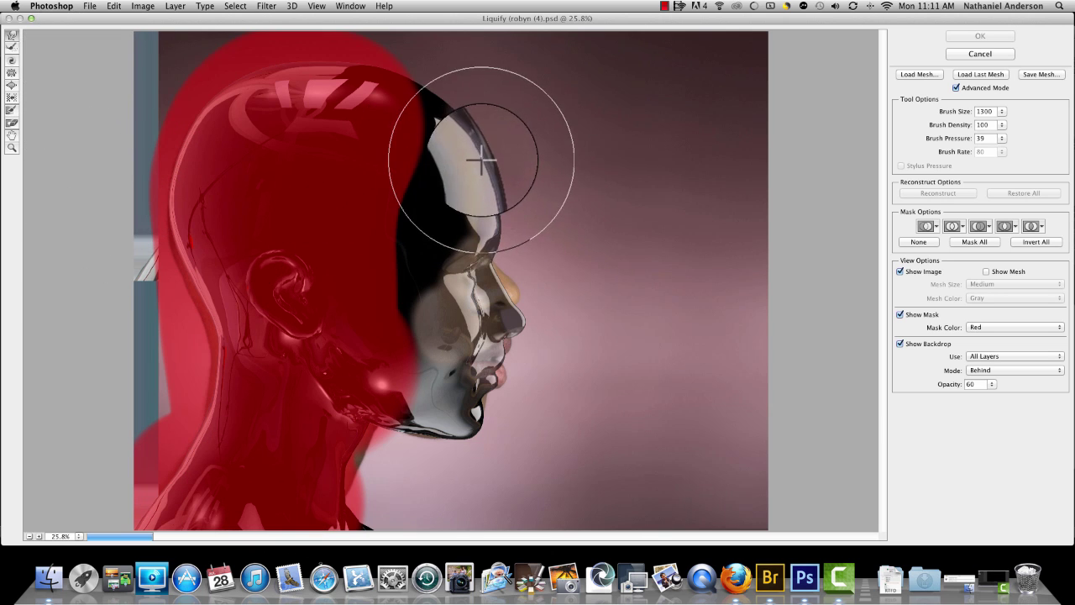
pyautogui.moveTo(481, 160)
pyautogui.mouseDown()
pyautogui.moveTo(430, 148)
pyautogui.moveTo(492, 137)
pyautogui.moveTo(426, 129)
pyautogui.moveTo(438, 121)
pyautogui.moveTo(420, 130)
pyautogui.moveTo(461, 124)
pyautogui.mouseUp()
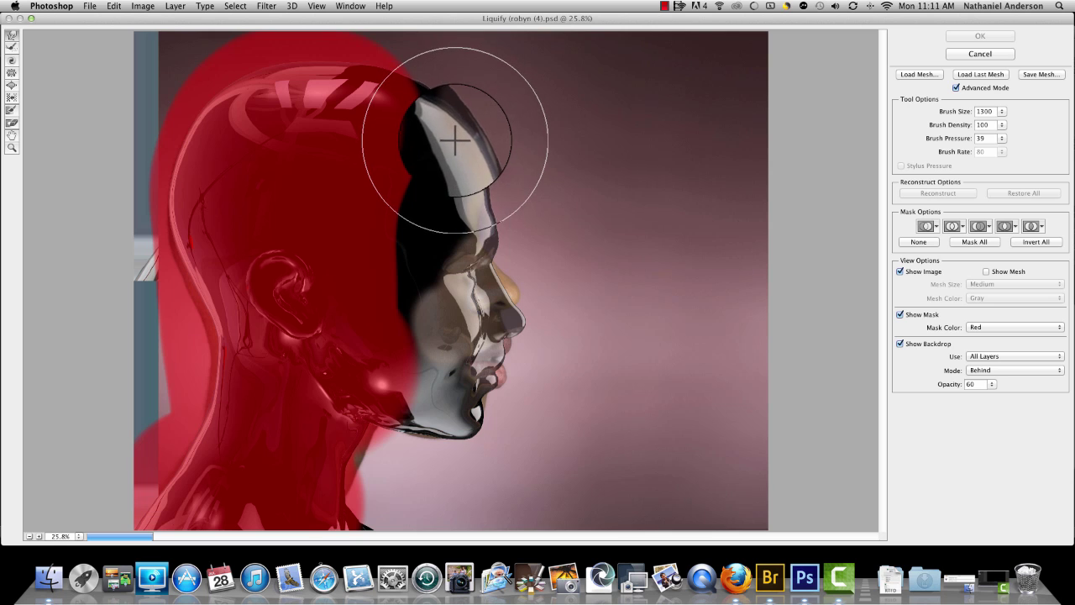
pyautogui.moveTo(454, 143); pyautogui.dragTo(437, 141)
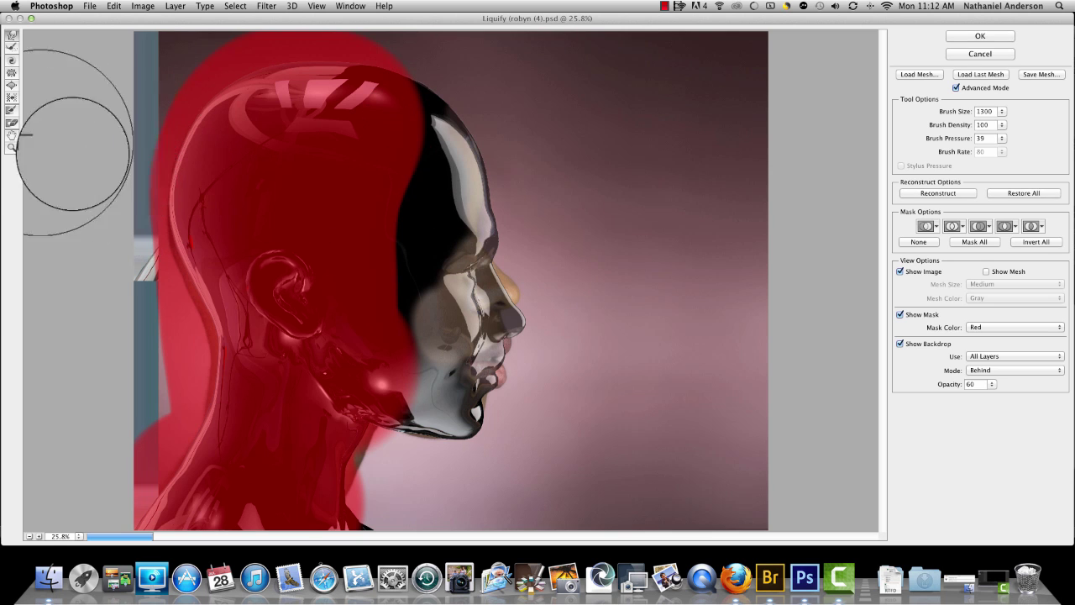
# Step: Try thawing the top of the head and warping the forehead, nose and mouth to the portrait's profile, closing Liquify without applying
pyautogui.click(12, 124)
pyautogui.moveTo(311, 105)
pyautogui.mouseDown()
pyautogui.moveTo(367, 109)
pyautogui.moveTo(353, 112)
pyautogui.mouseUp()
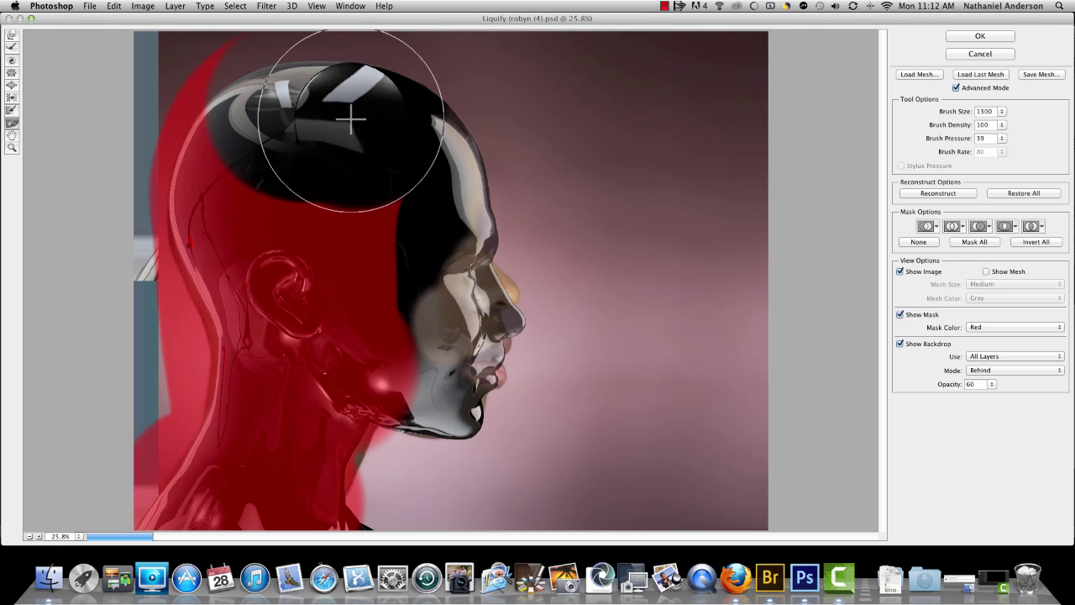
pyautogui.click(12, 35)
pyautogui.moveTo(445, 132)
pyautogui.mouseDown()
pyautogui.moveTo(466, 152)
pyautogui.moveTo(384, 137)
pyautogui.moveTo(450, 156)
pyautogui.mouseUp()
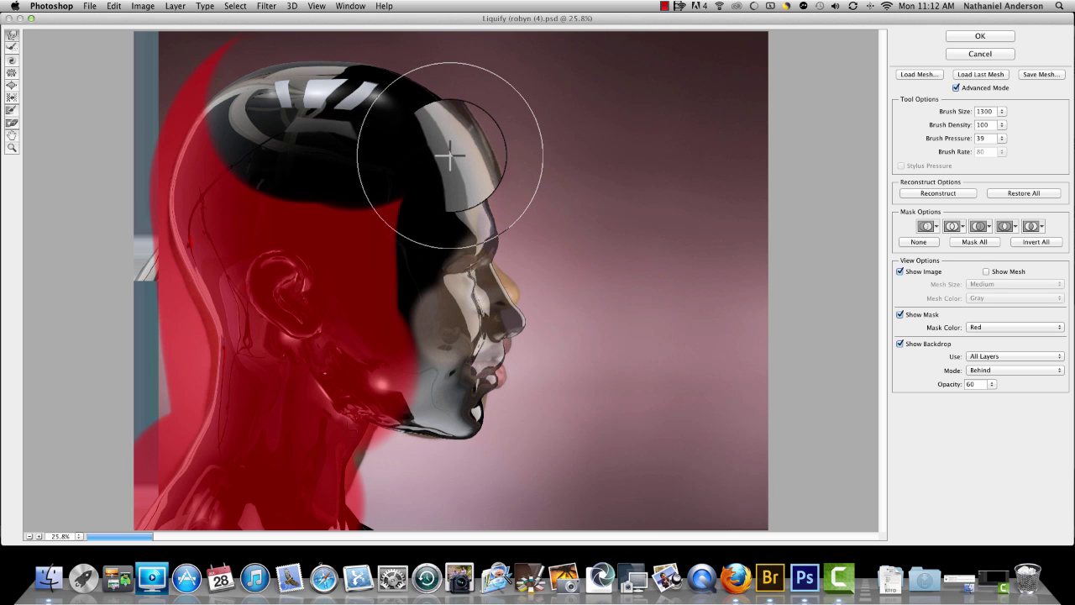
pyautogui.moveTo(497, 383)
pyautogui.mouseDown()
pyautogui.moveTo(501, 413)
pyautogui.moveTo(515, 337)
pyautogui.moveTo(511, 346)
pyautogui.moveTo(509, 287)
pyautogui.moveTo(497, 396)
pyautogui.moveTo(501, 366)
pyautogui.moveTo(518, 369)
pyautogui.moveTo(516, 308)
pyautogui.moveTo(474, 256)
pyautogui.mouseUp()
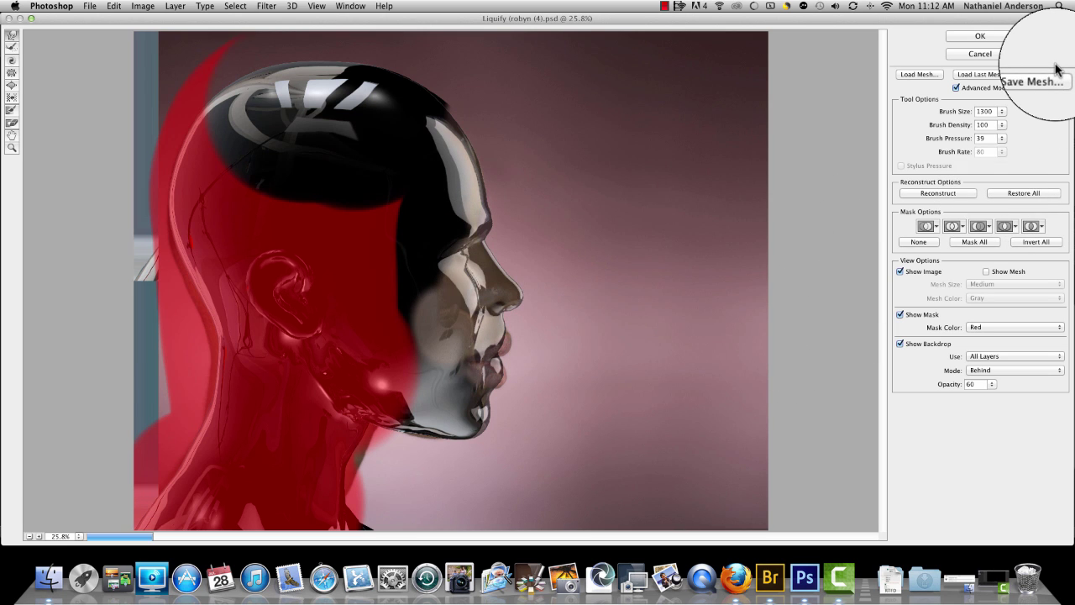
pyautogui.click(1006, 56)
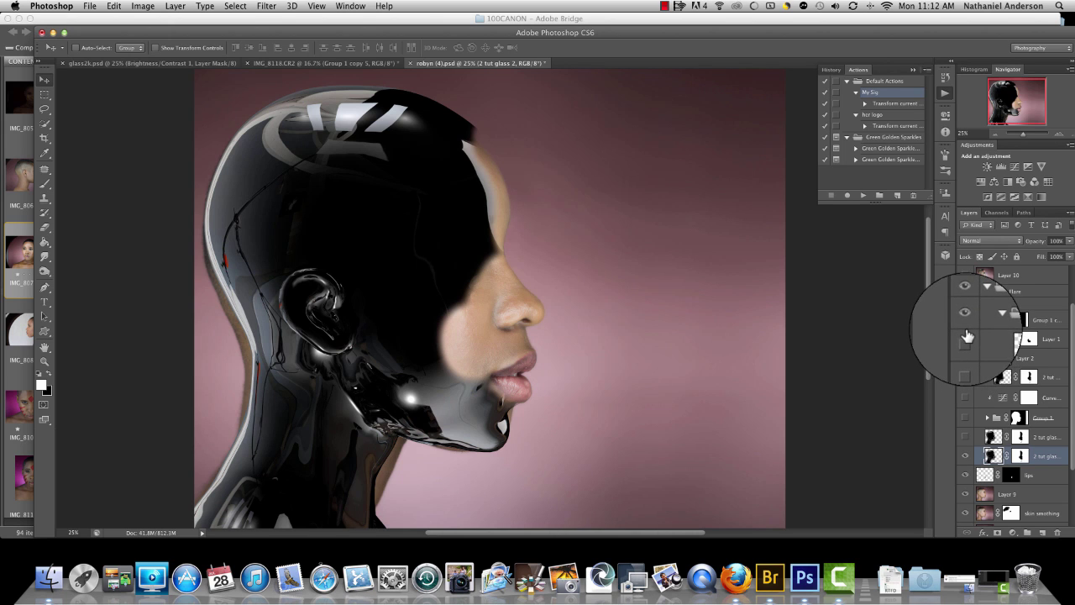
# Step: Show all the hidden layers in the glass group except the two lower 2 tut glass layers, which are hidden
pyautogui.moveTo(968, 336); pyautogui.dragTo(966, 450)
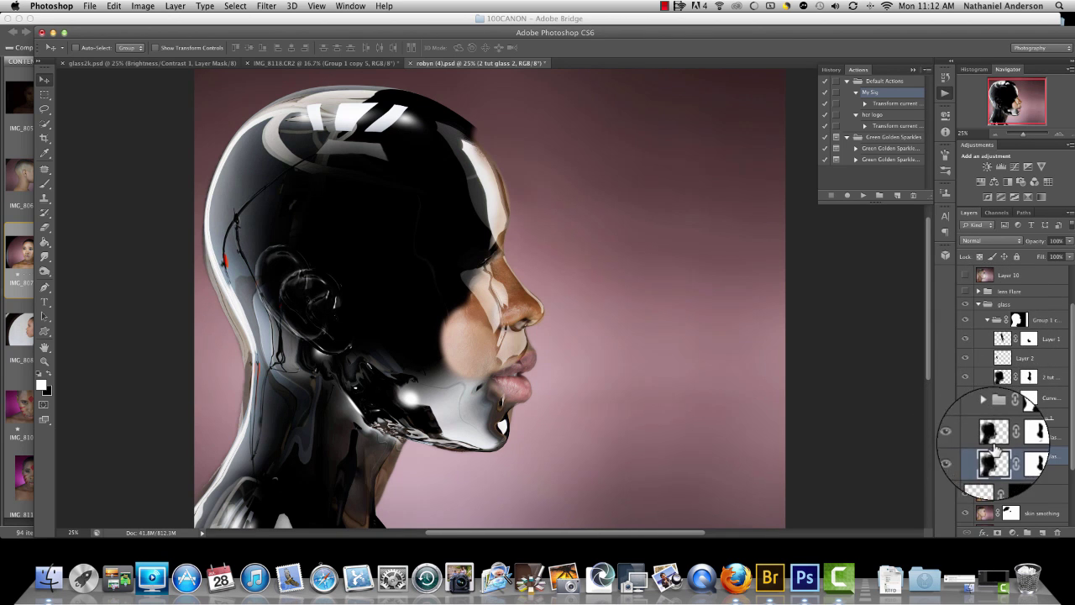
pyautogui.click(967, 457)
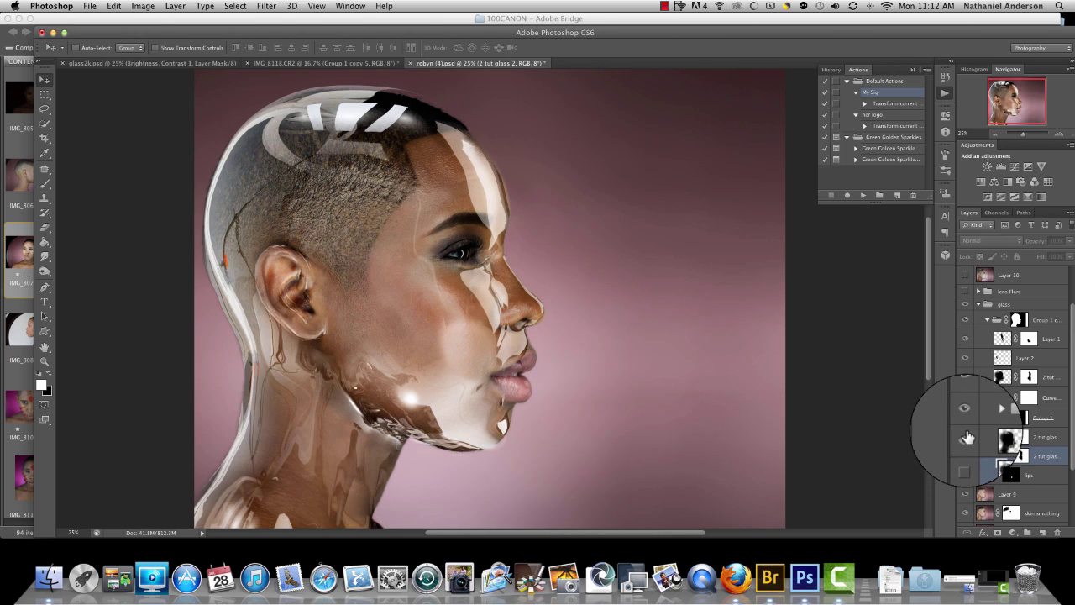
pyautogui.click(967, 438)
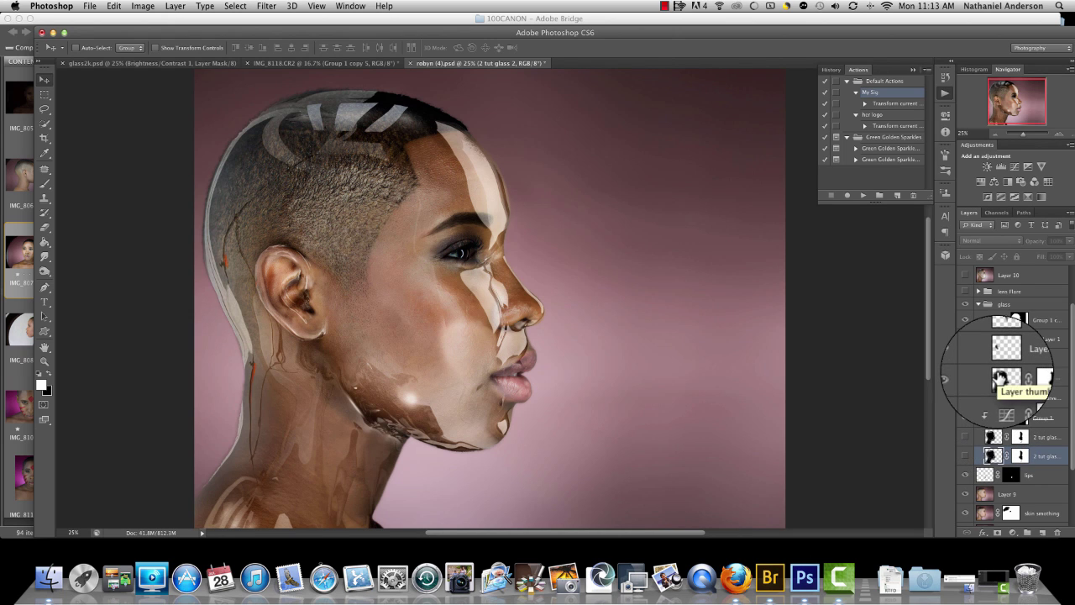
# Step: Show the lens Flare group above the glass group
pyautogui.click(989, 346)
pyautogui.scroll(1, 994, 346)
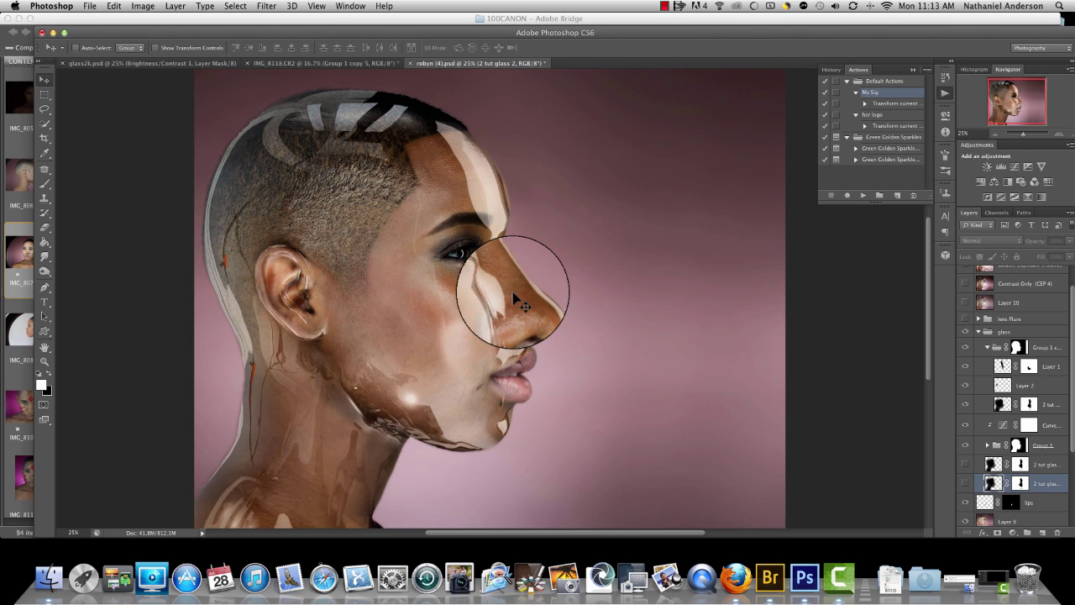
pyautogui.click(965, 320)
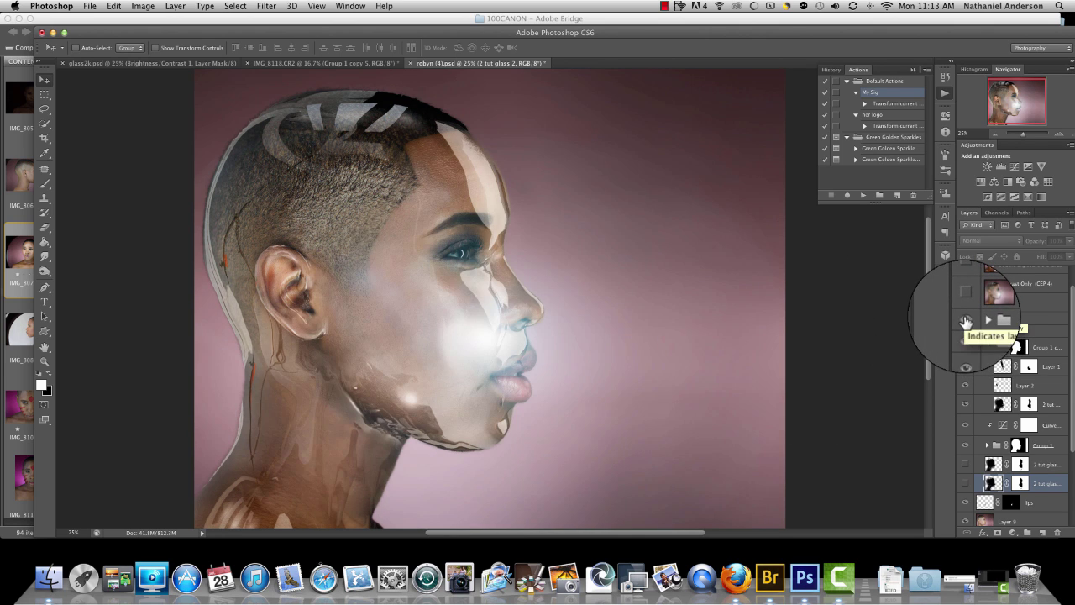
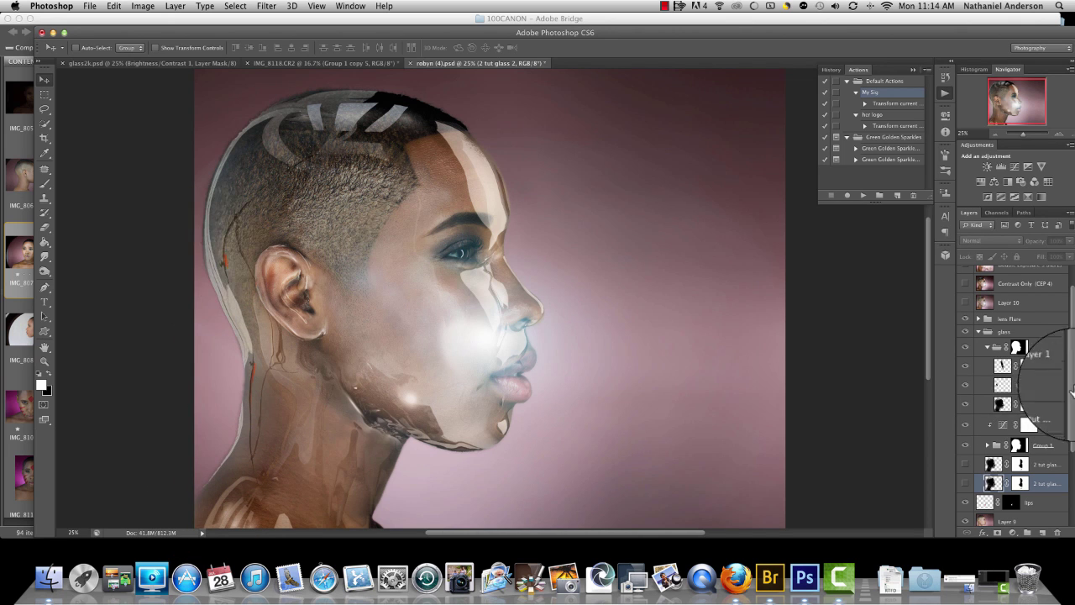
# Step: Disable and re-enable the Group 1 copy layer mask to examine its effect along the head's outer edge
pyautogui.click(1017, 348)
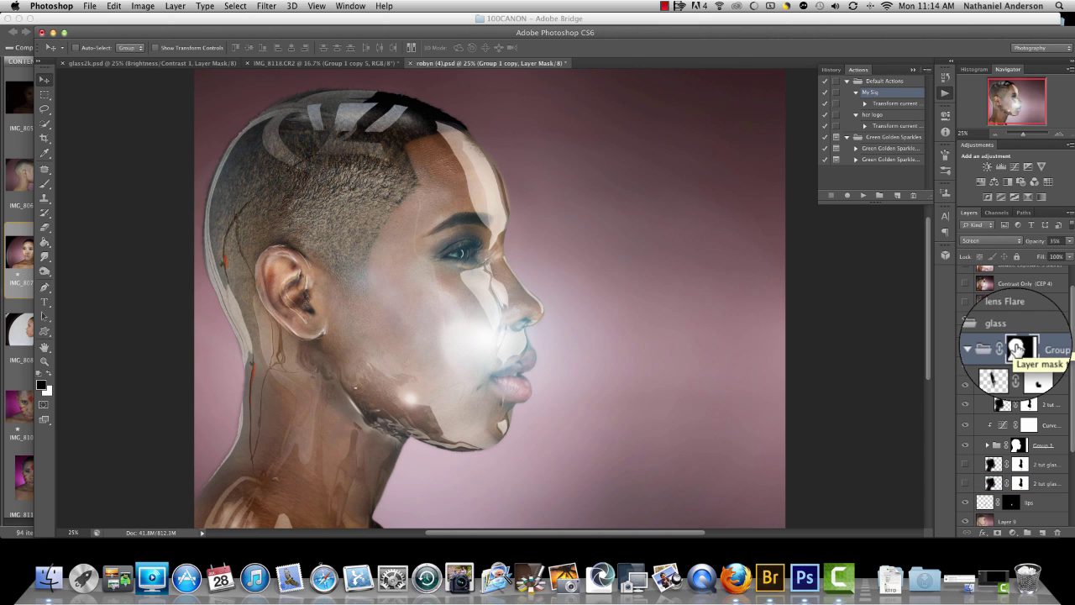
pyautogui.keyDown('shift'); pyautogui.click(1018, 349); pyautogui.keyUp('shift')
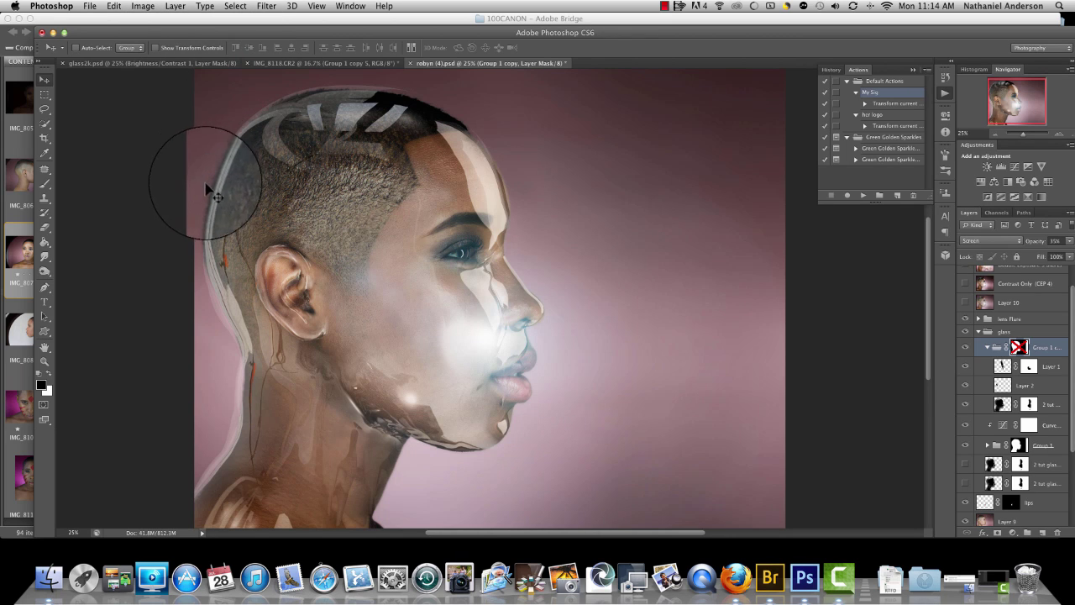
pyautogui.click(236, 6)
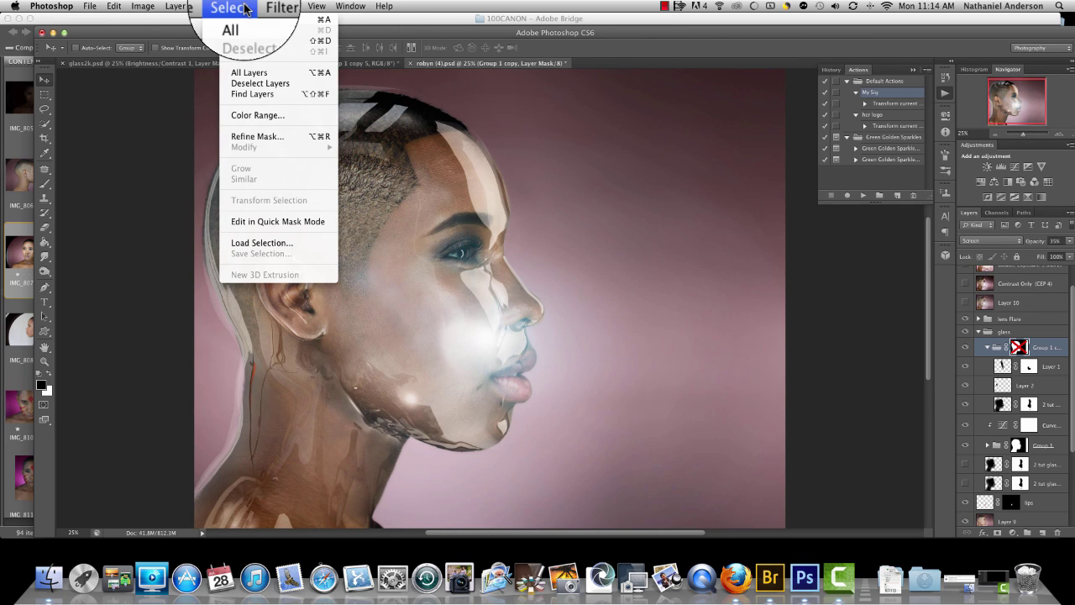
pyautogui.click(115, 149)
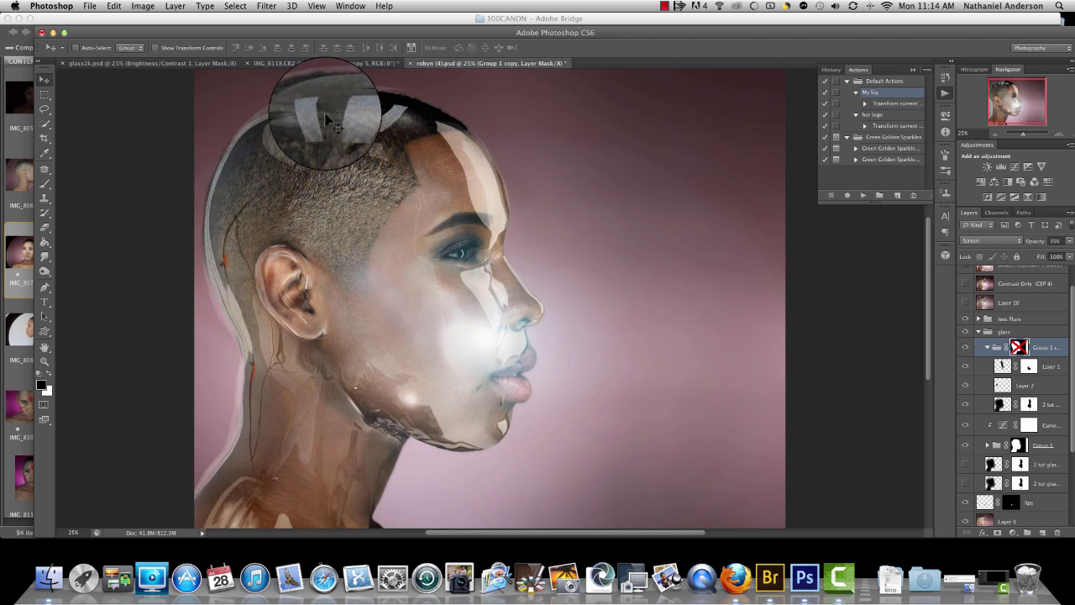
pyautogui.keyDown('shift'); pyautogui.click(1026, 350); pyautogui.keyUp('shift')
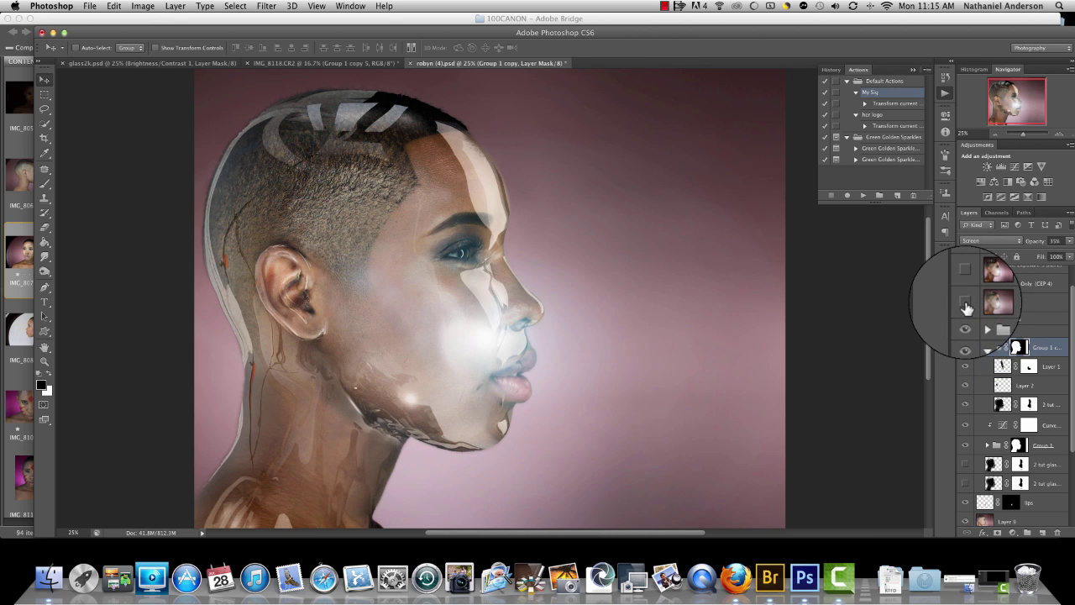
# Step: Show Layer 10 and the Contrast Only (CEP 4) layer above the lens Flare group
pyautogui.click(966, 304)
pyautogui.scroll(2, 966, 307)
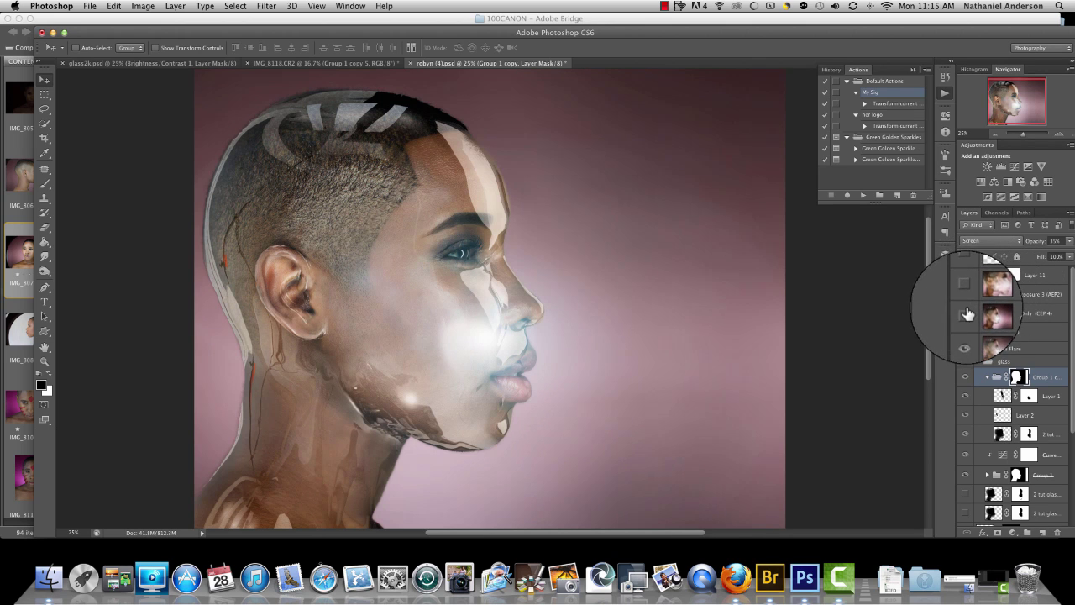
pyautogui.click(966, 313)
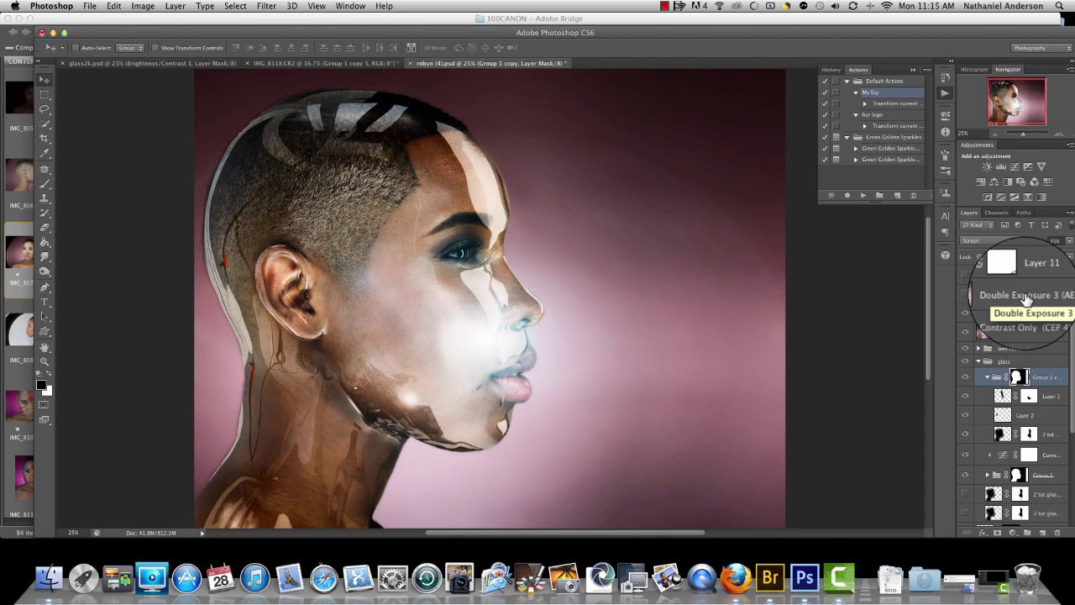
# Step: Select the Contrast Only (CEP 4) layer and examine the available Nik Collection filters
pyautogui.click(266, 7)
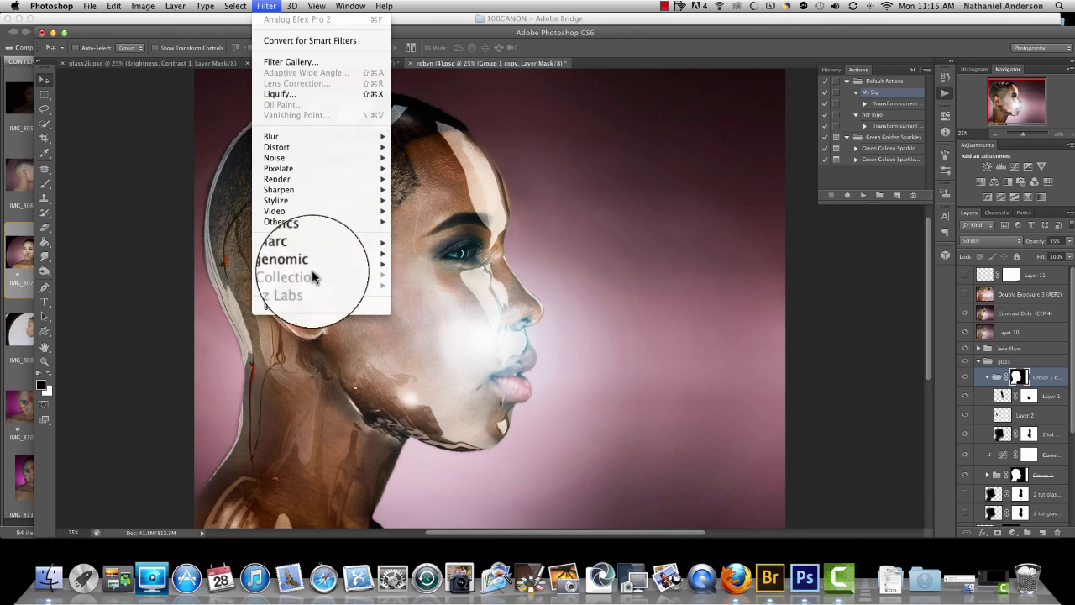
pyautogui.click(1033, 297)
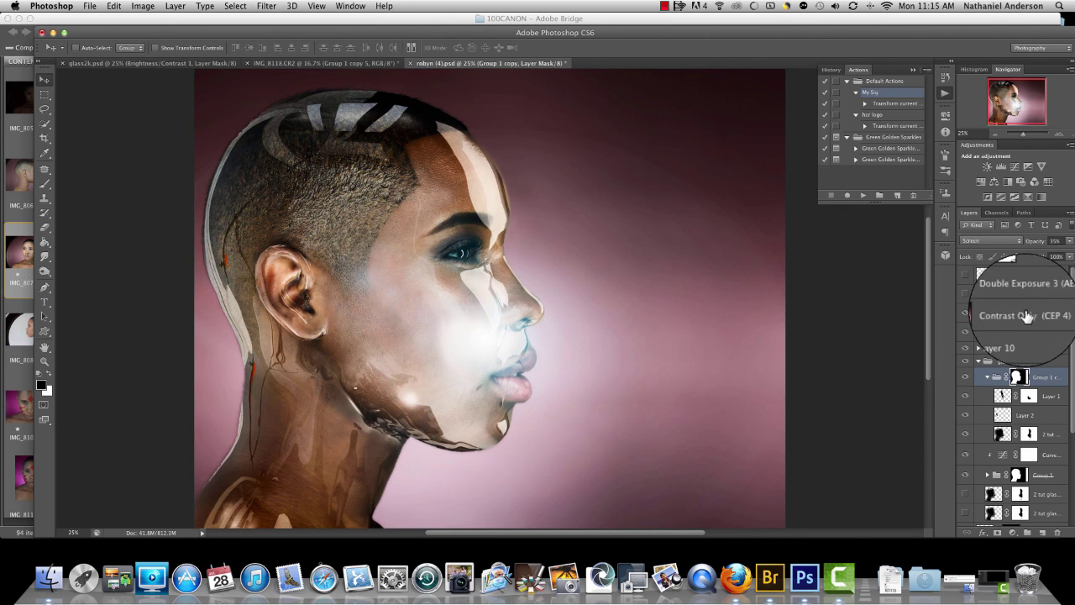
pyautogui.click(1027, 316)
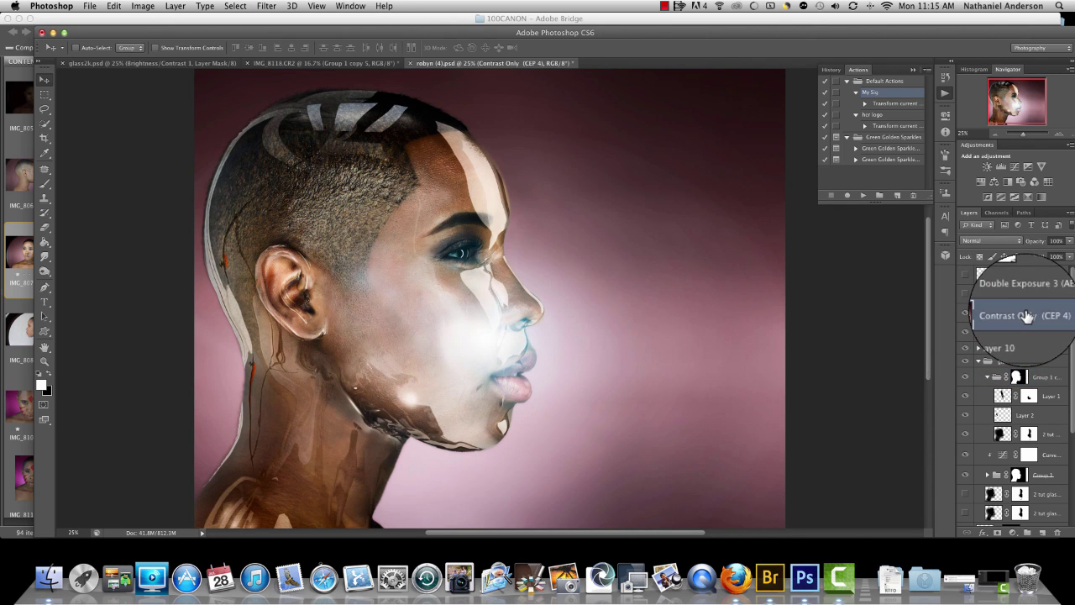
pyautogui.click(265, 6)
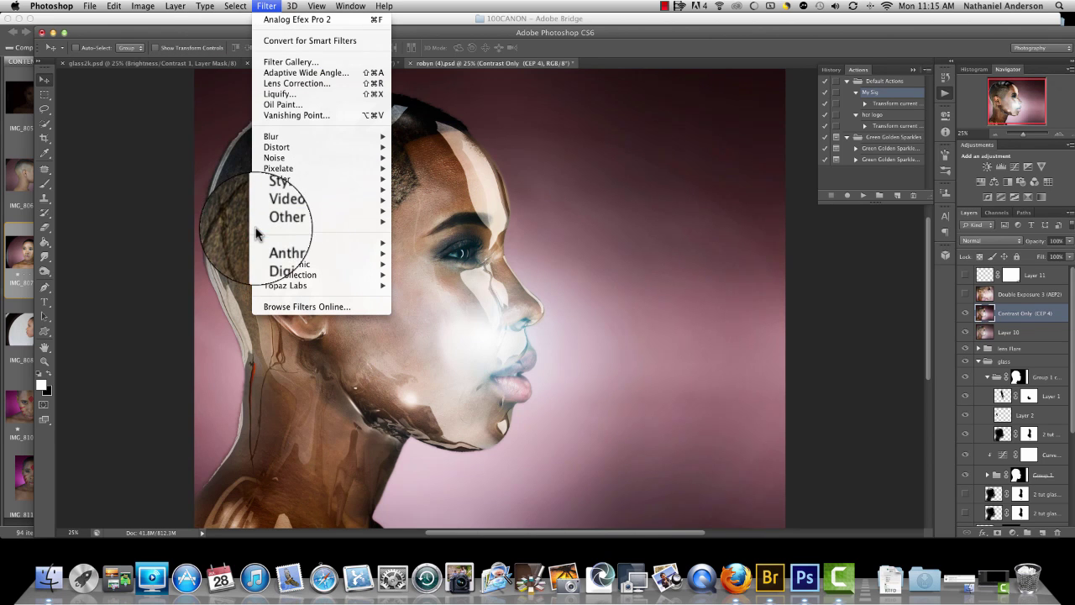
pyautogui.moveTo(266, 255)
pyautogui.moveTo(274, 276)
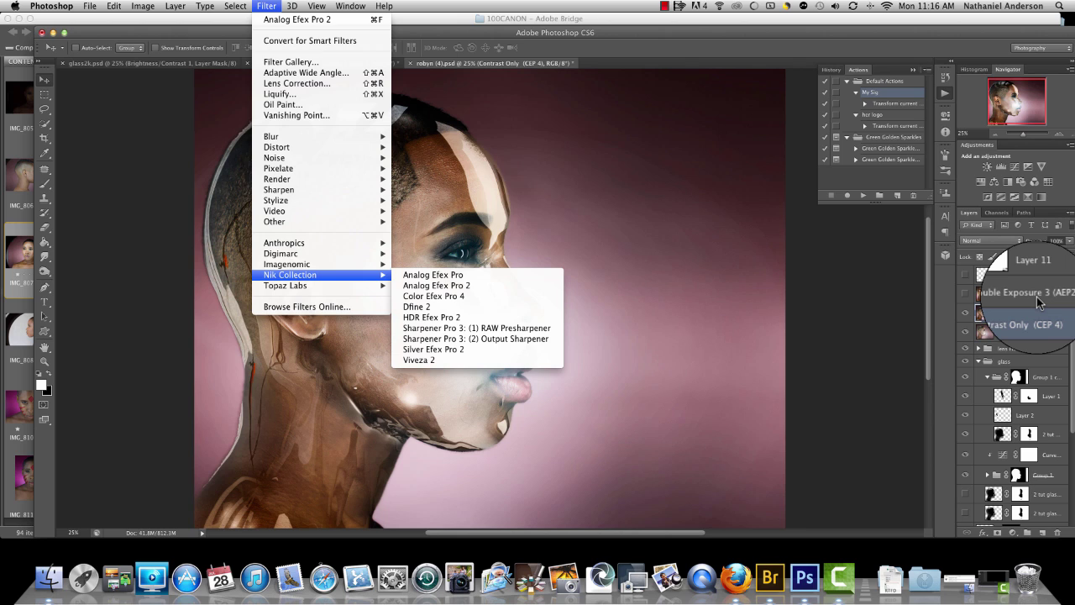
# Step: Show the Double Exposure 3 (AEP2) layer over the contrast-adjusted portrait
pyautogui.click(1039, 304)
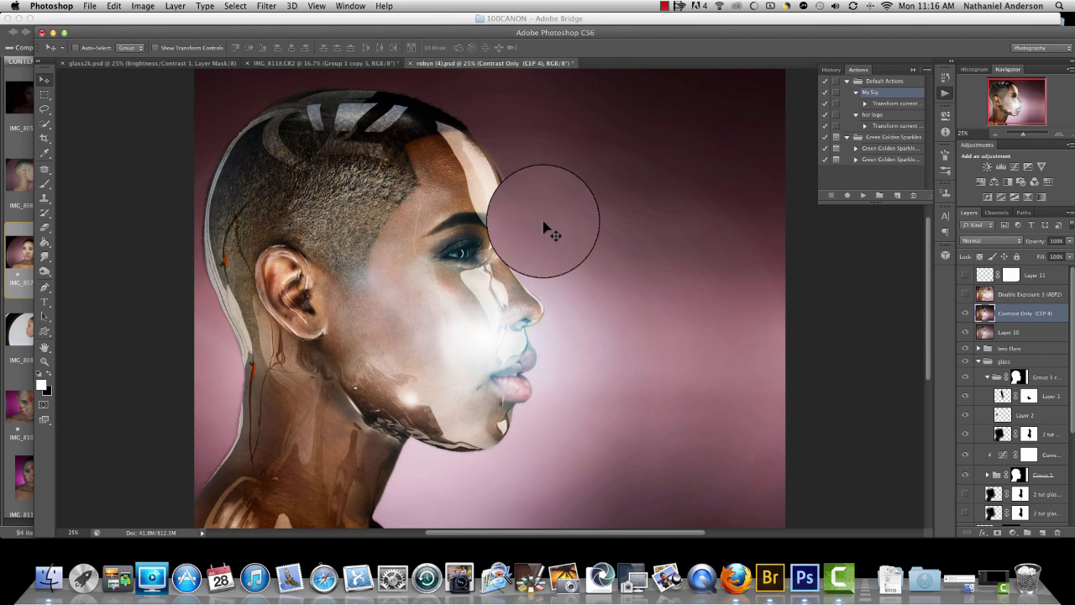
pyautogui.click(965, 295)
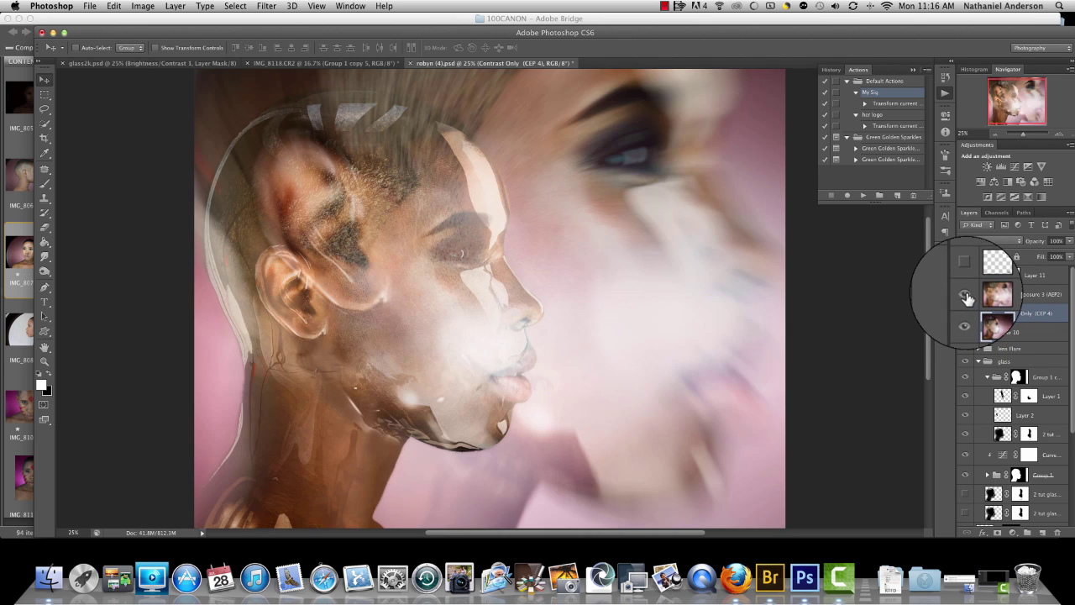